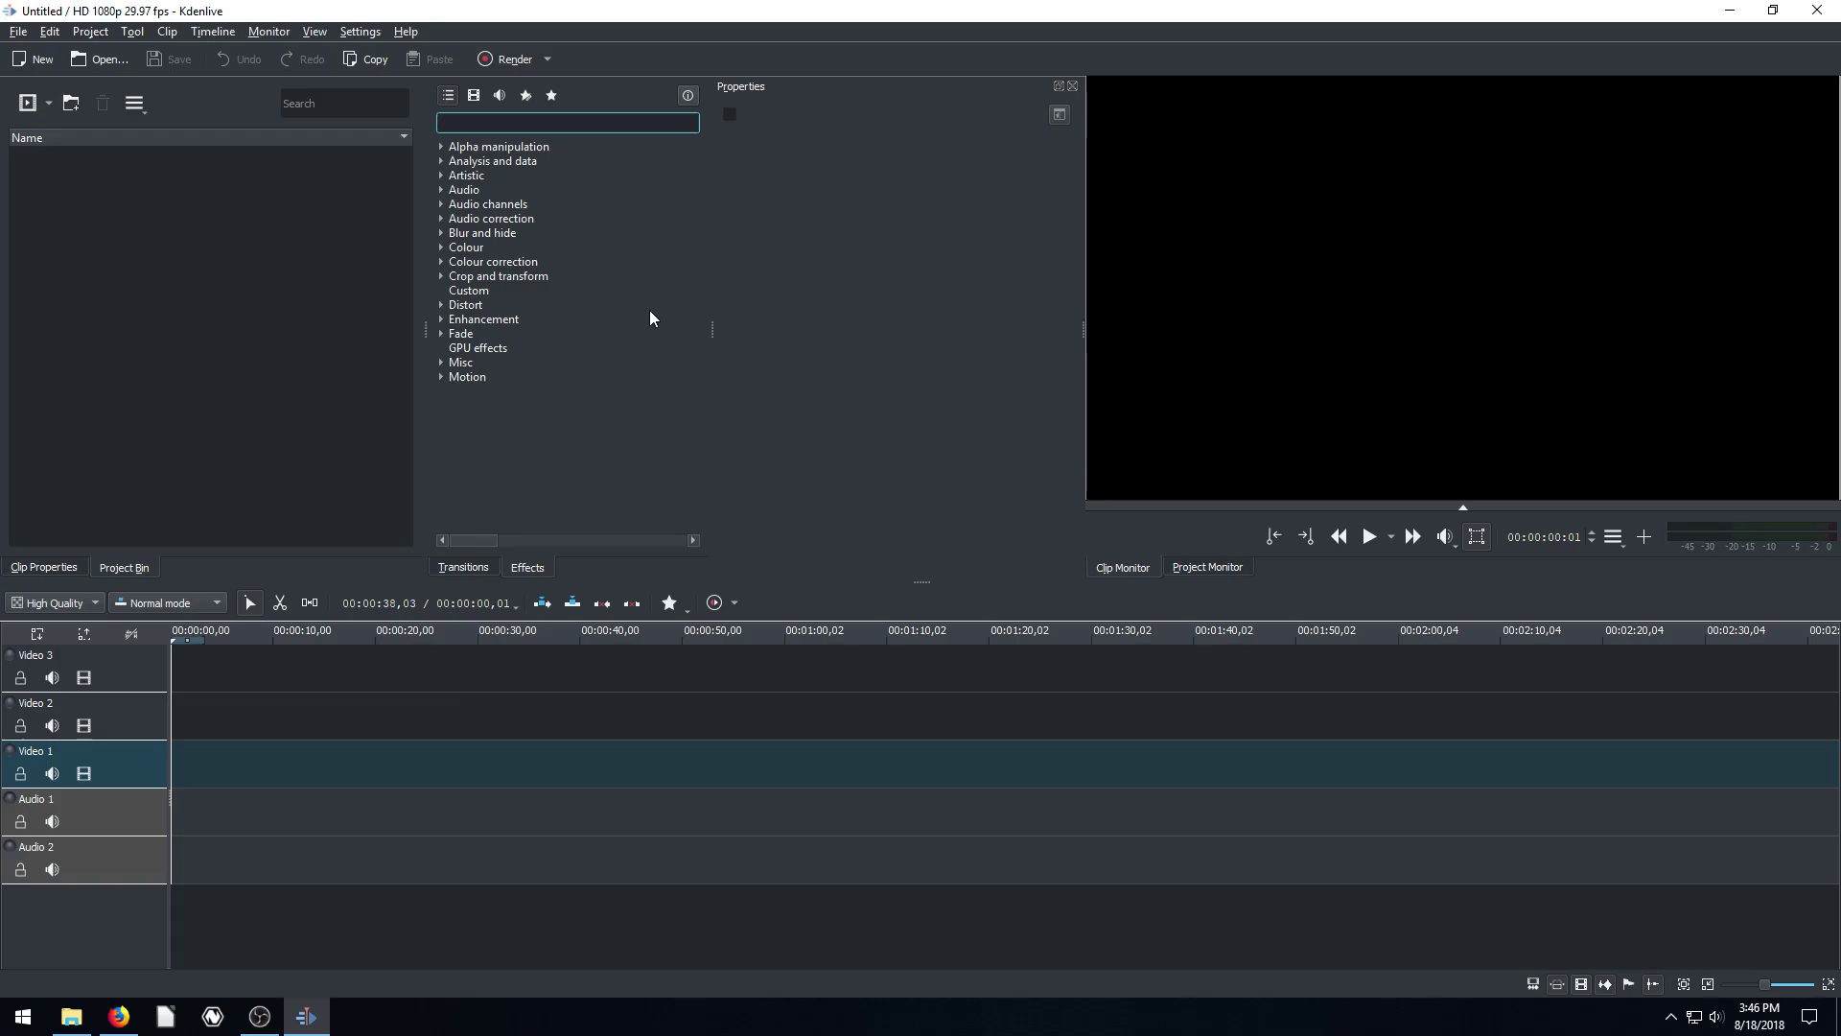
Step: Import Cyclist - 3579.mp4 from Downloads into the bin and play a preview in the Clip Monitor
click(441, 276)
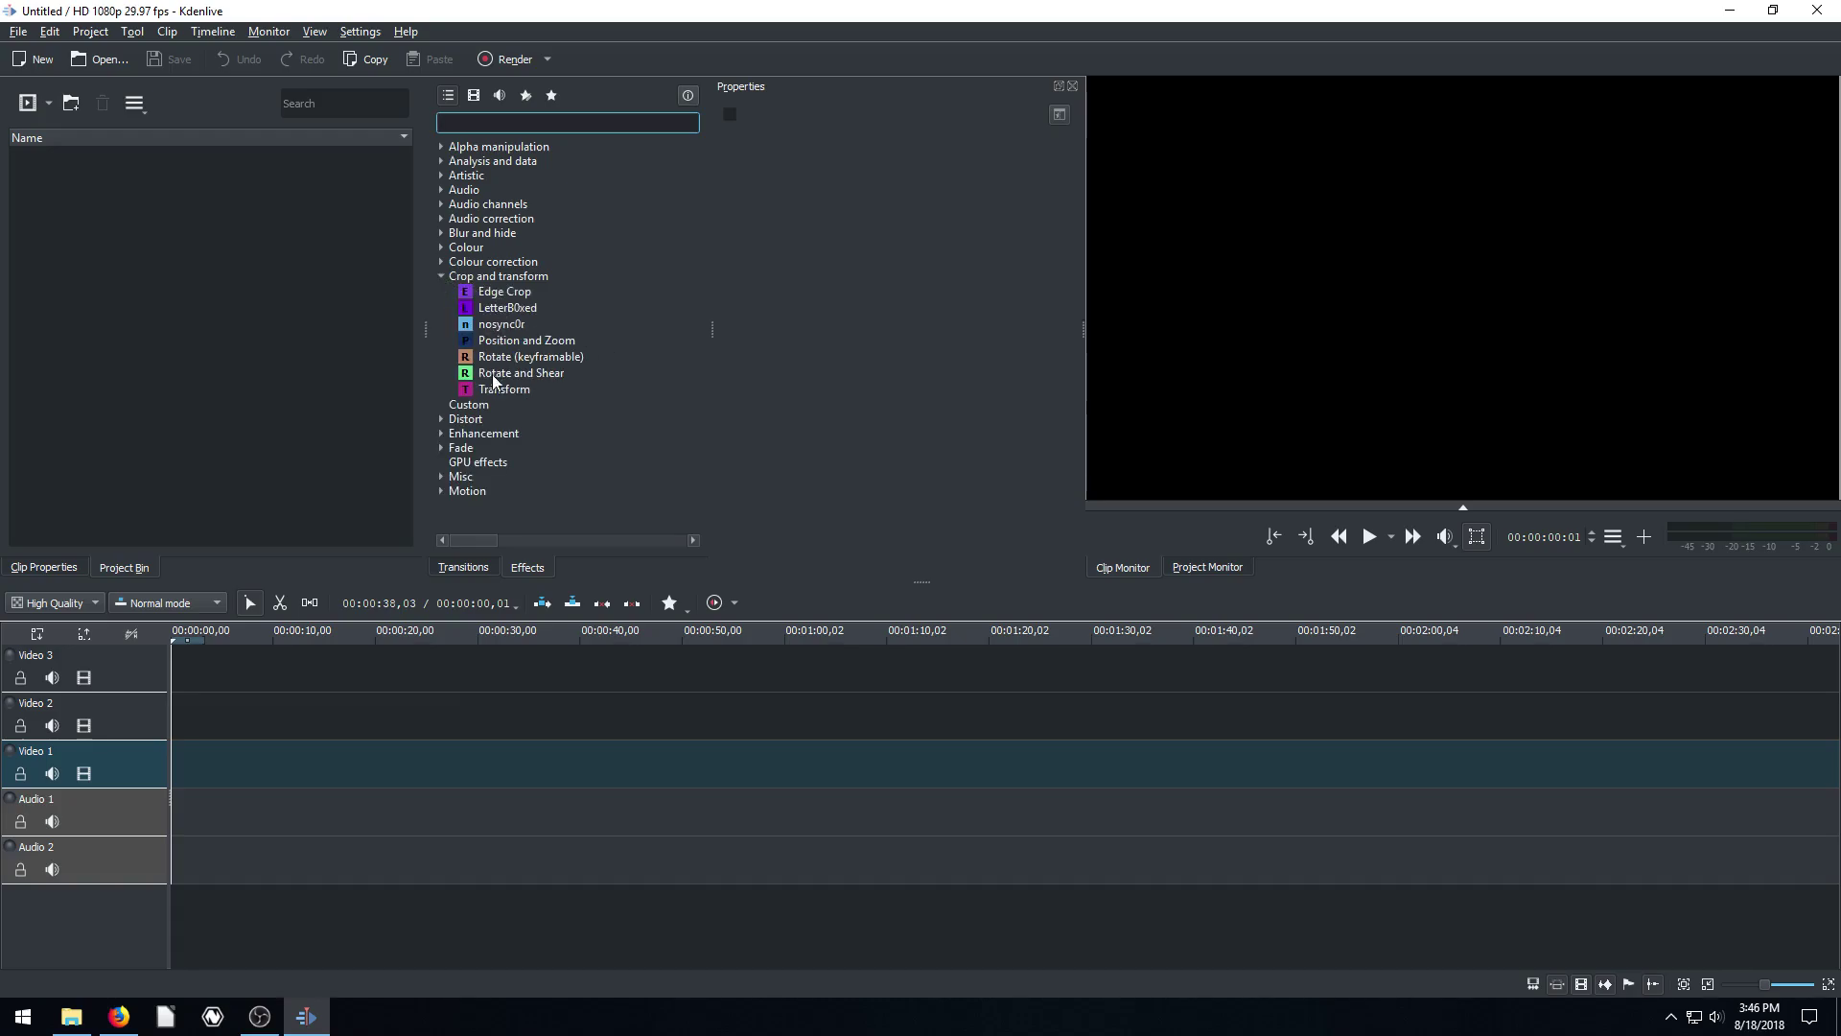
click(440, 275)
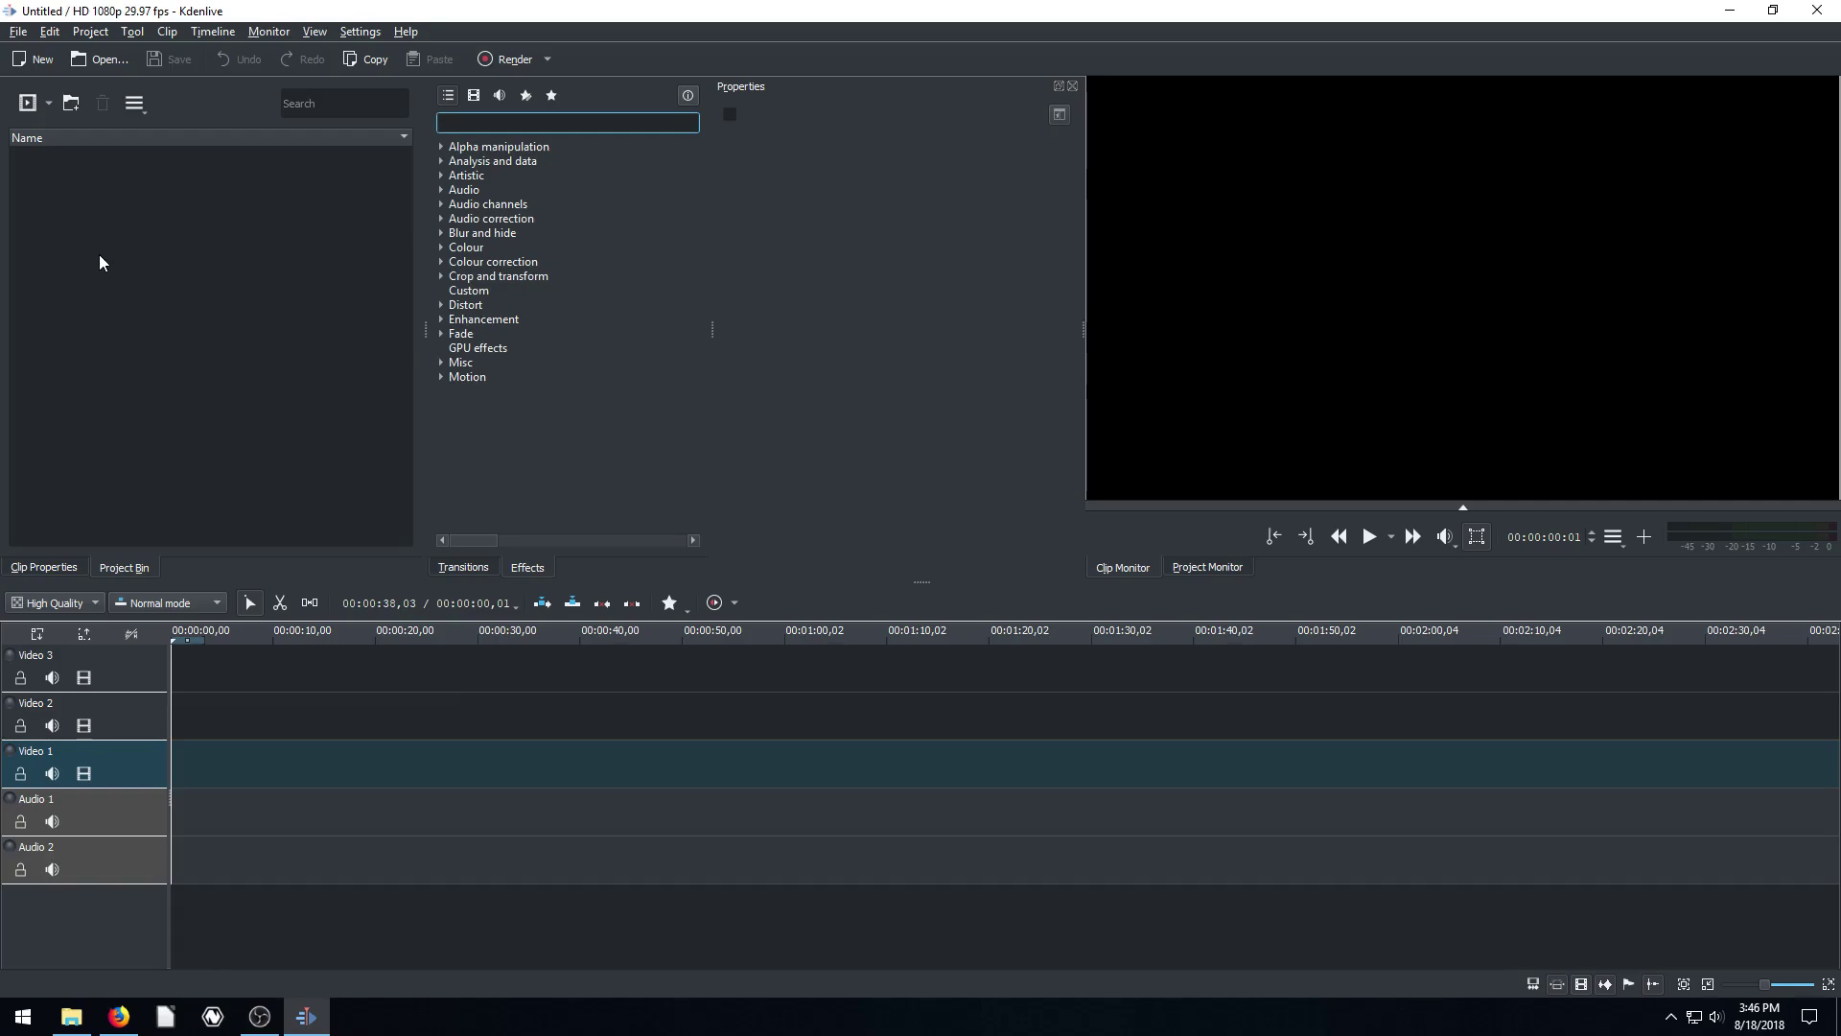
click(26, 104)
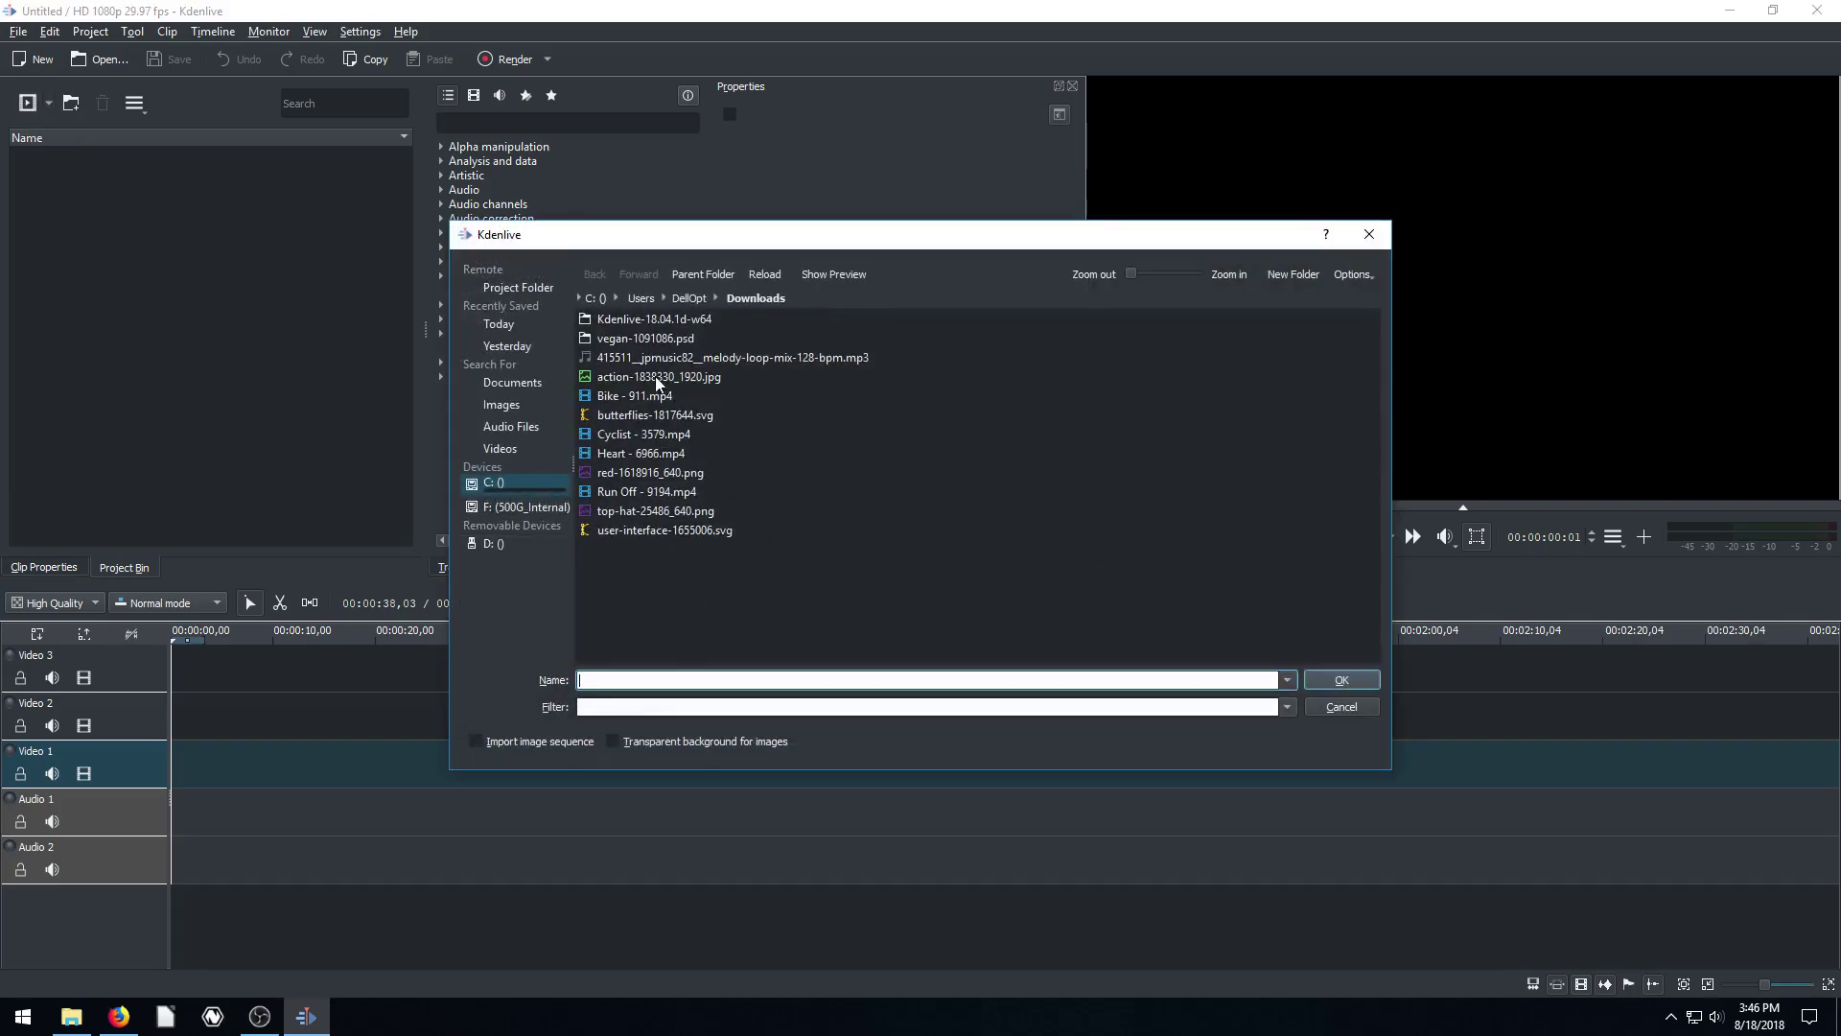
click(616, 437)
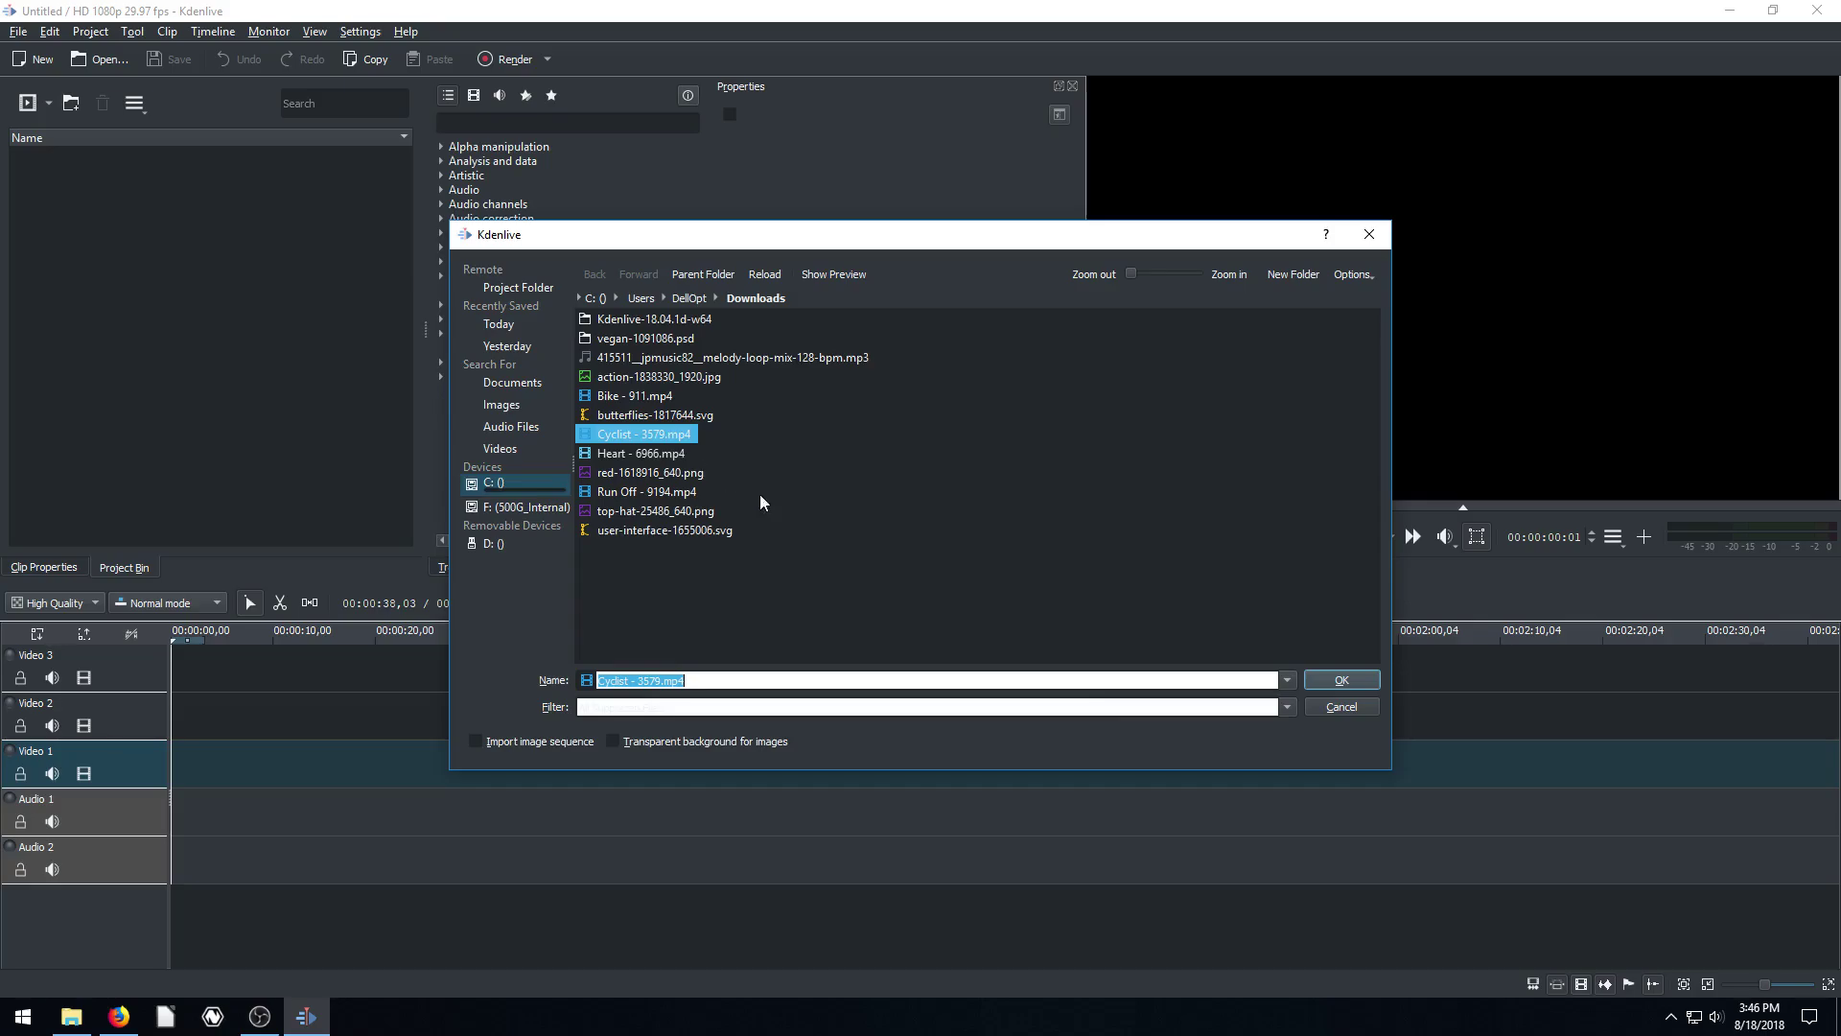
click(1341, 680)
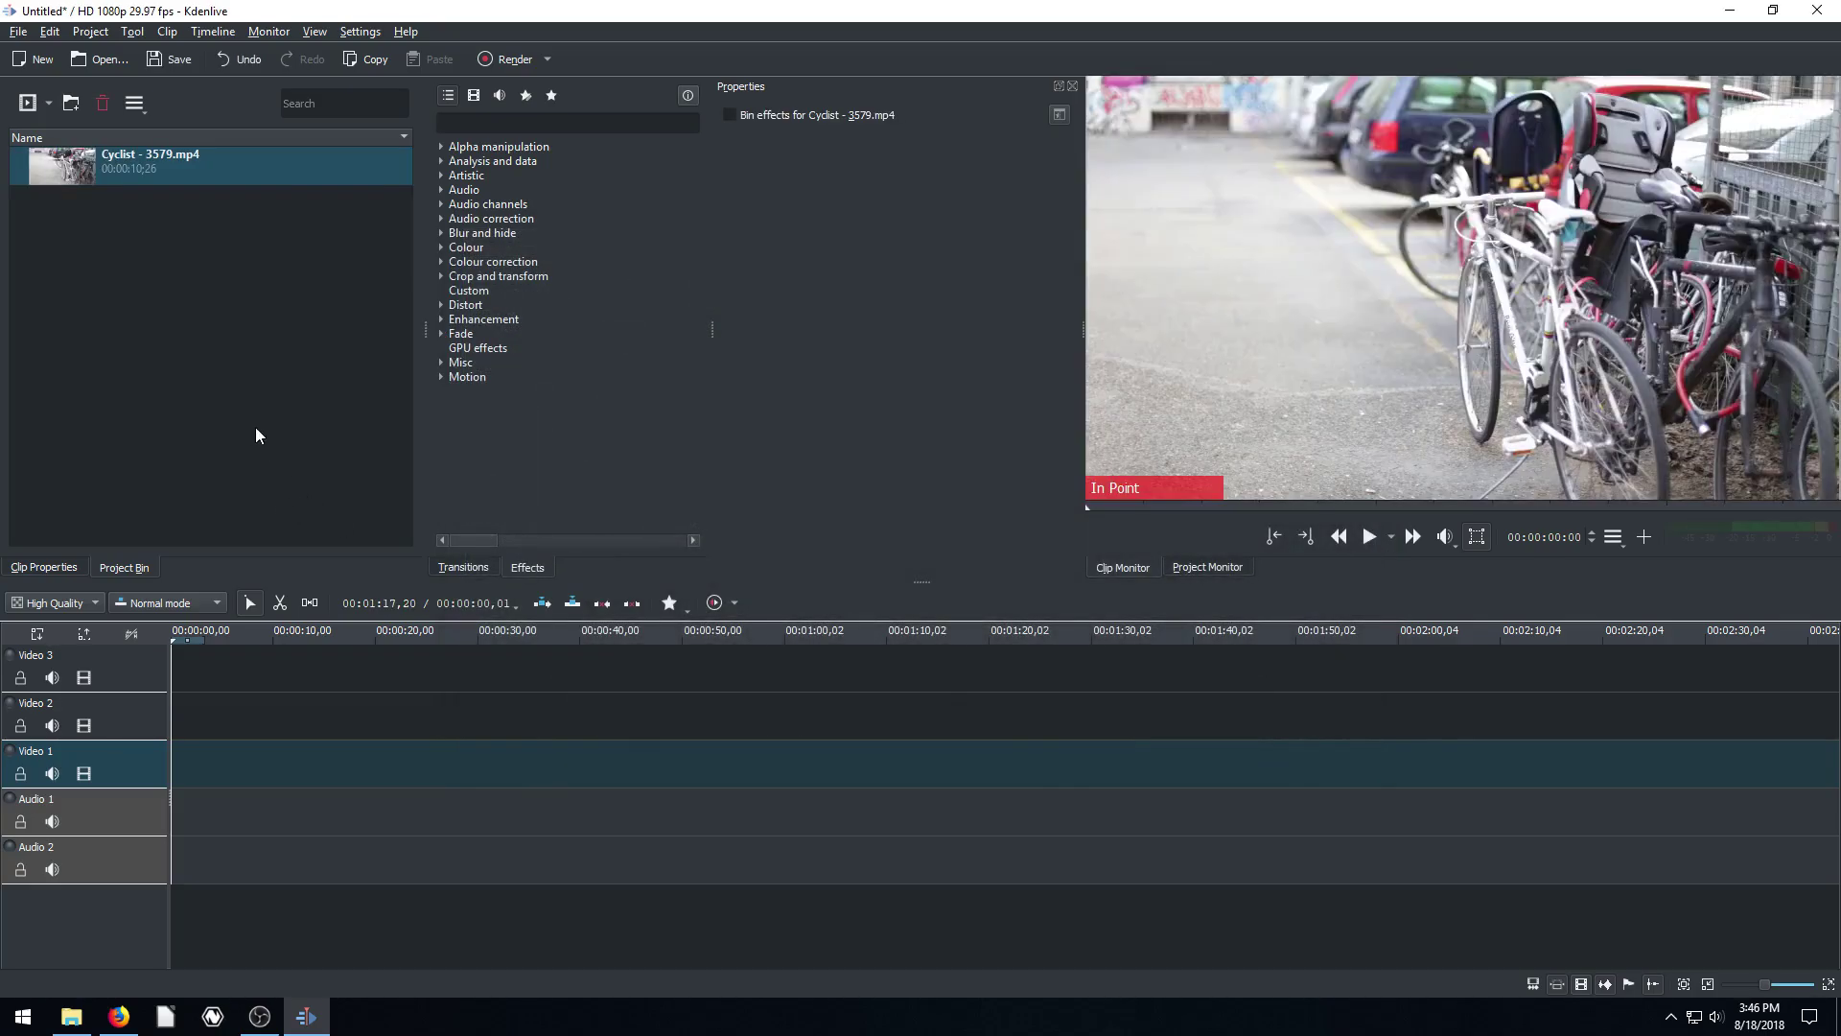
click(1370, 537)
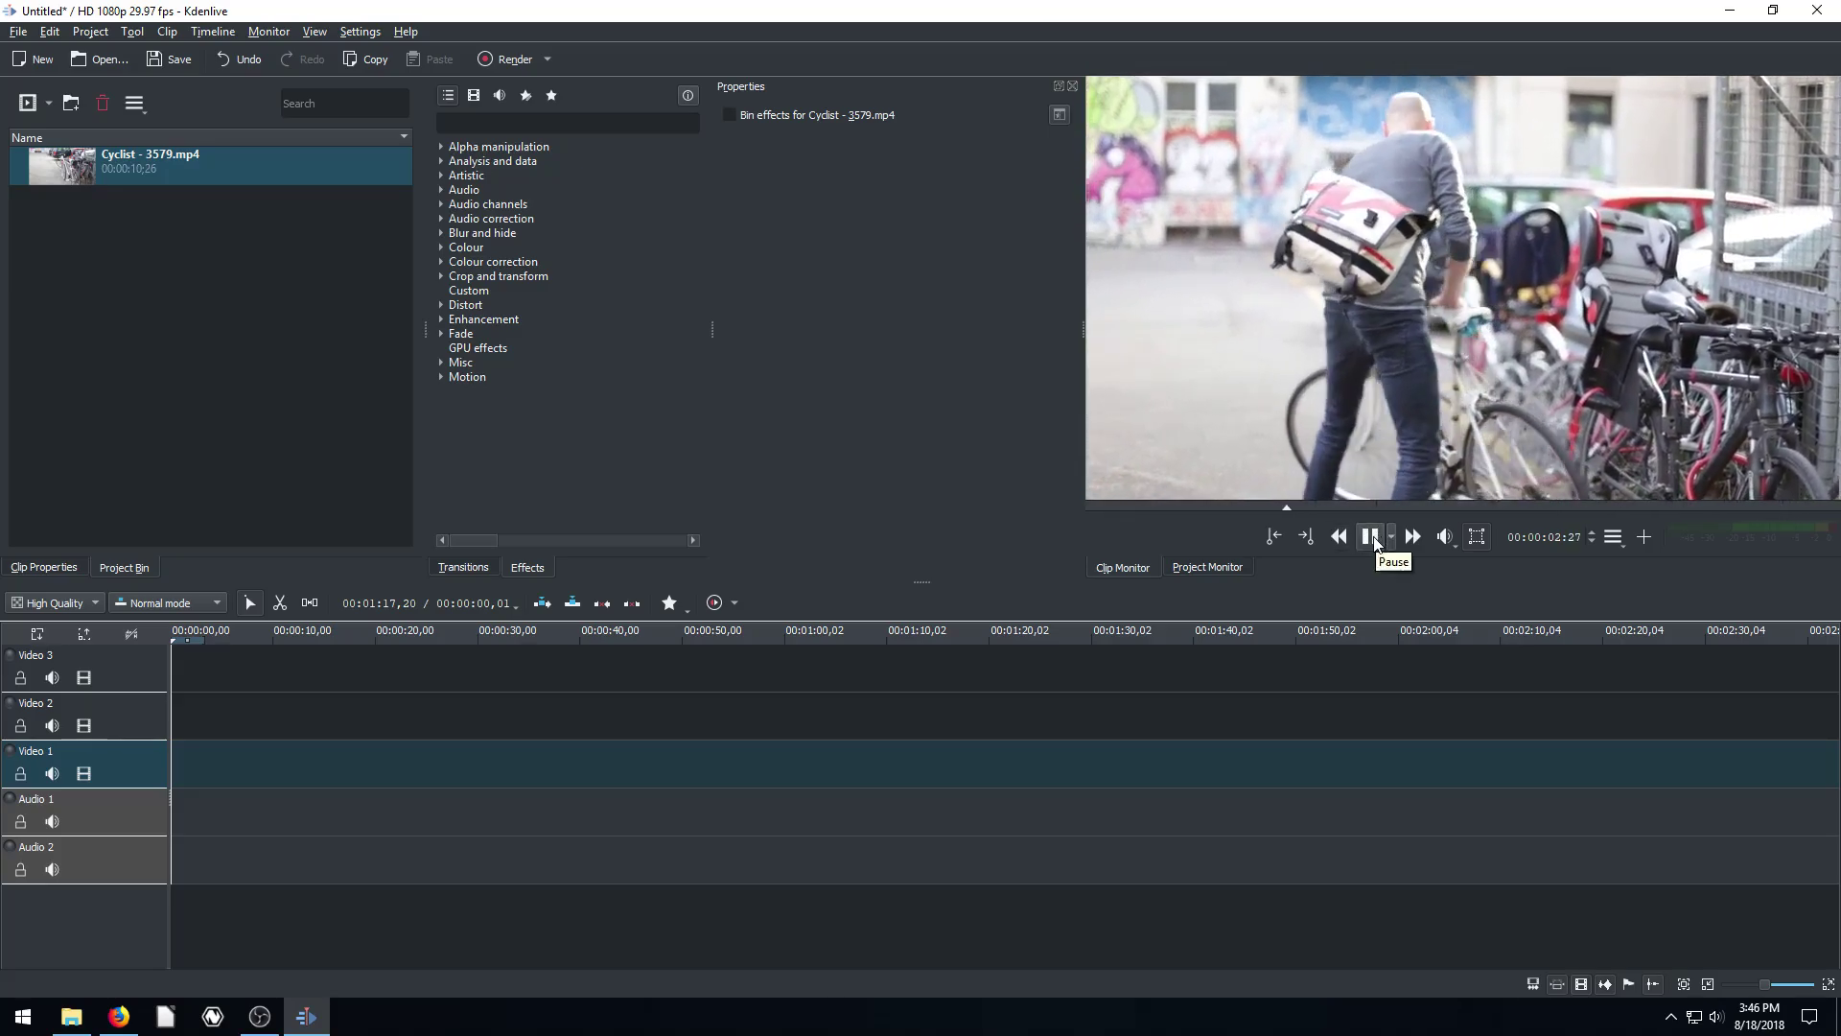
click(1382, 540)
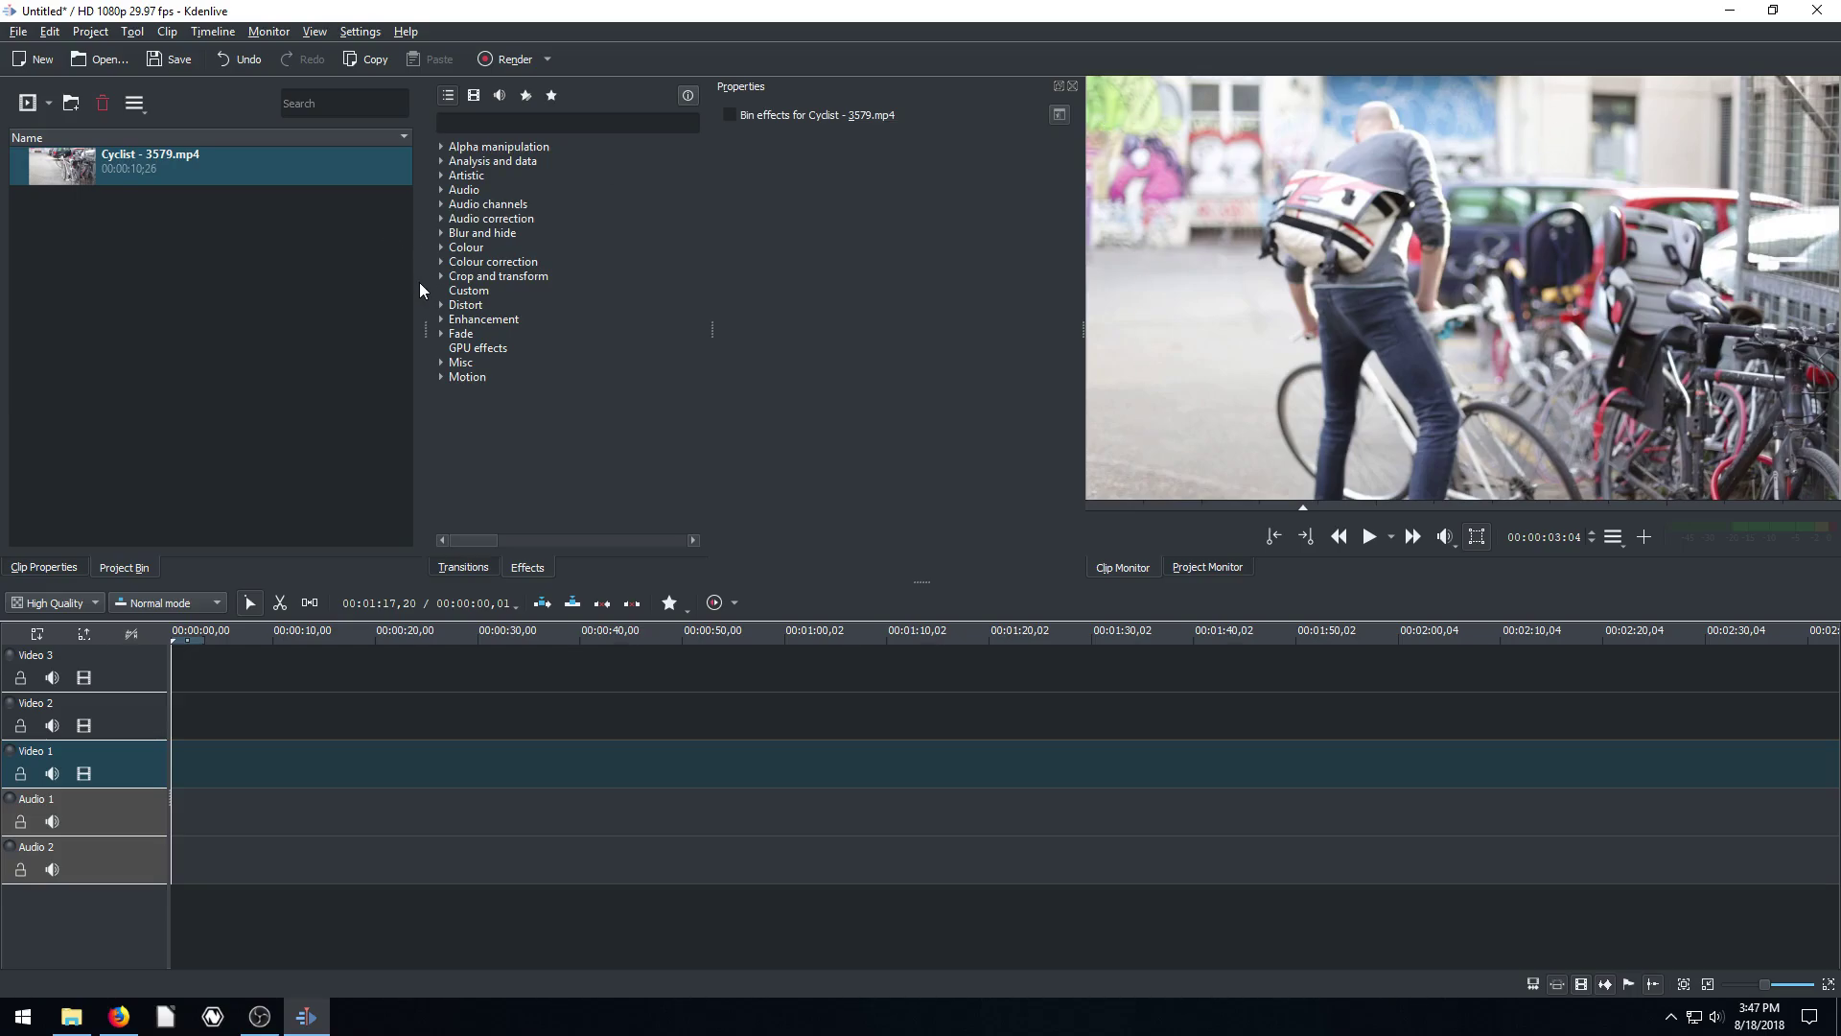
Step: Drop the Cyclist clip onto Video 1 at 00:00:00, zoom the timeline and scrub through it
drag(1501, 230, 225, 764)
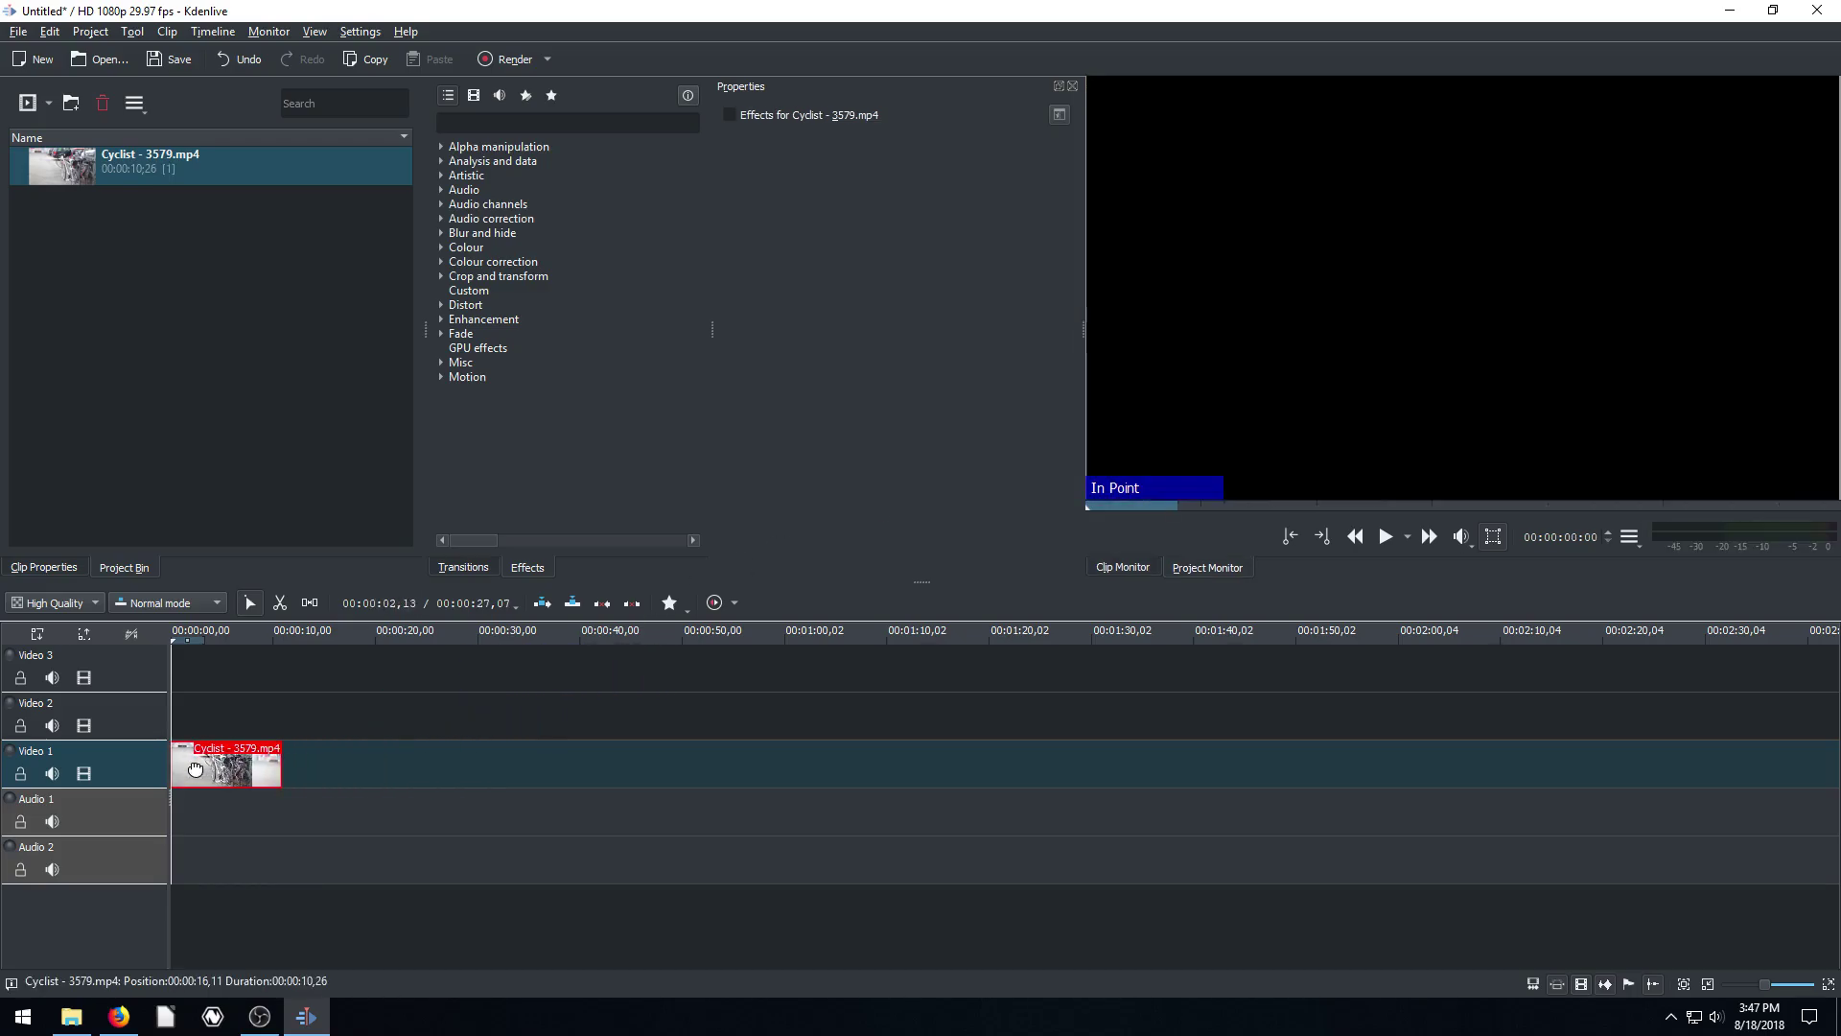
click(215, 640)
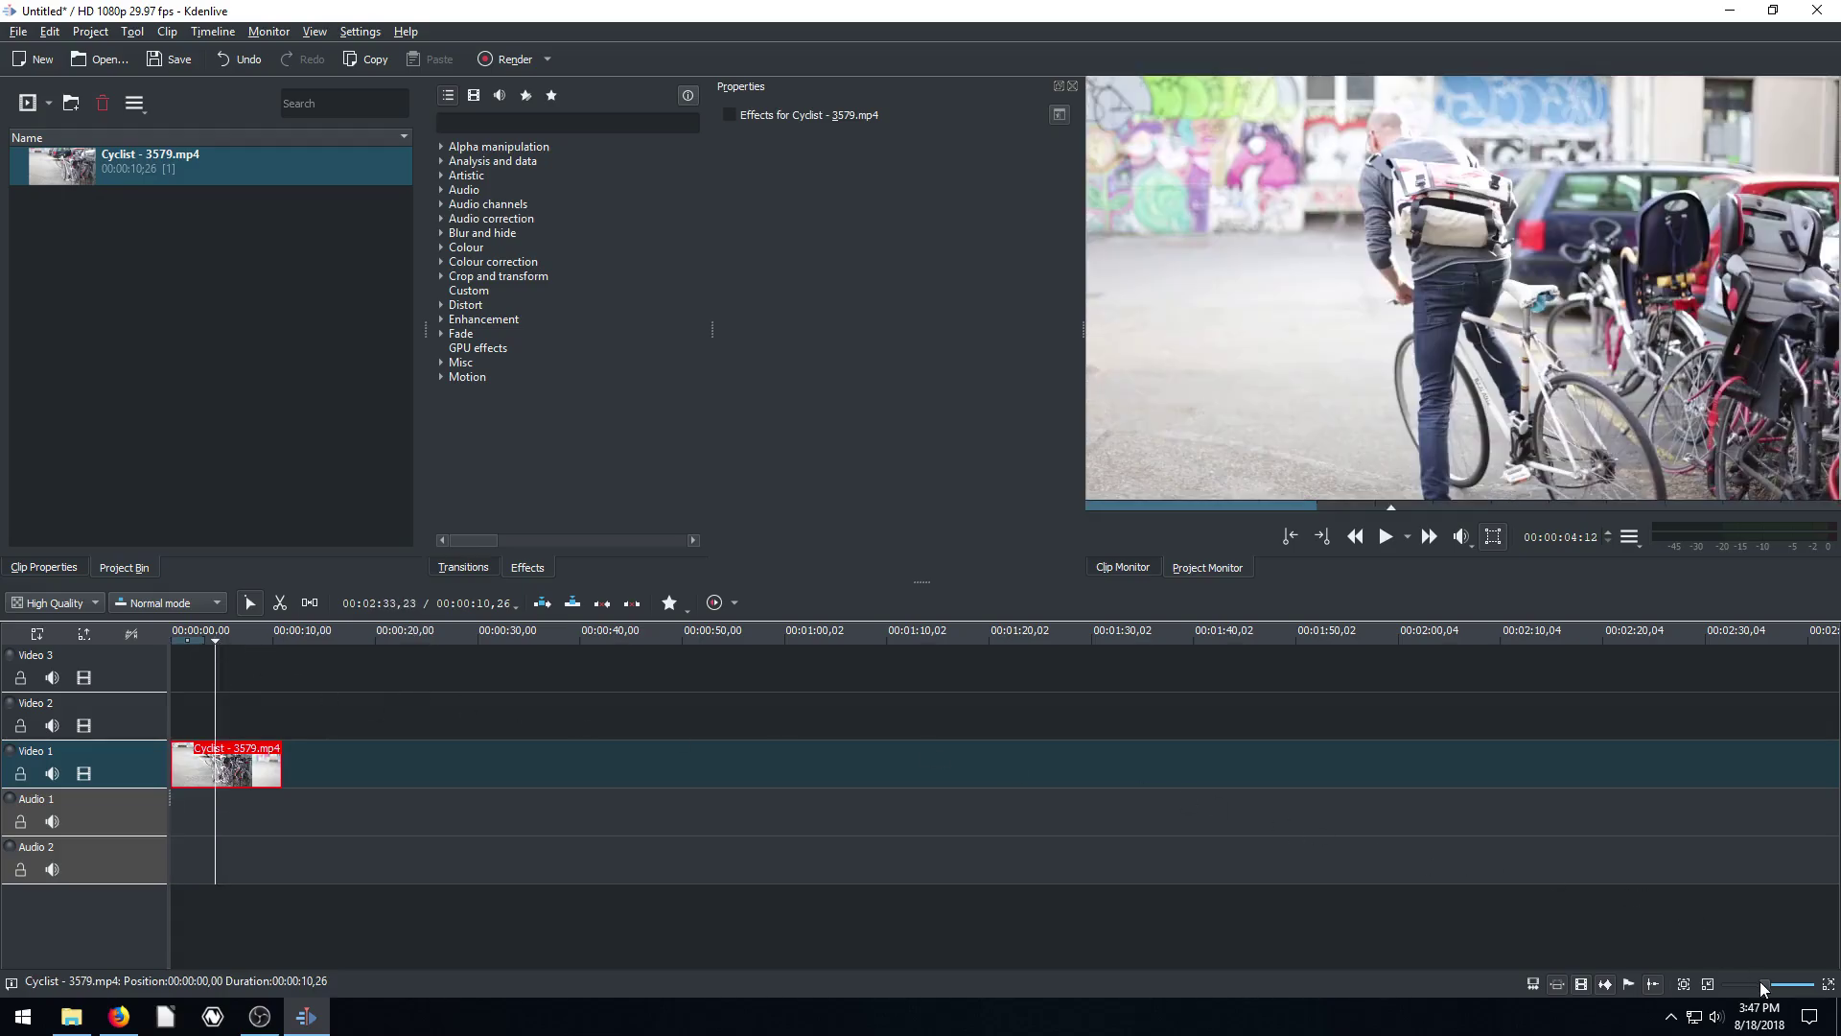
drag(1763, 988, 1772, 988)
click(1789, 989)
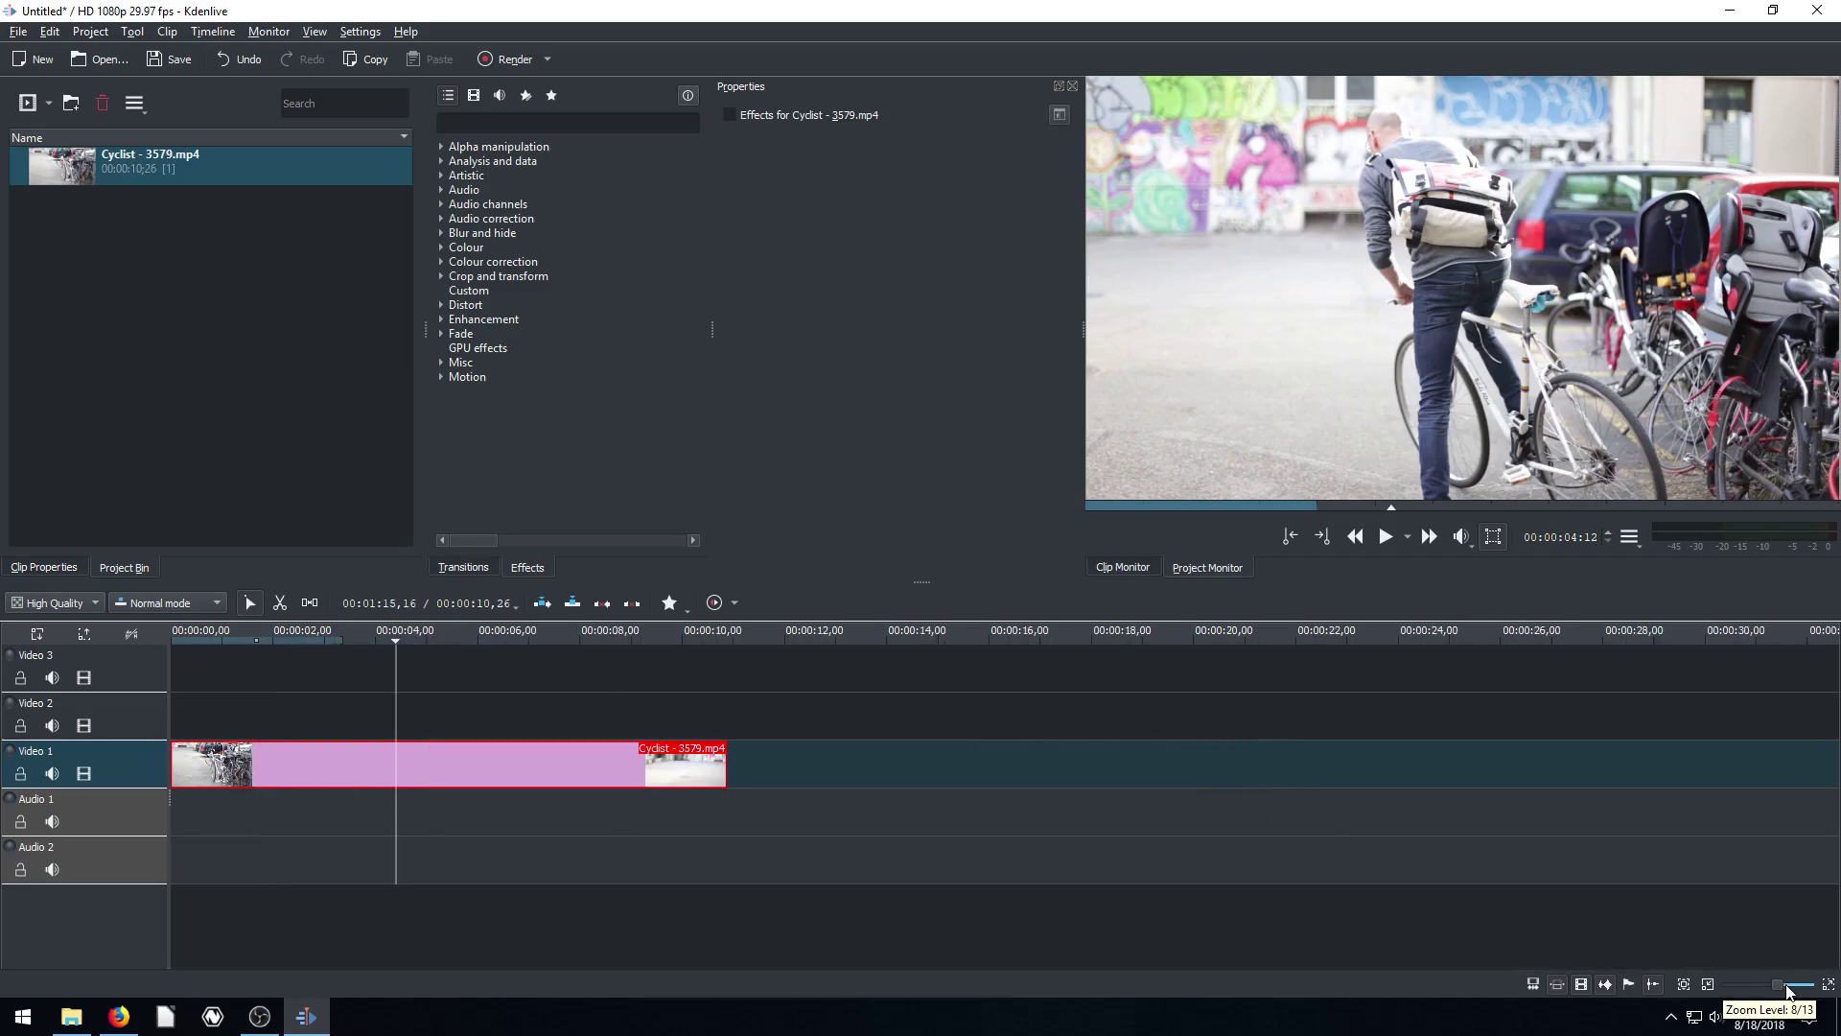
click(1787, 989)
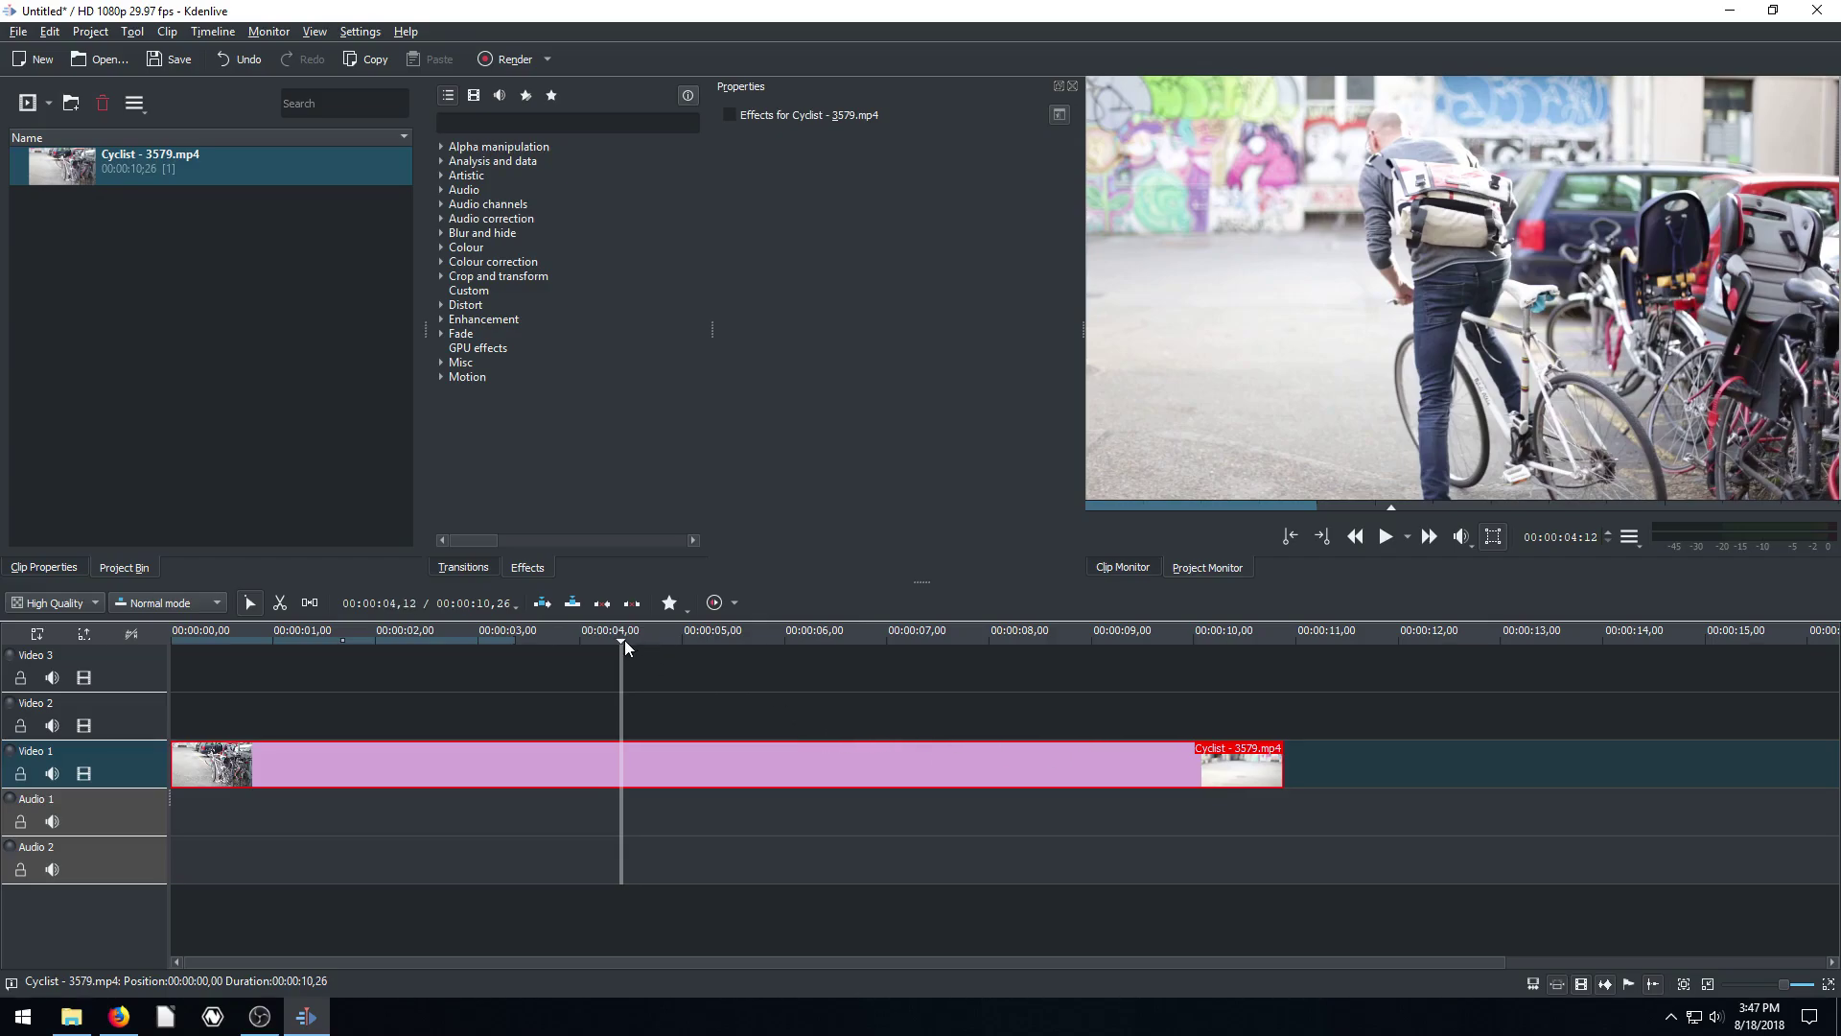
drag(625, 640, 506, 639)
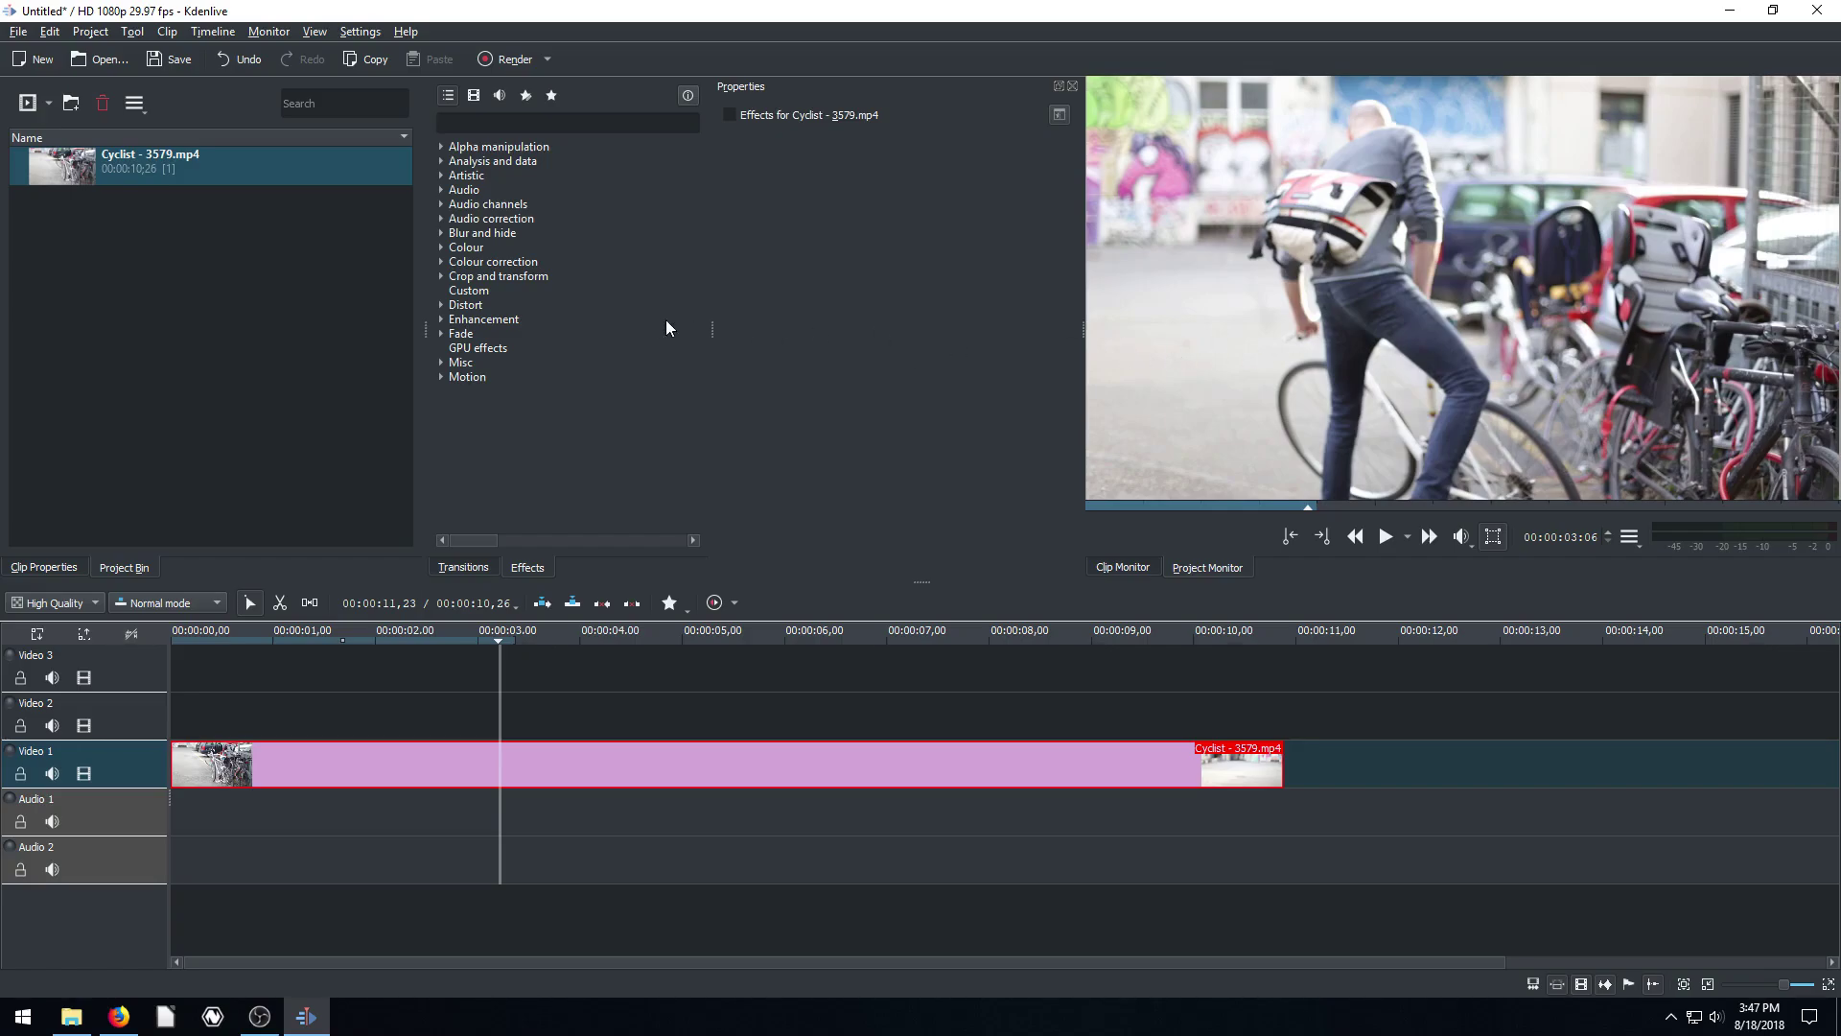
Step: Apply the Transform effect from Crop and transform to the Cyclist clip
click(440, 277)
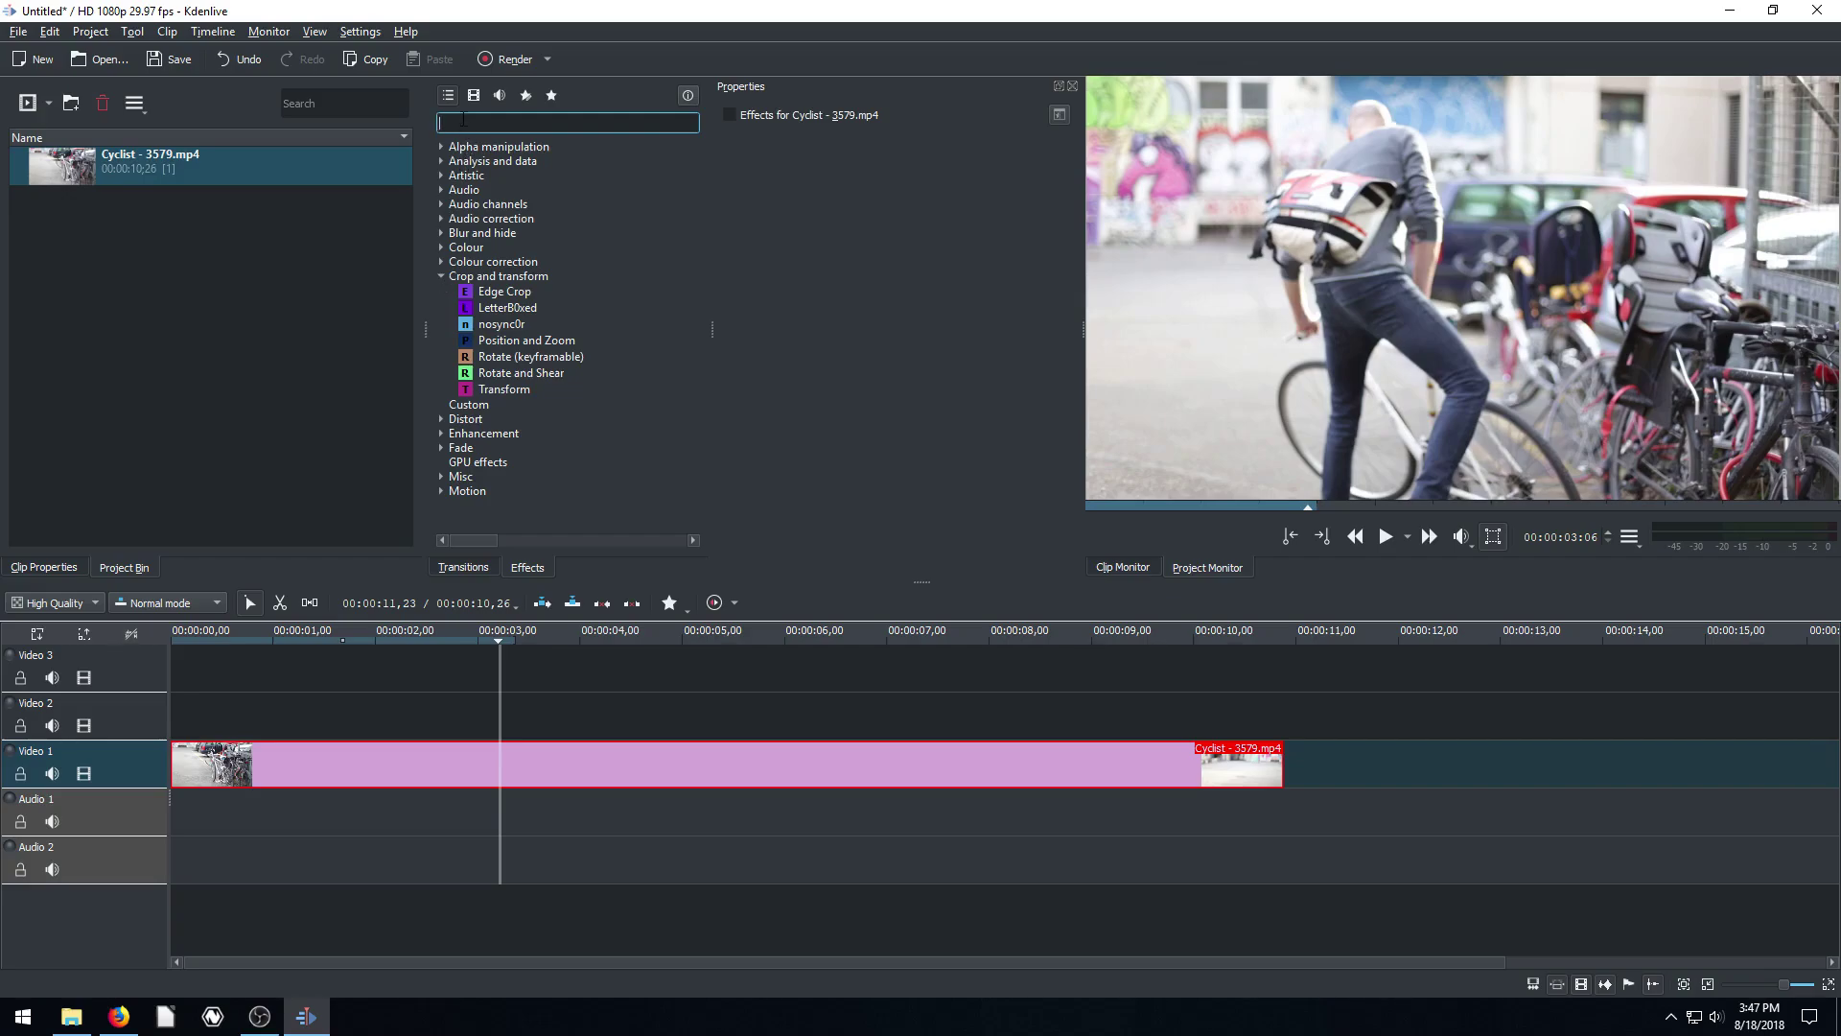
text(crop)
key(BackSpace)
key(BackSpace)
key(BackSpace)
key(BackSpace)
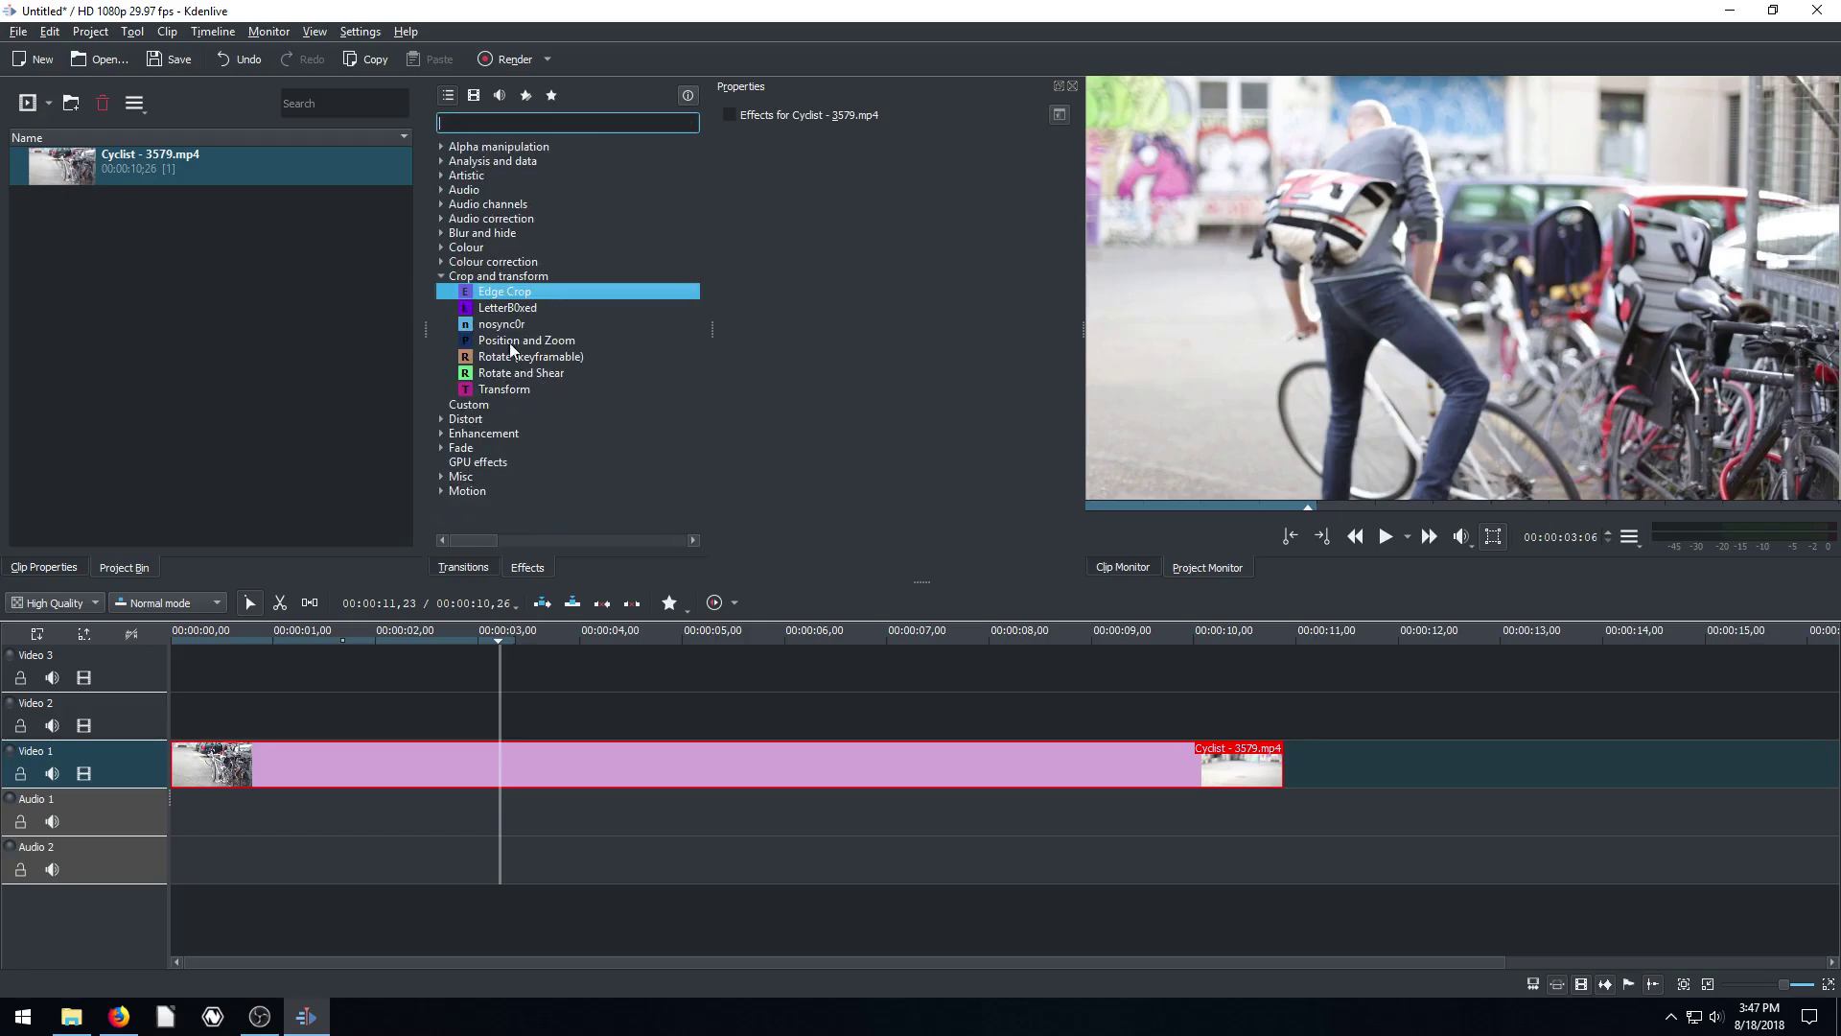
click(490, 389)
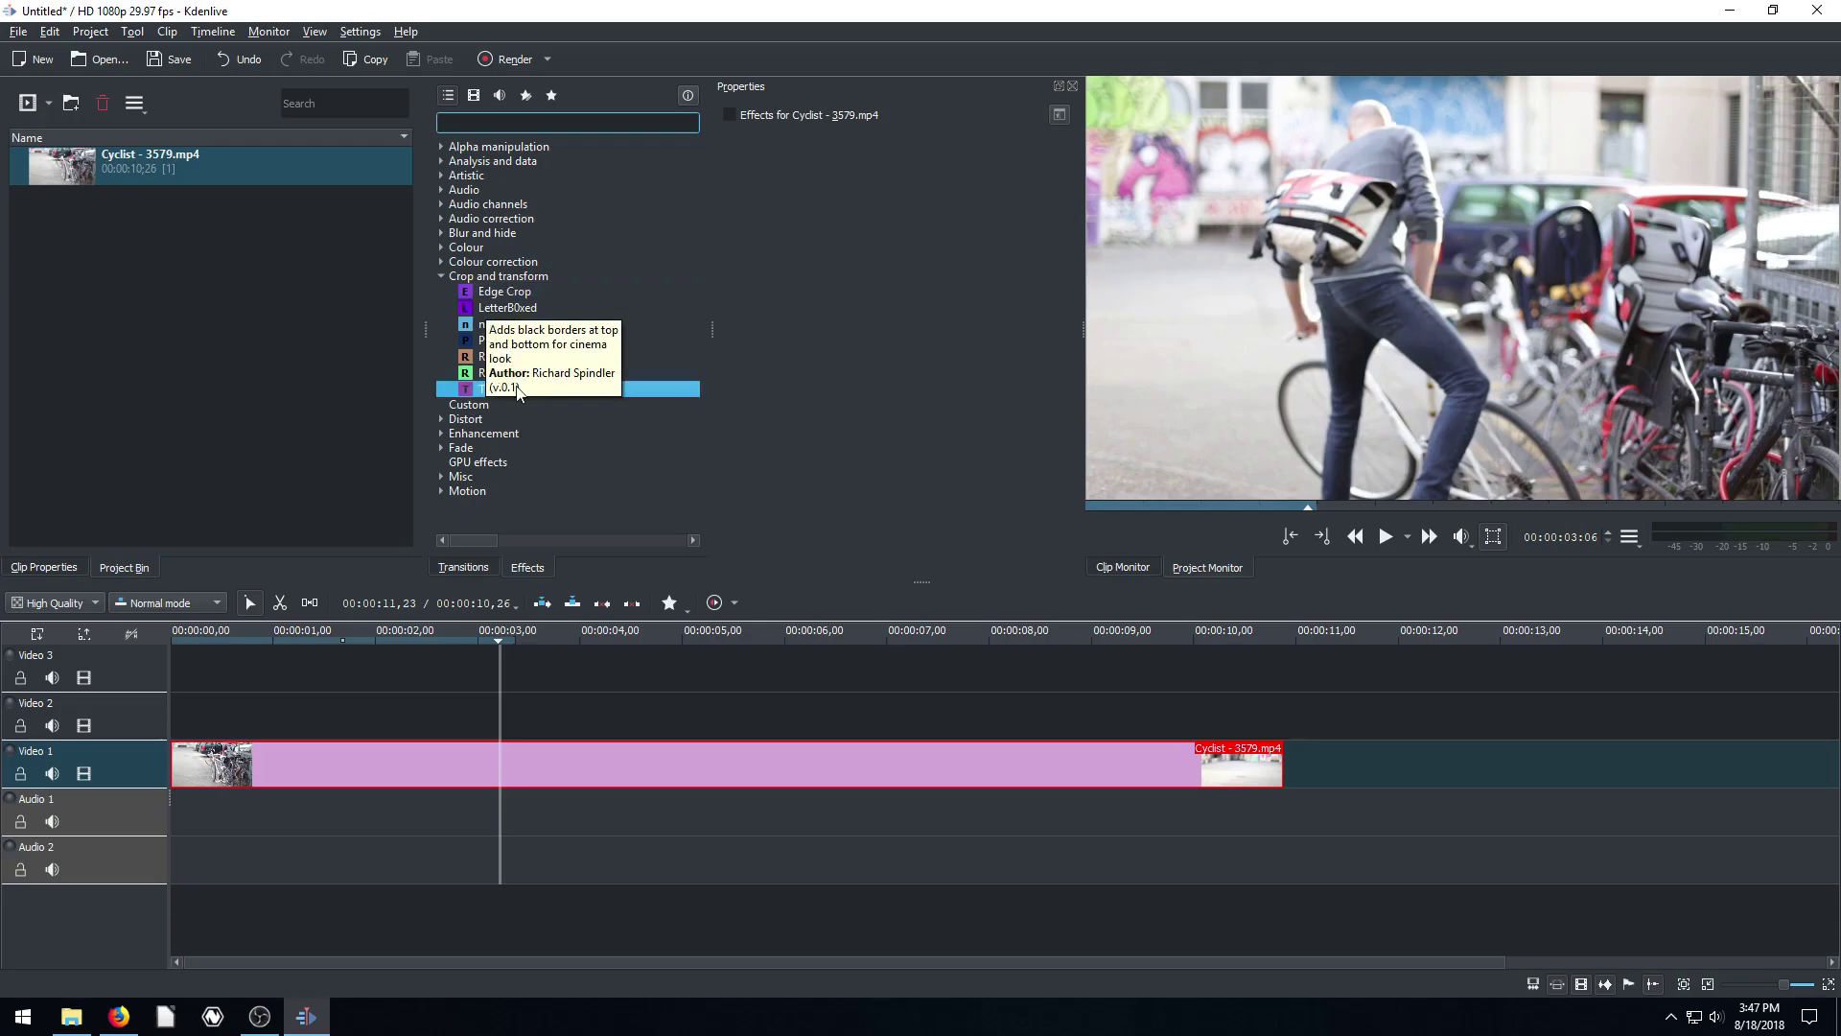
drag(491, 391, 453, 766)
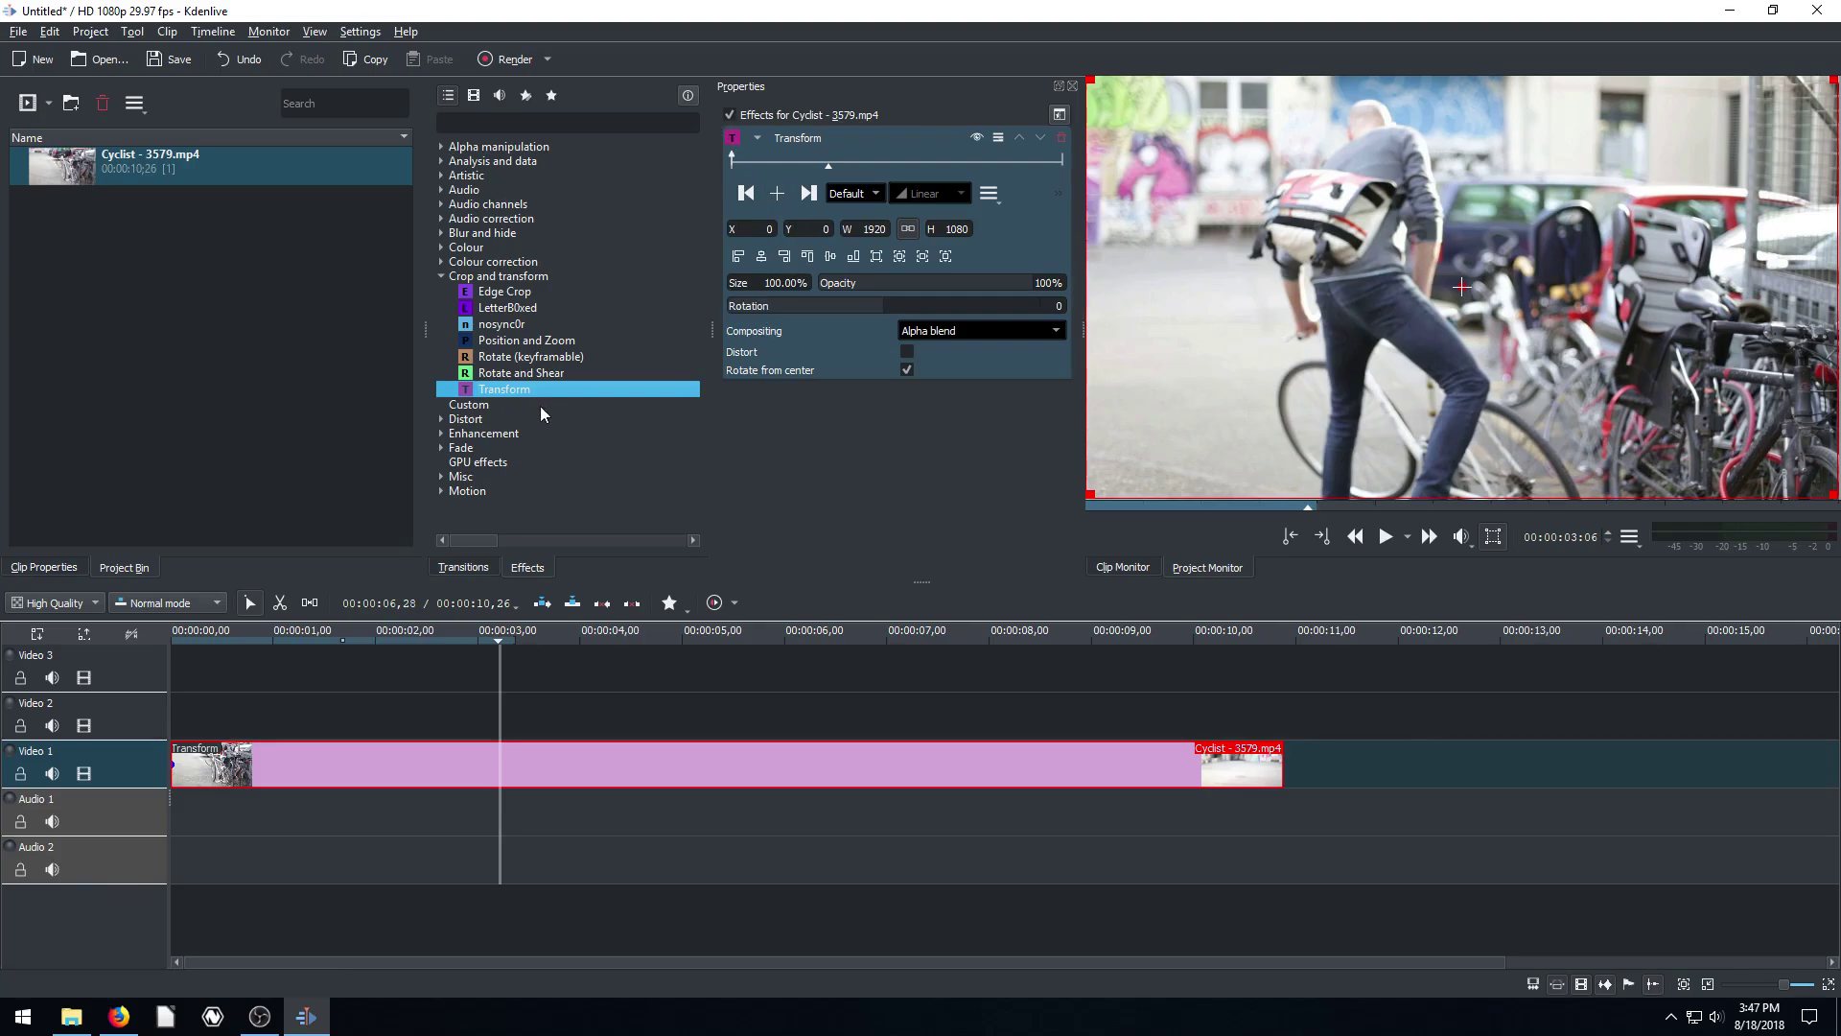
Step: Try a Motion > Speed effect on the clip, then remove it to keep the original length
click(441, 491)
drag(493, 523, 557, 764)
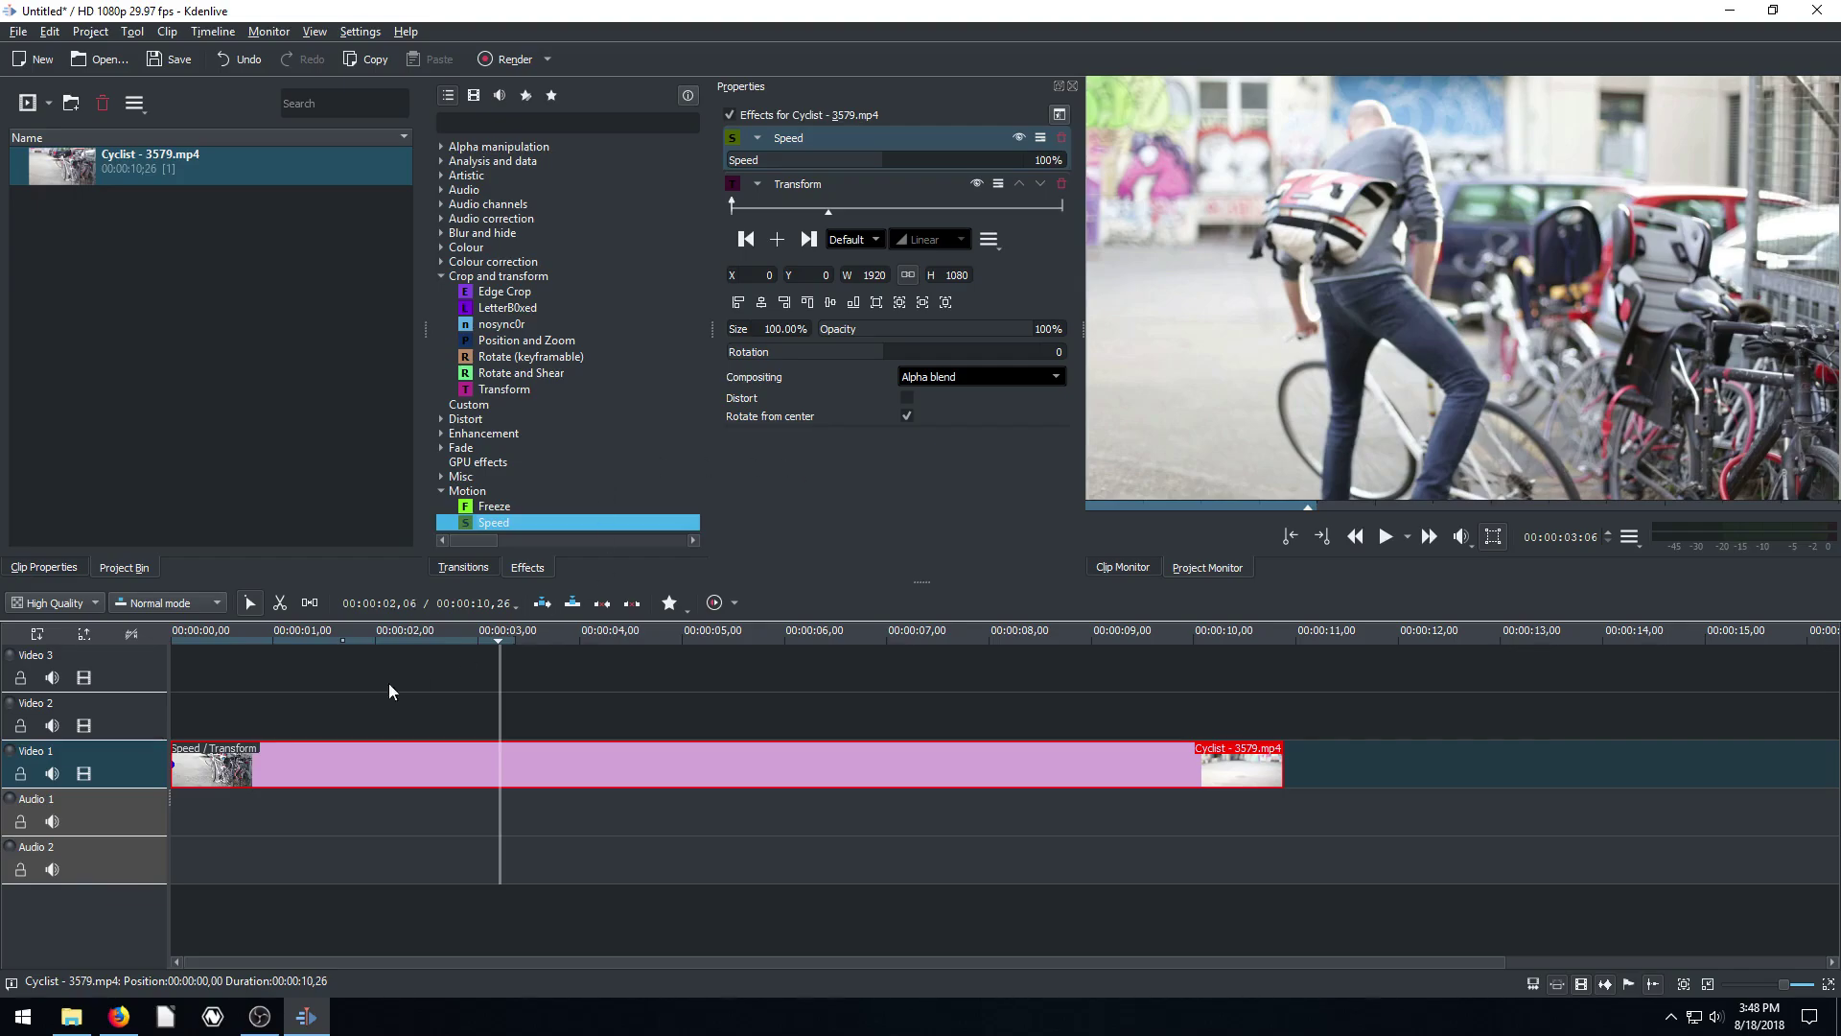
click(757, 137)
click(759, 164)
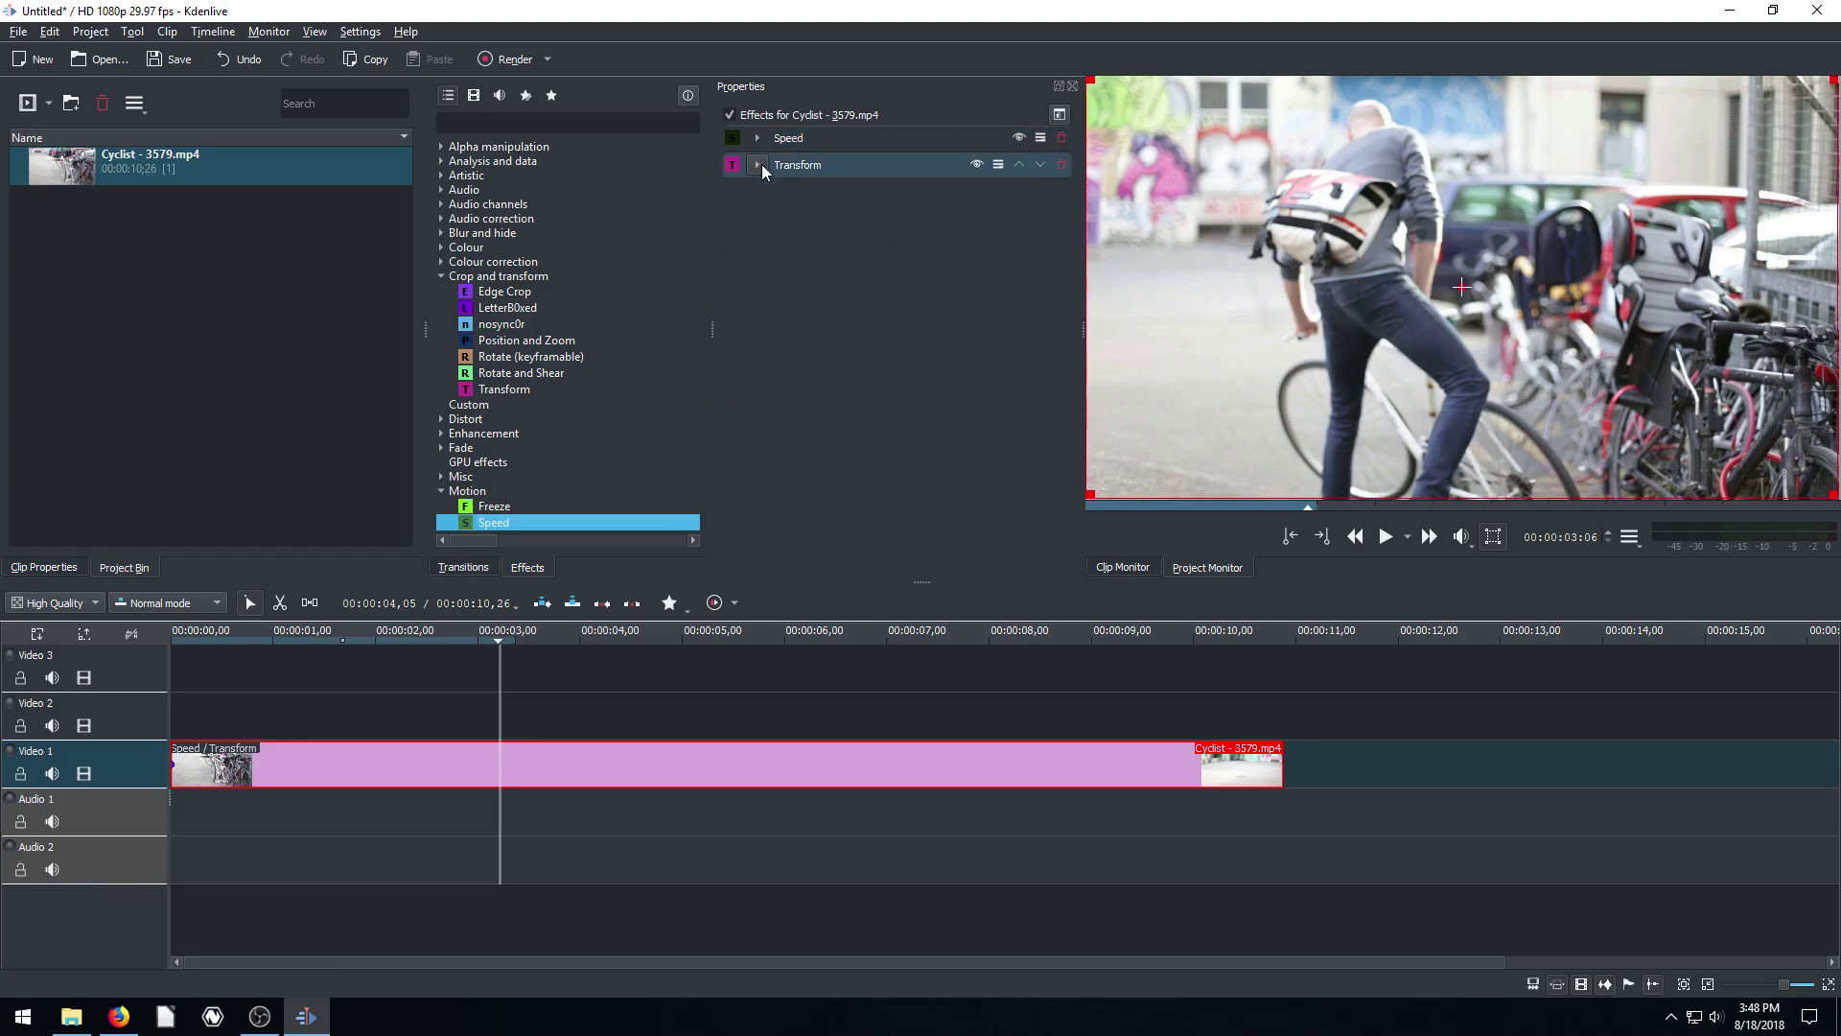
click(756, 137)
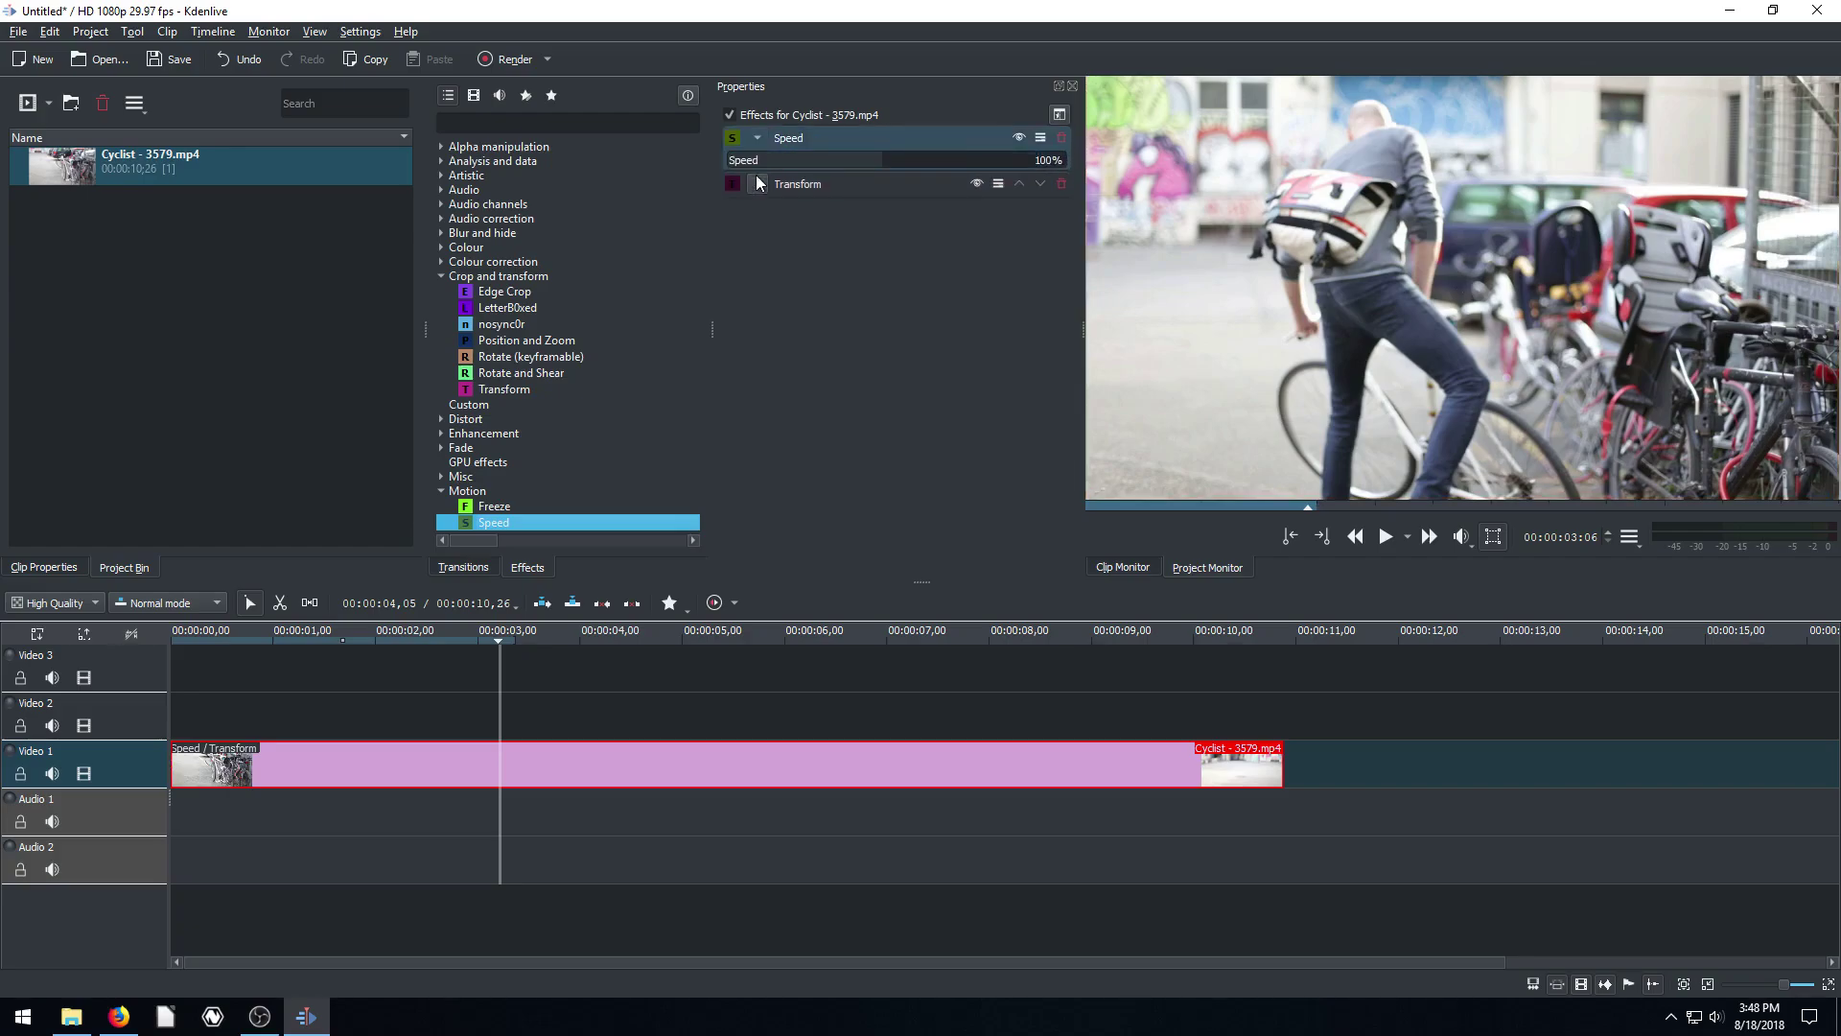
mouse_move(887, 161)
mouse_down()
mouse_move(928, 164)
mouse_move(890, 169)
mouse_up()
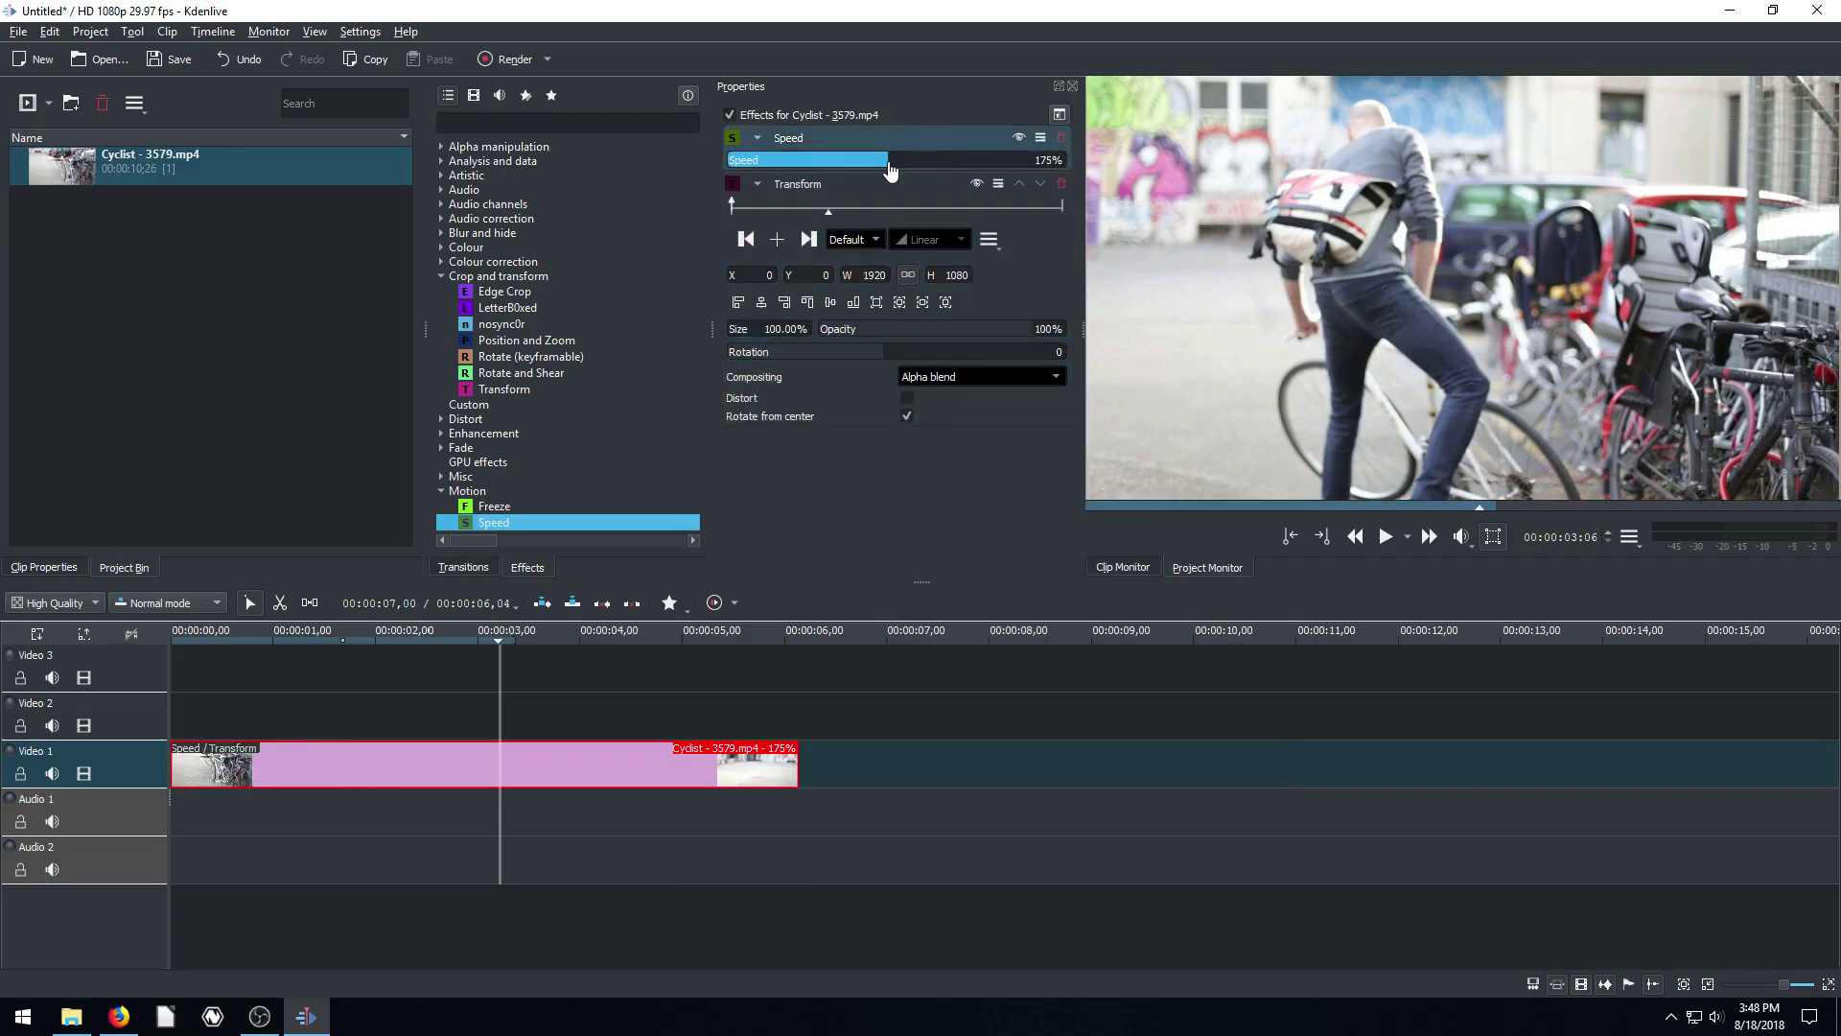
click(1060, 137)
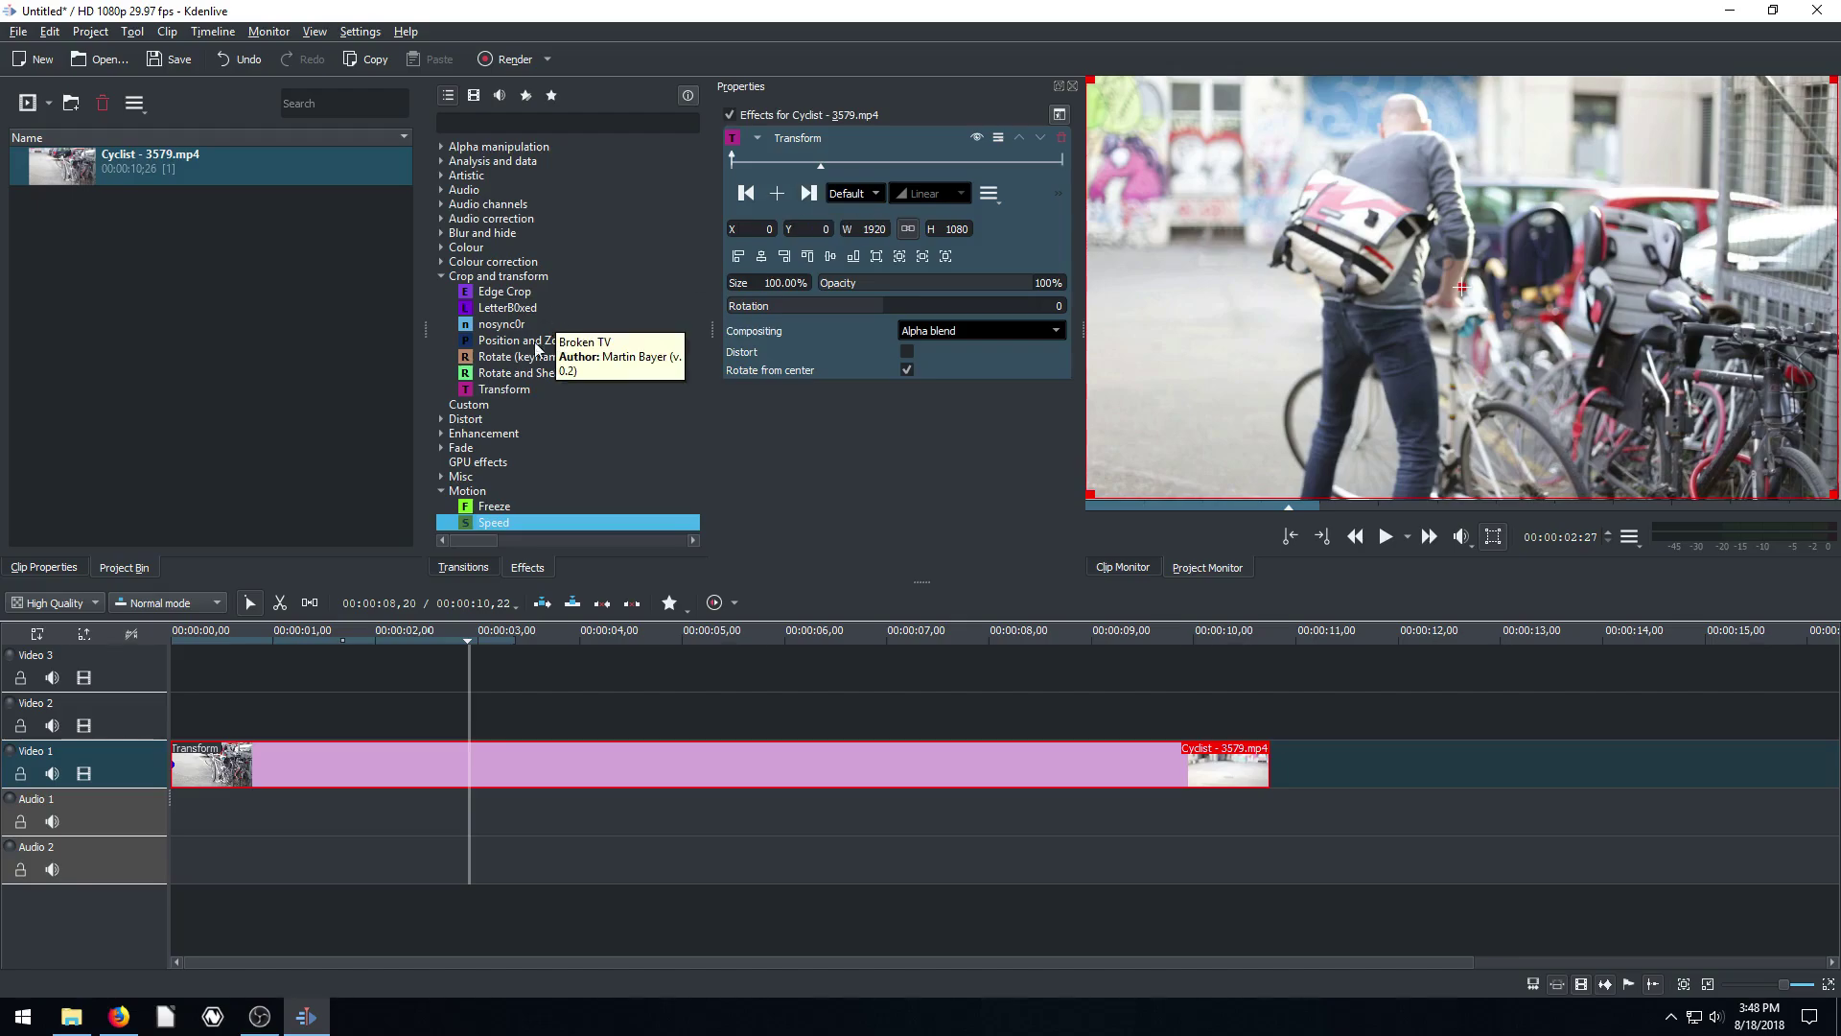
Step: Set the Transform to 200% size (3840×2160) with an X position of -300
click(422, 641)
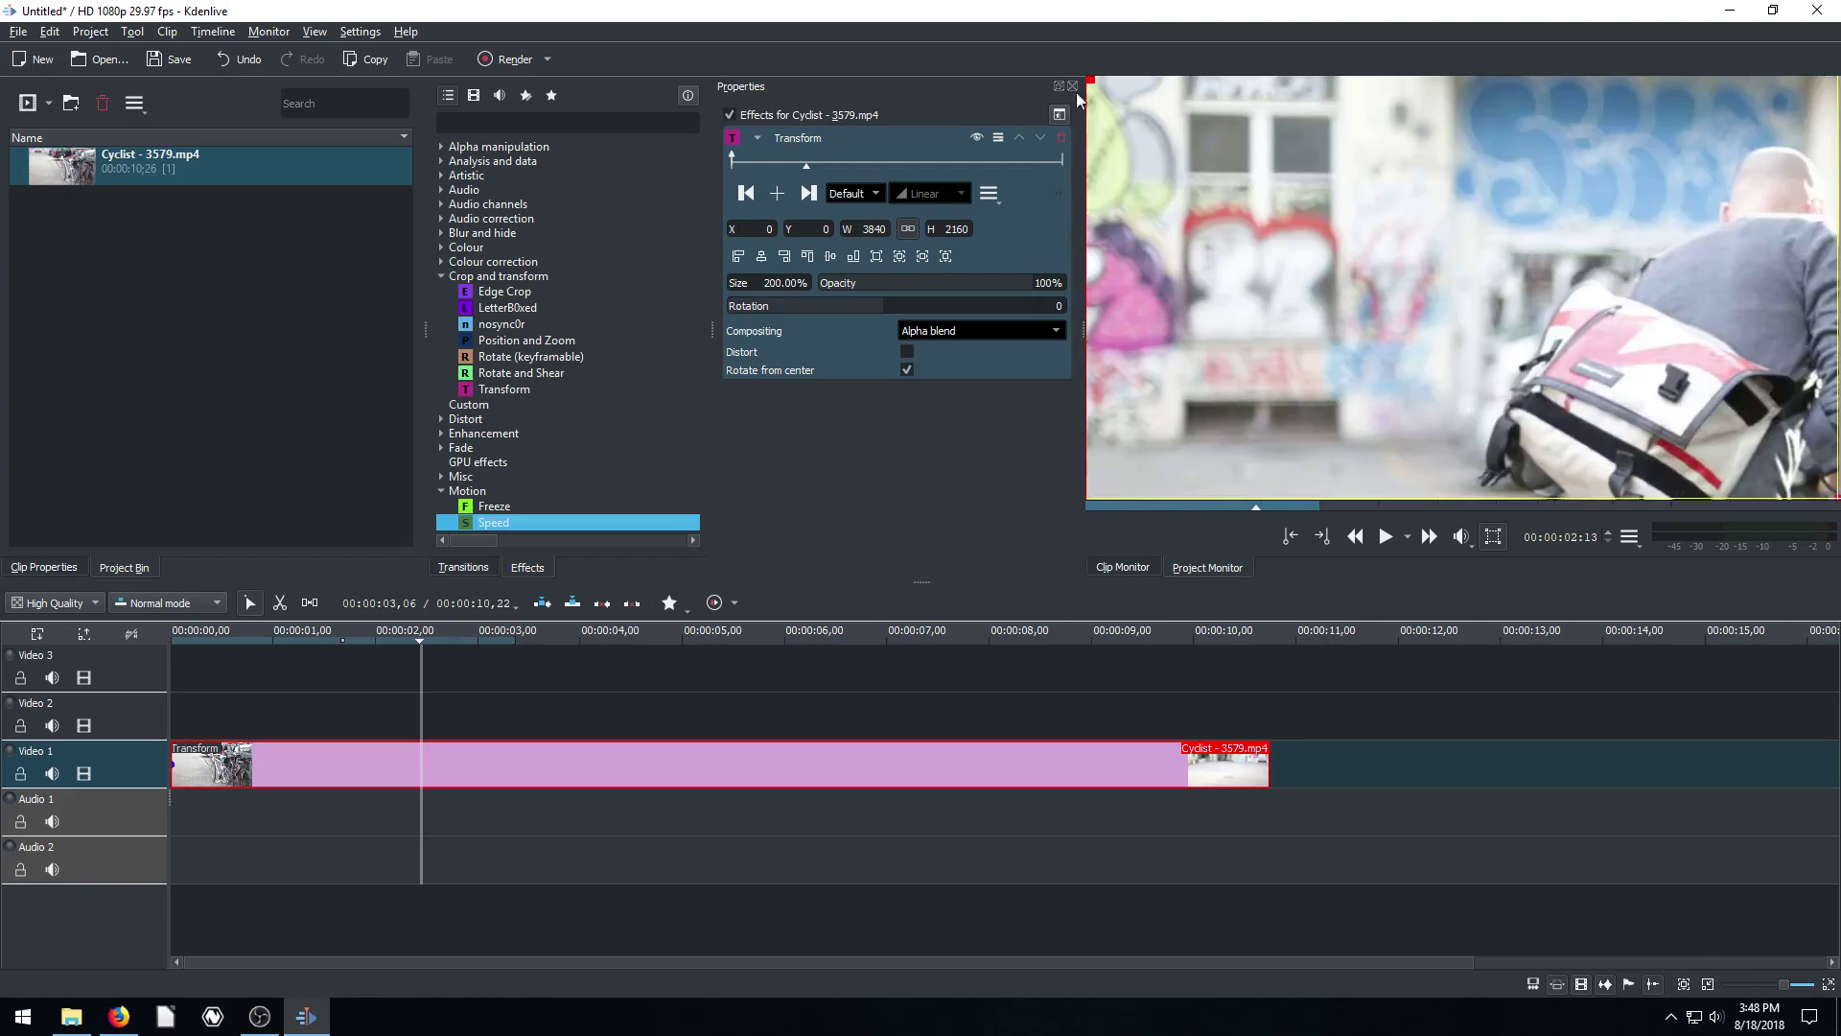
click(768, 230)
scroll(765, 230, down, 5)
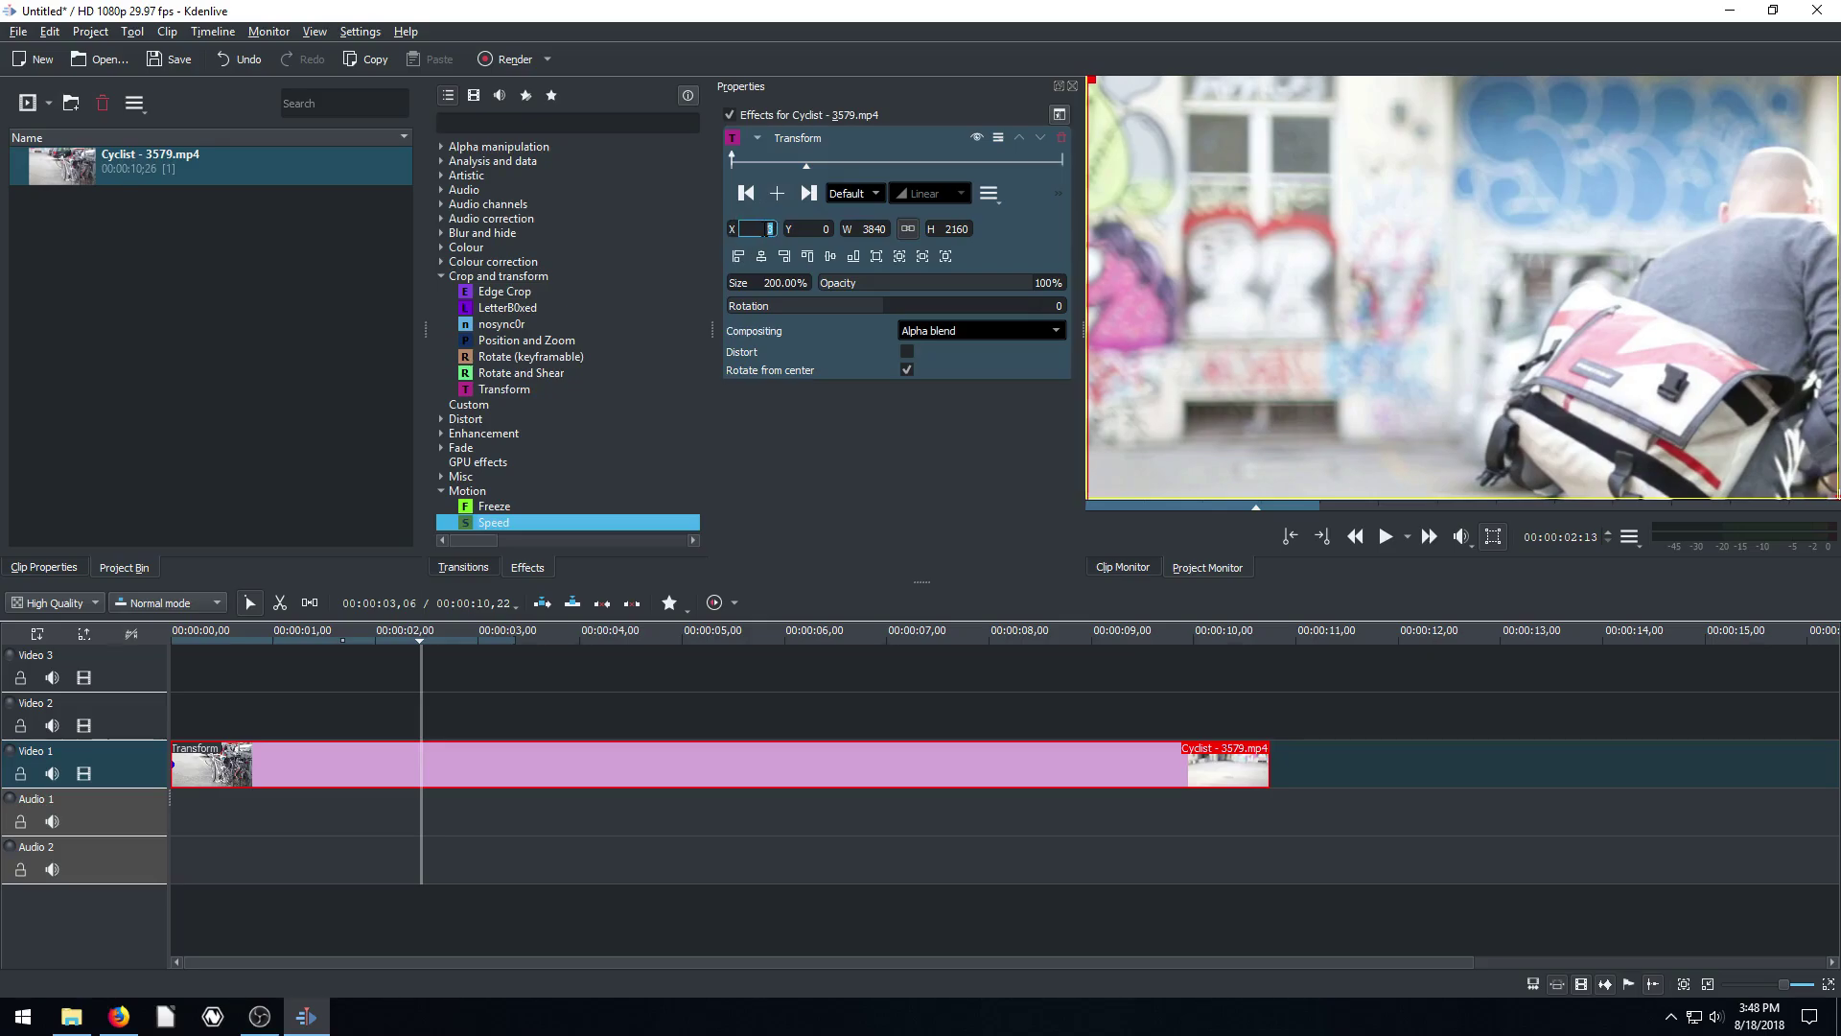
scroll(765, 230, down, 3)
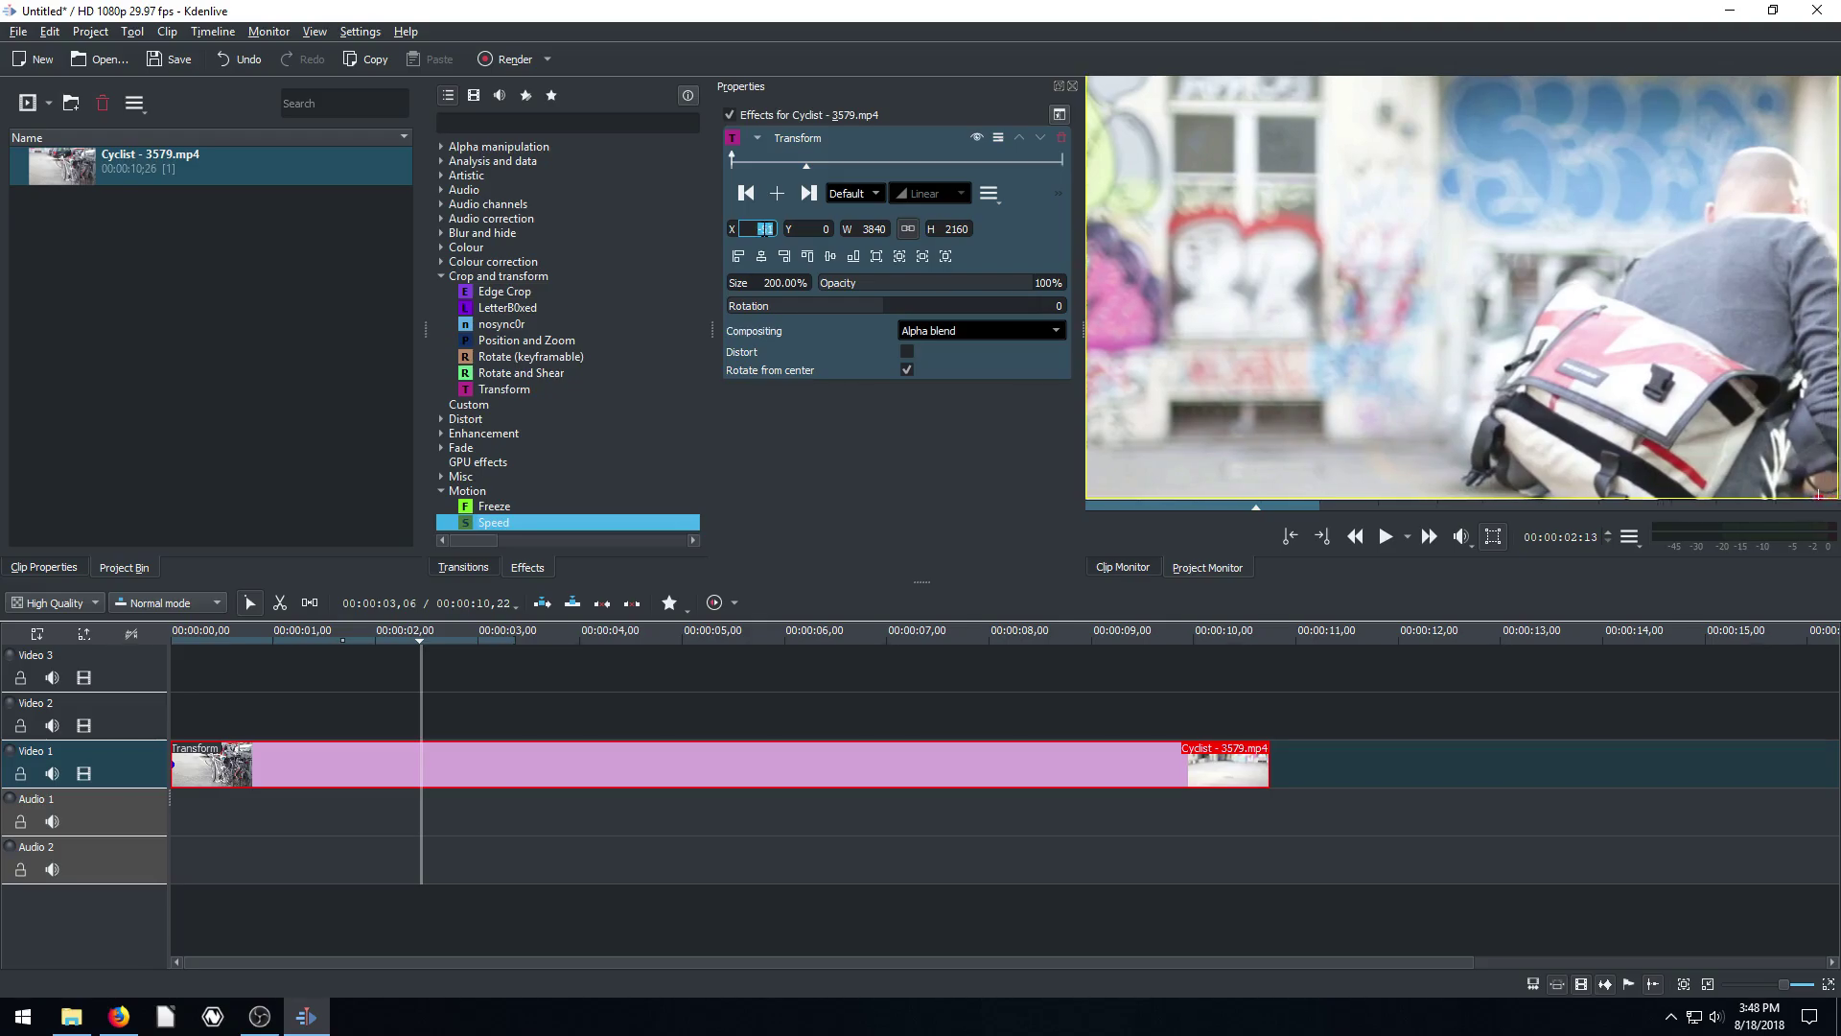
key(BackSpace)
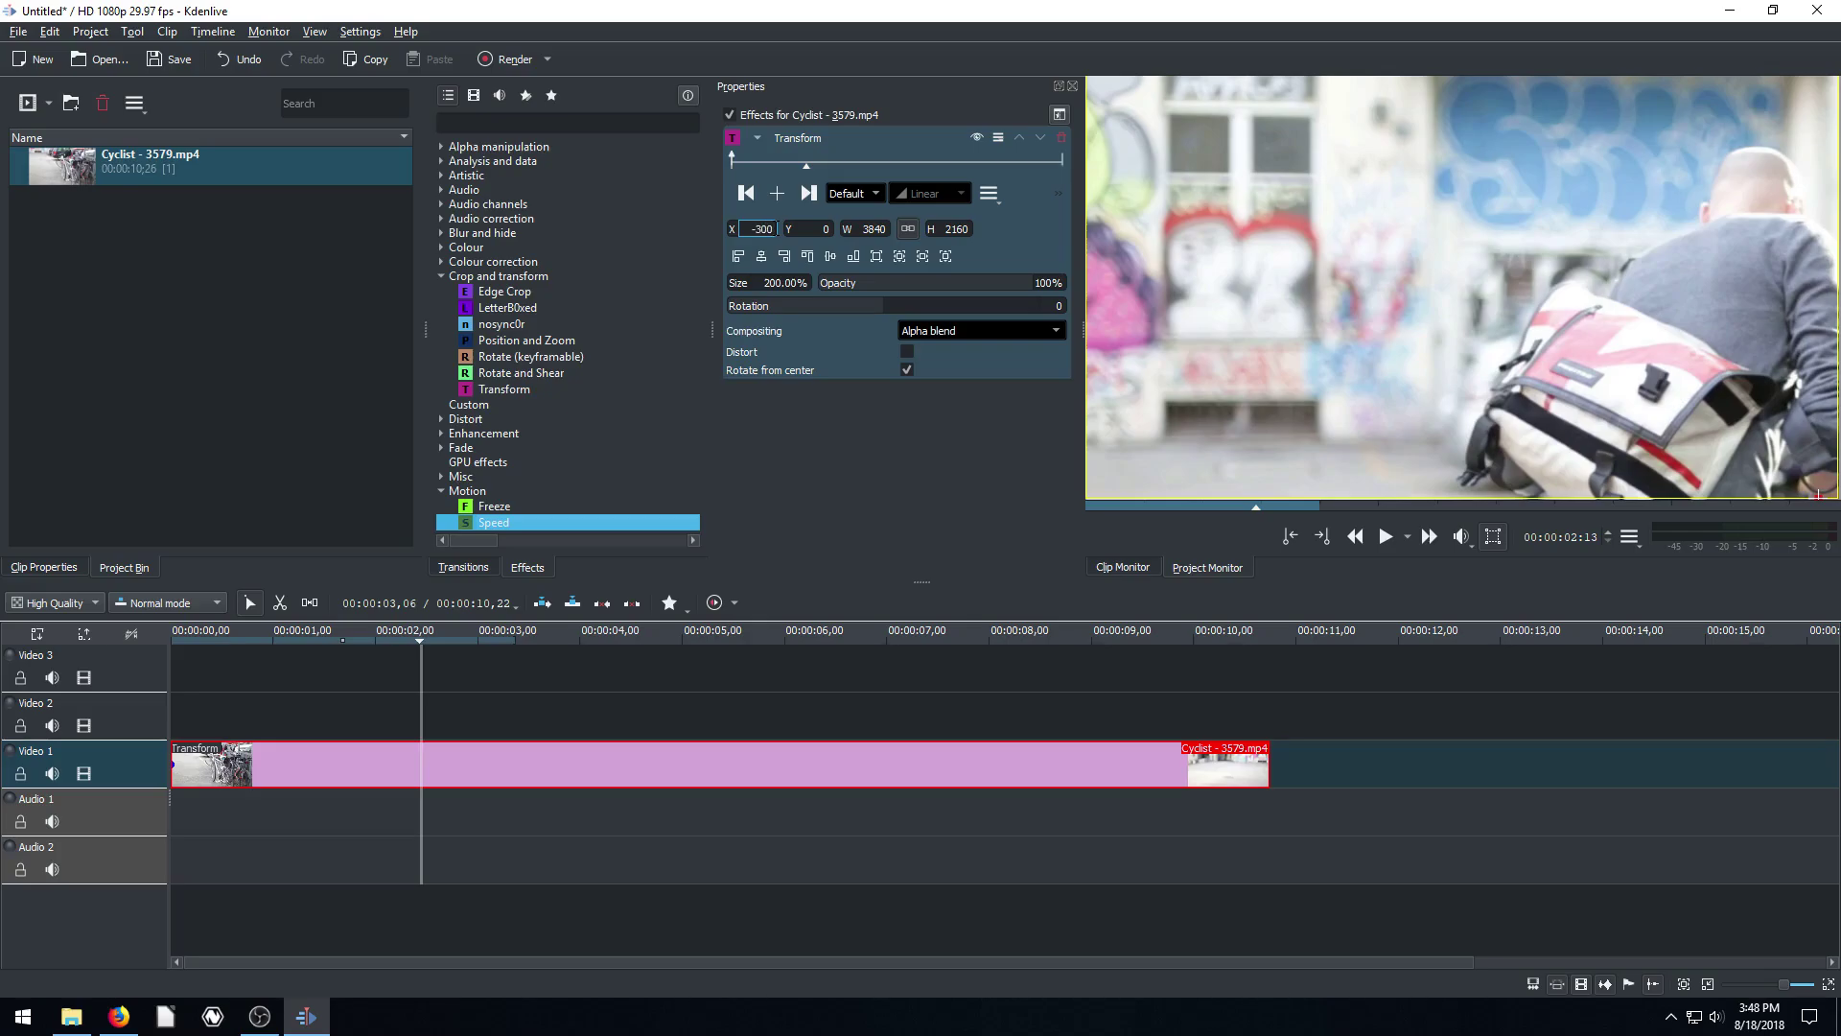
key(Return)
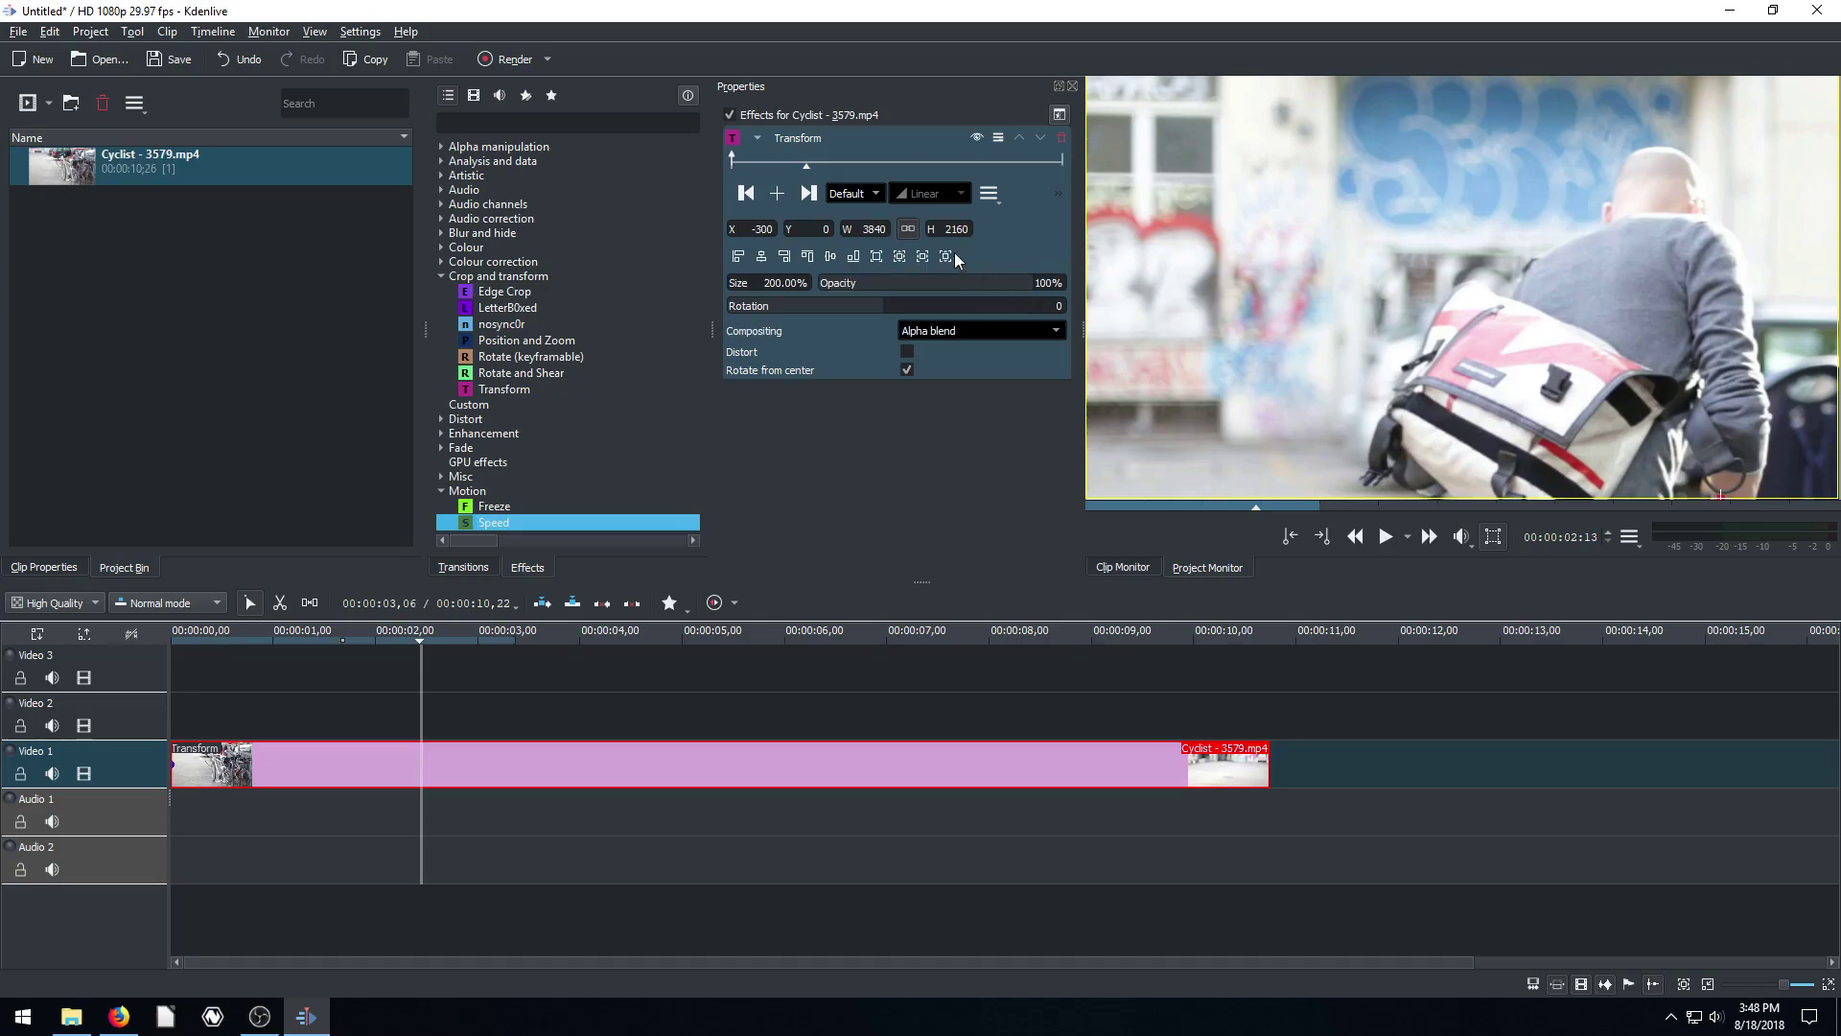
click(755, 229)
Step: Reset the Transform effect to its defaults and shift the video frame up and right
click(1000, 140)
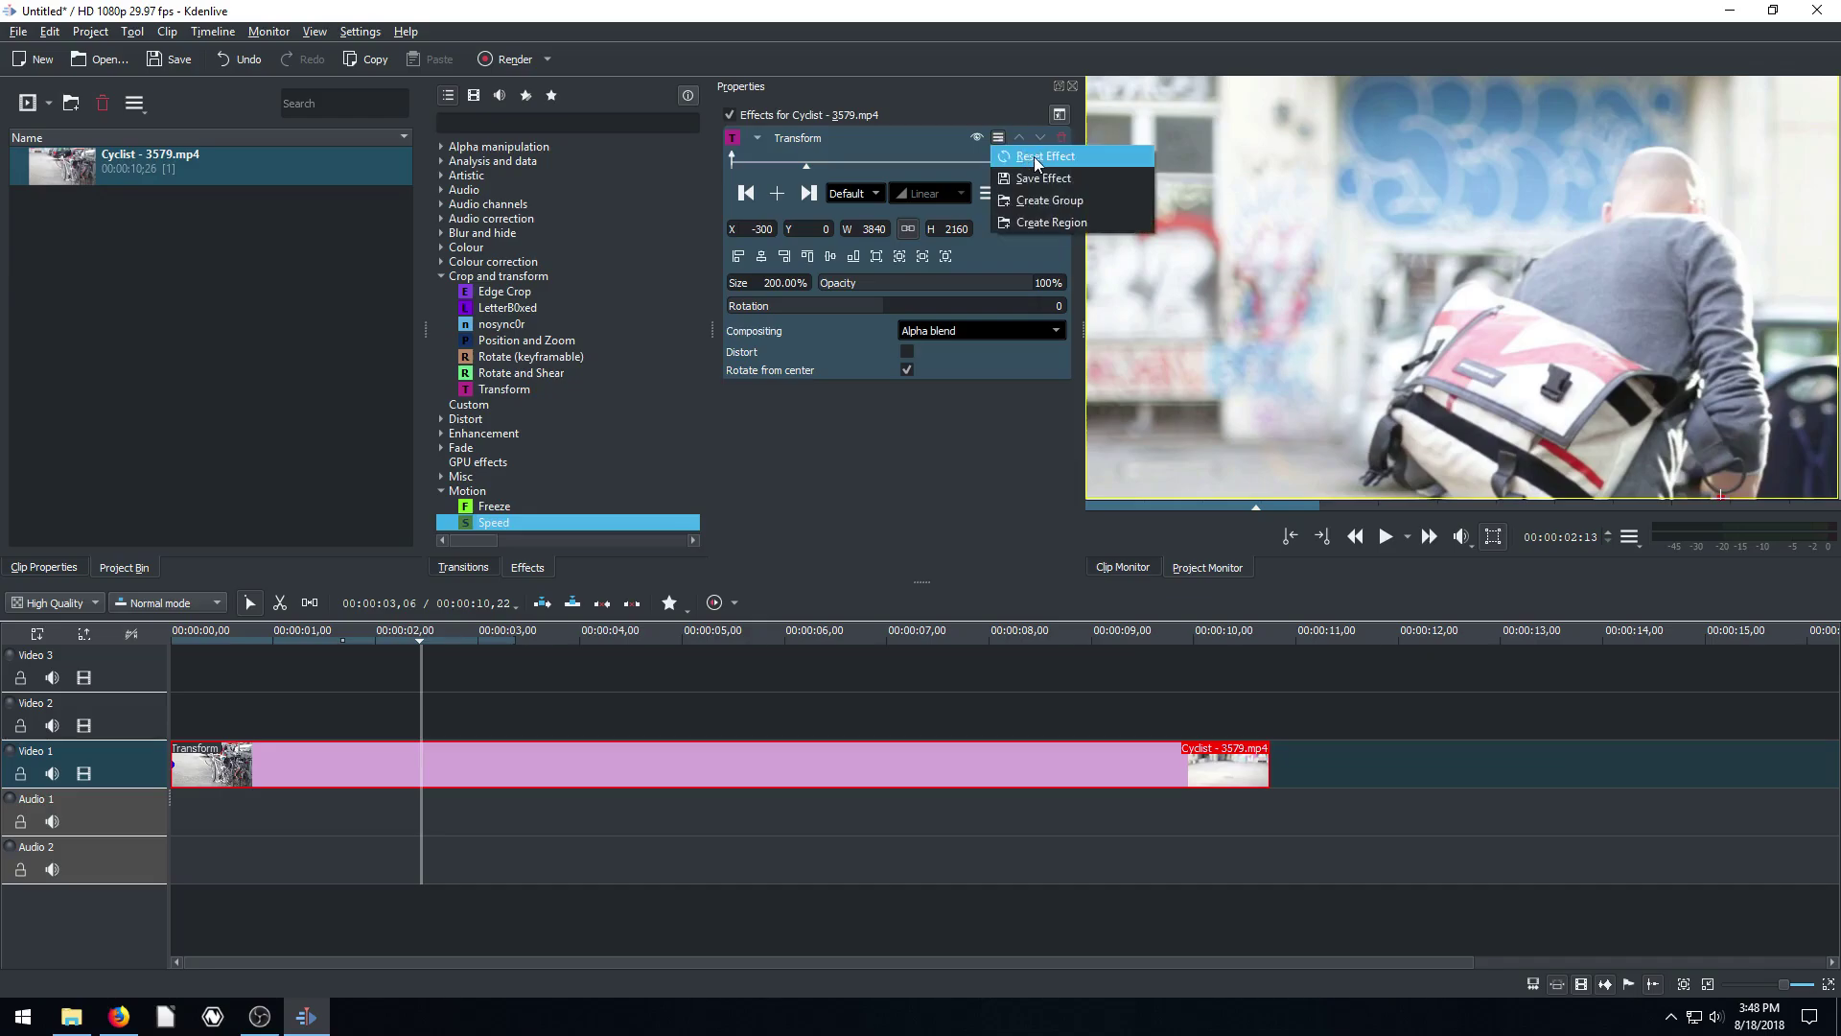
click(1037, 156)
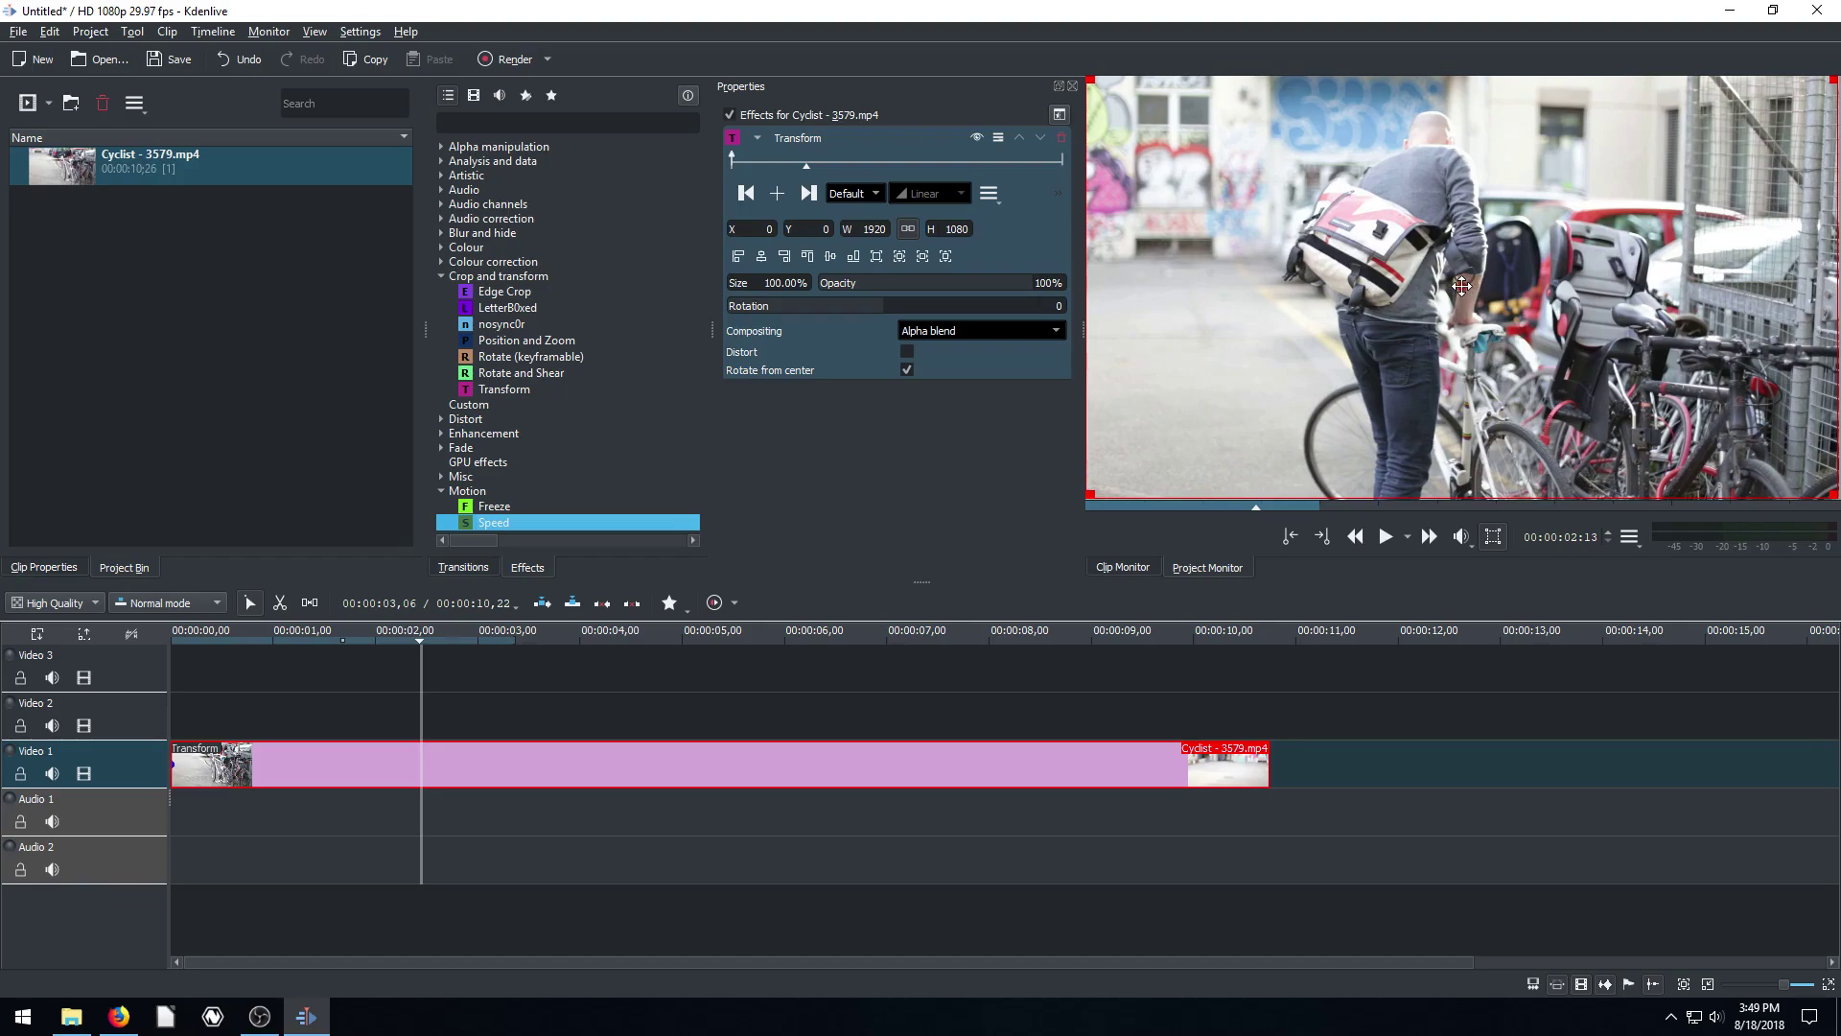
drag(1461, 284, 1302, 356)
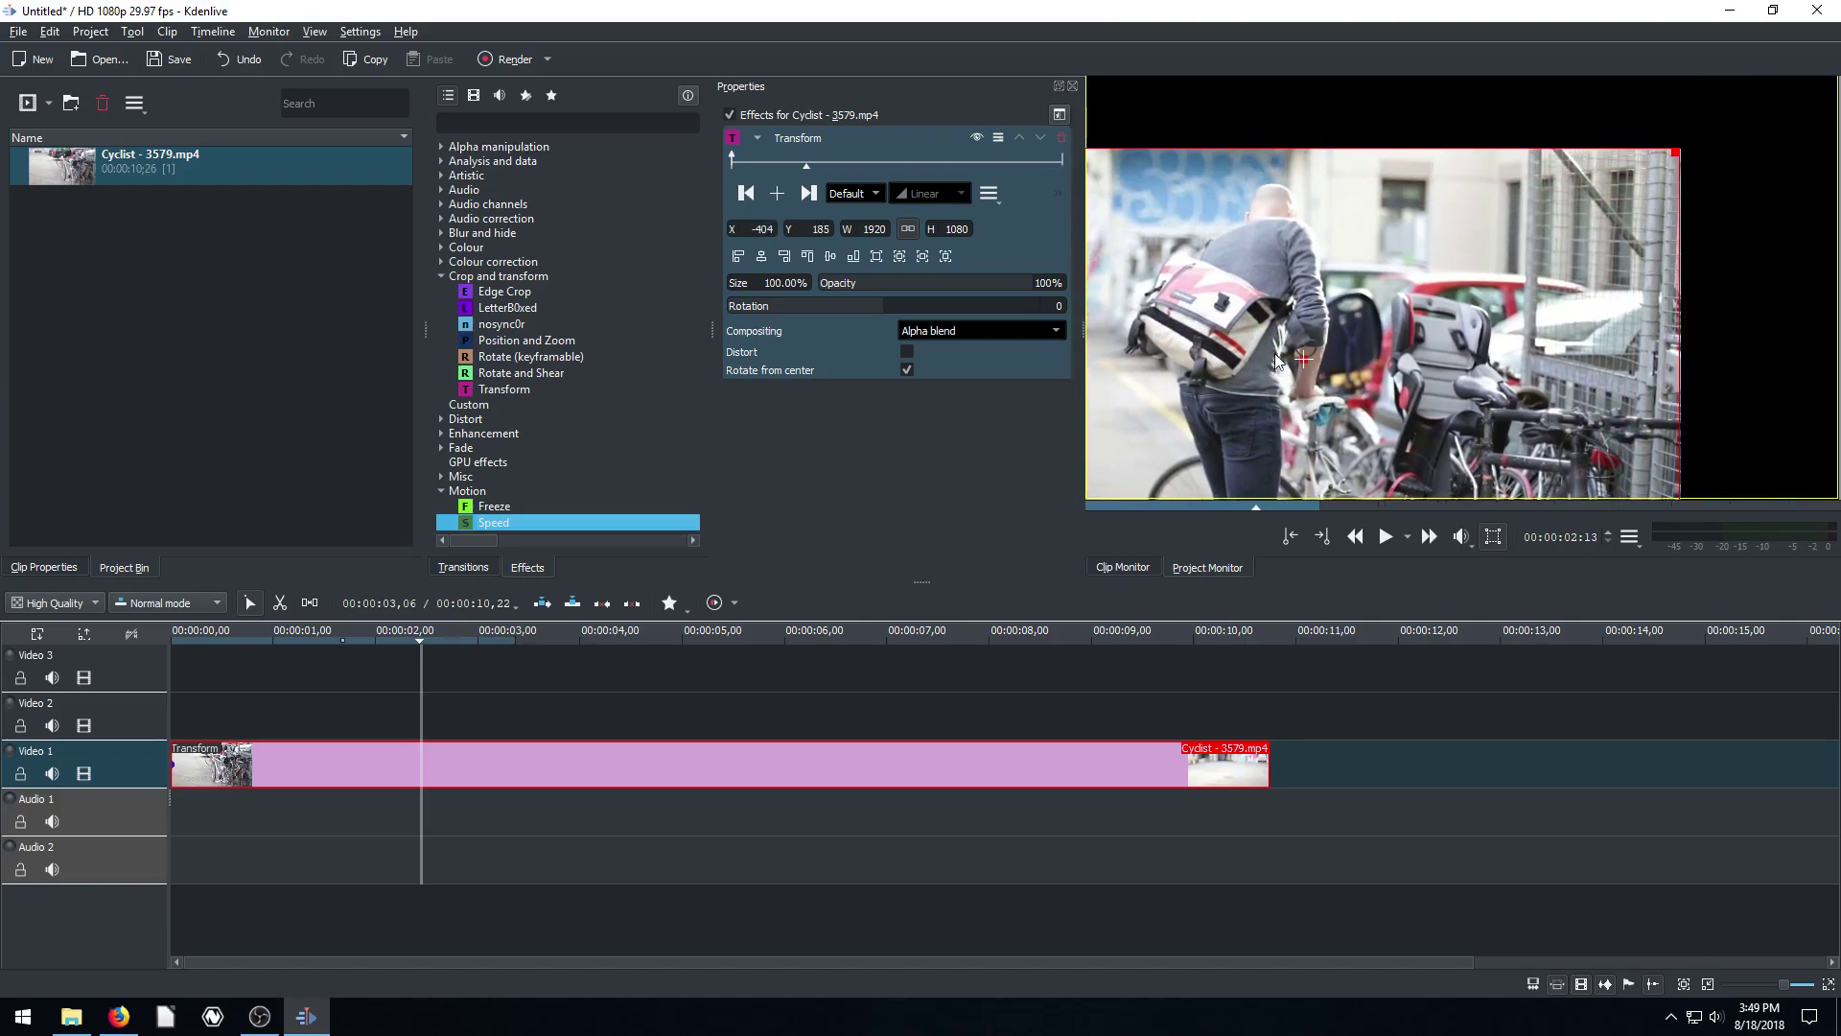
Step: Pause near five seconds and shrink the picture to 31.39% at X 334, Y 523
click(368, 641)
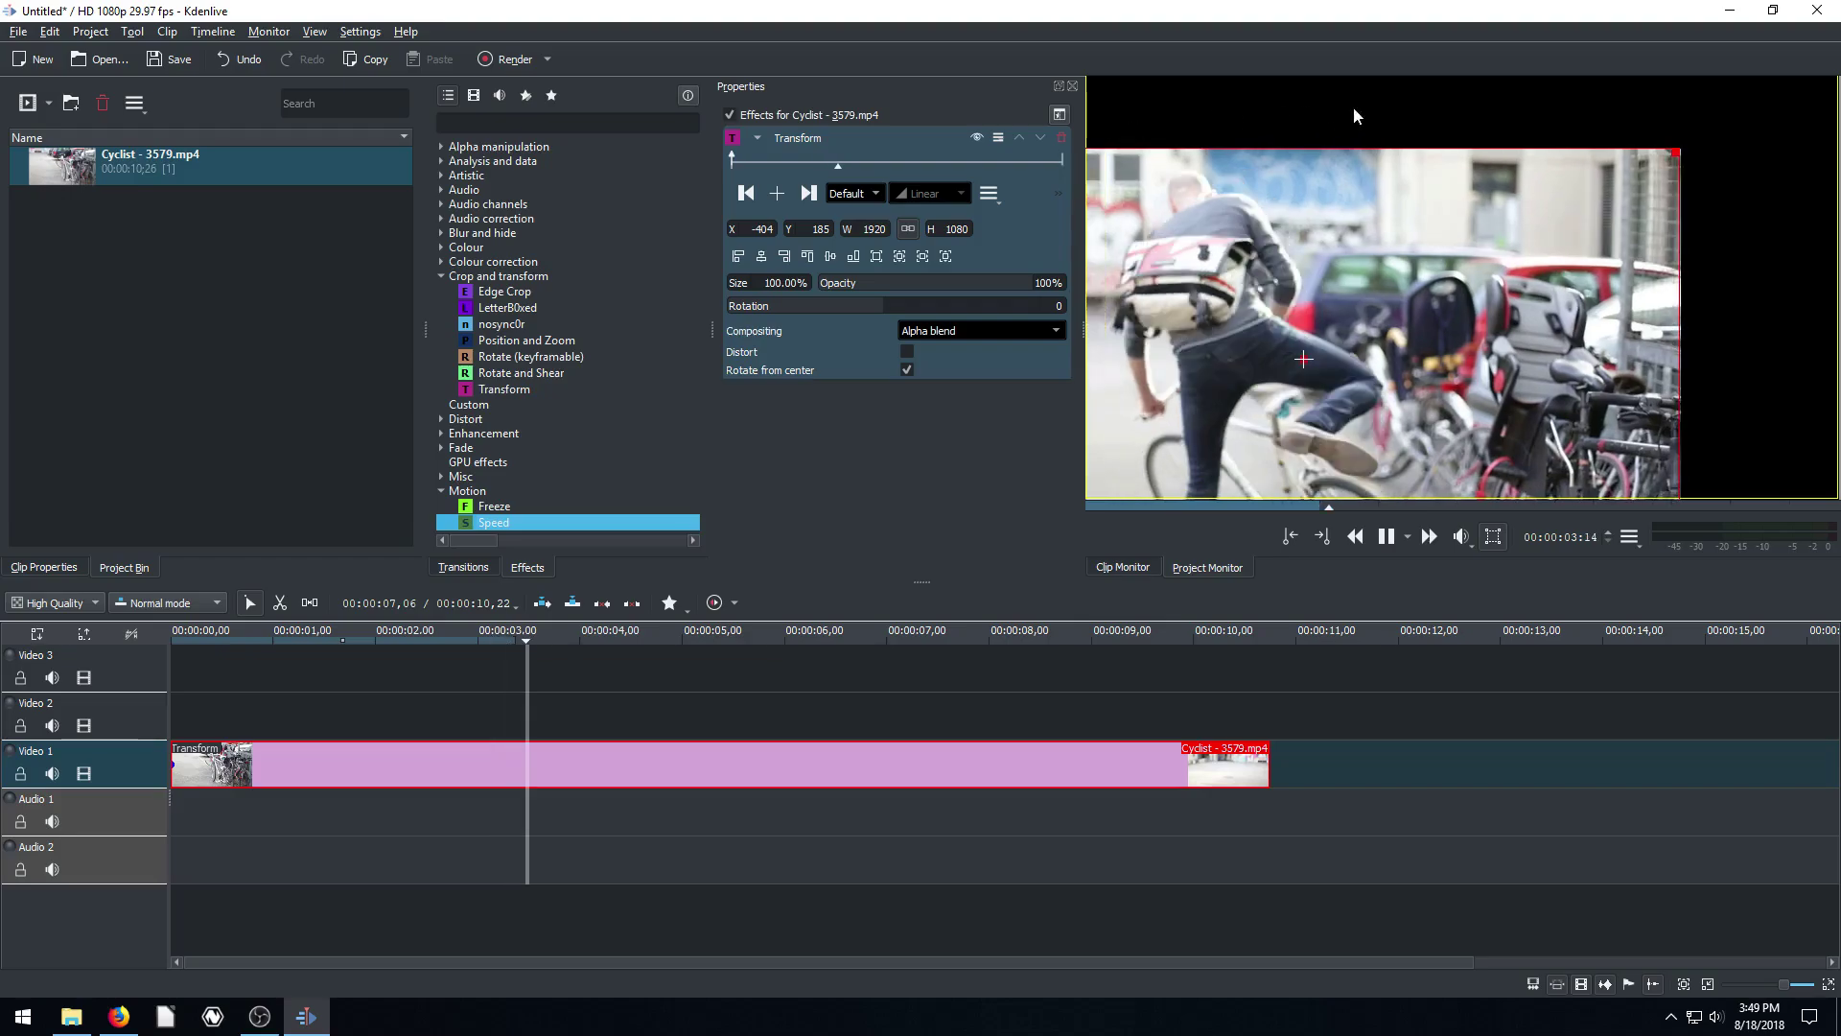
click(1387, 536)
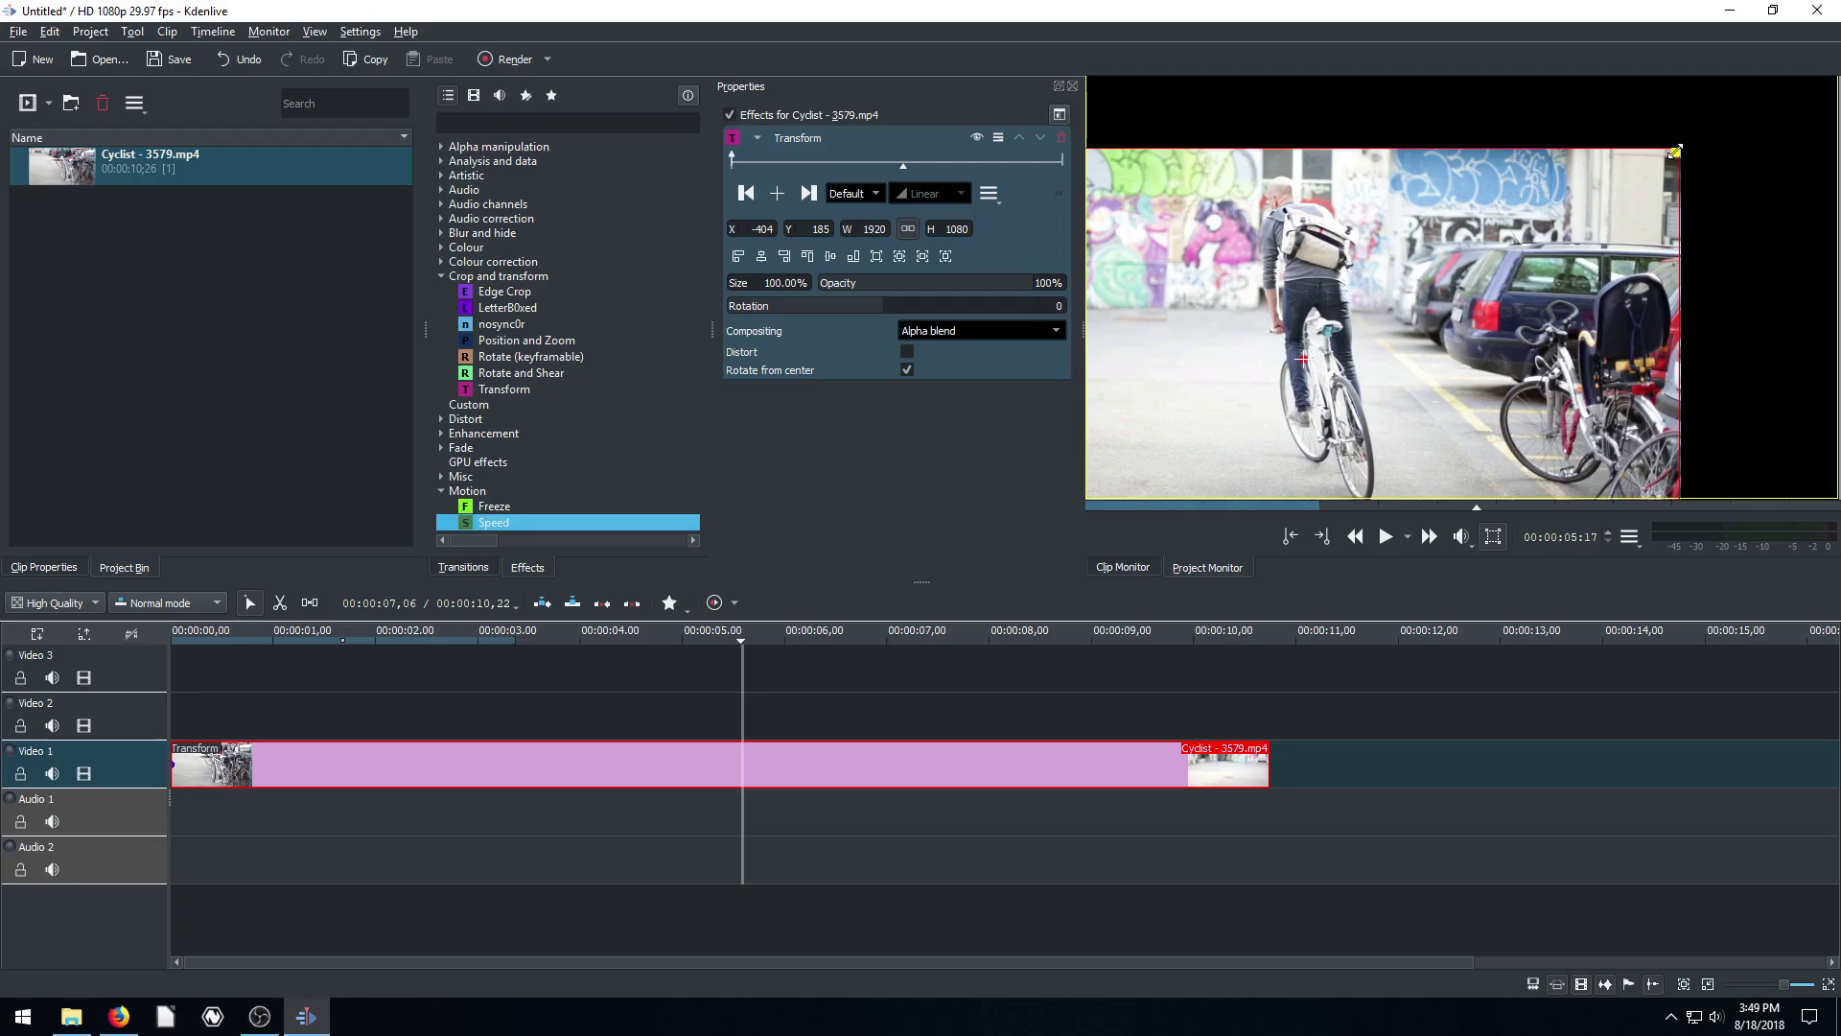
drag(1674, 157, 1441, 284)
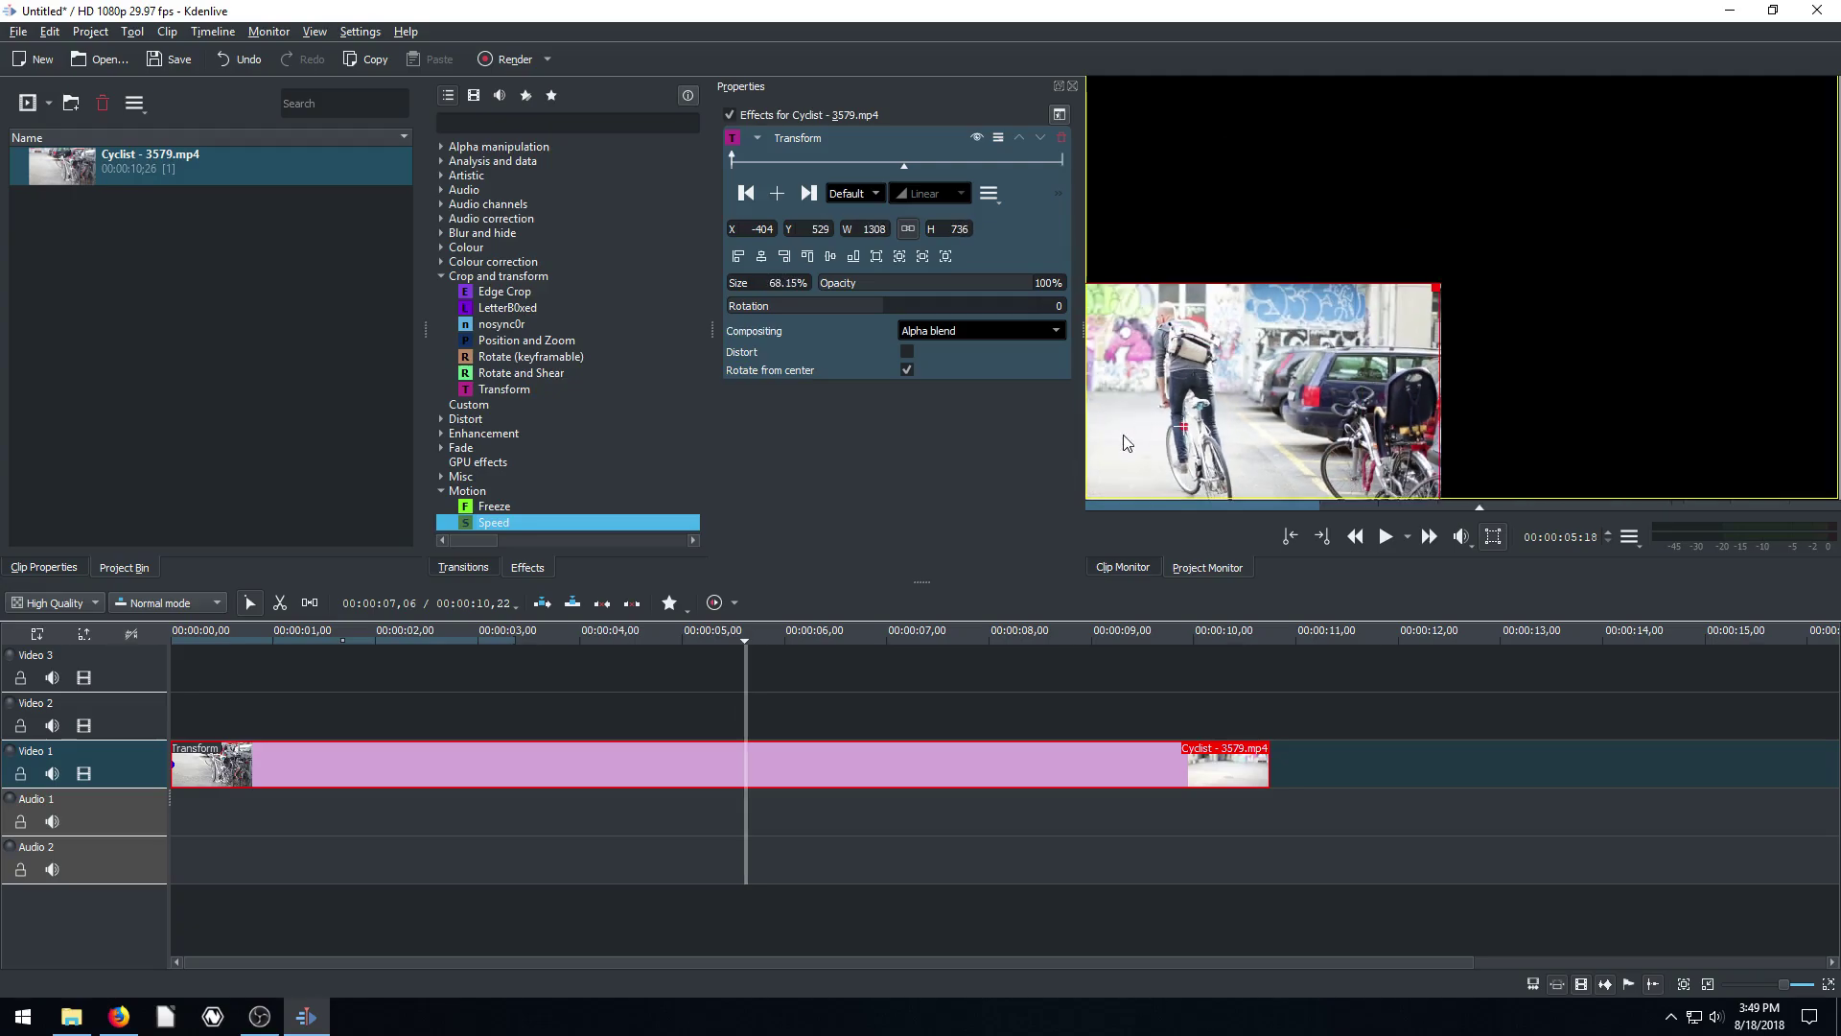
drag(1195, 428, 1493, 273)
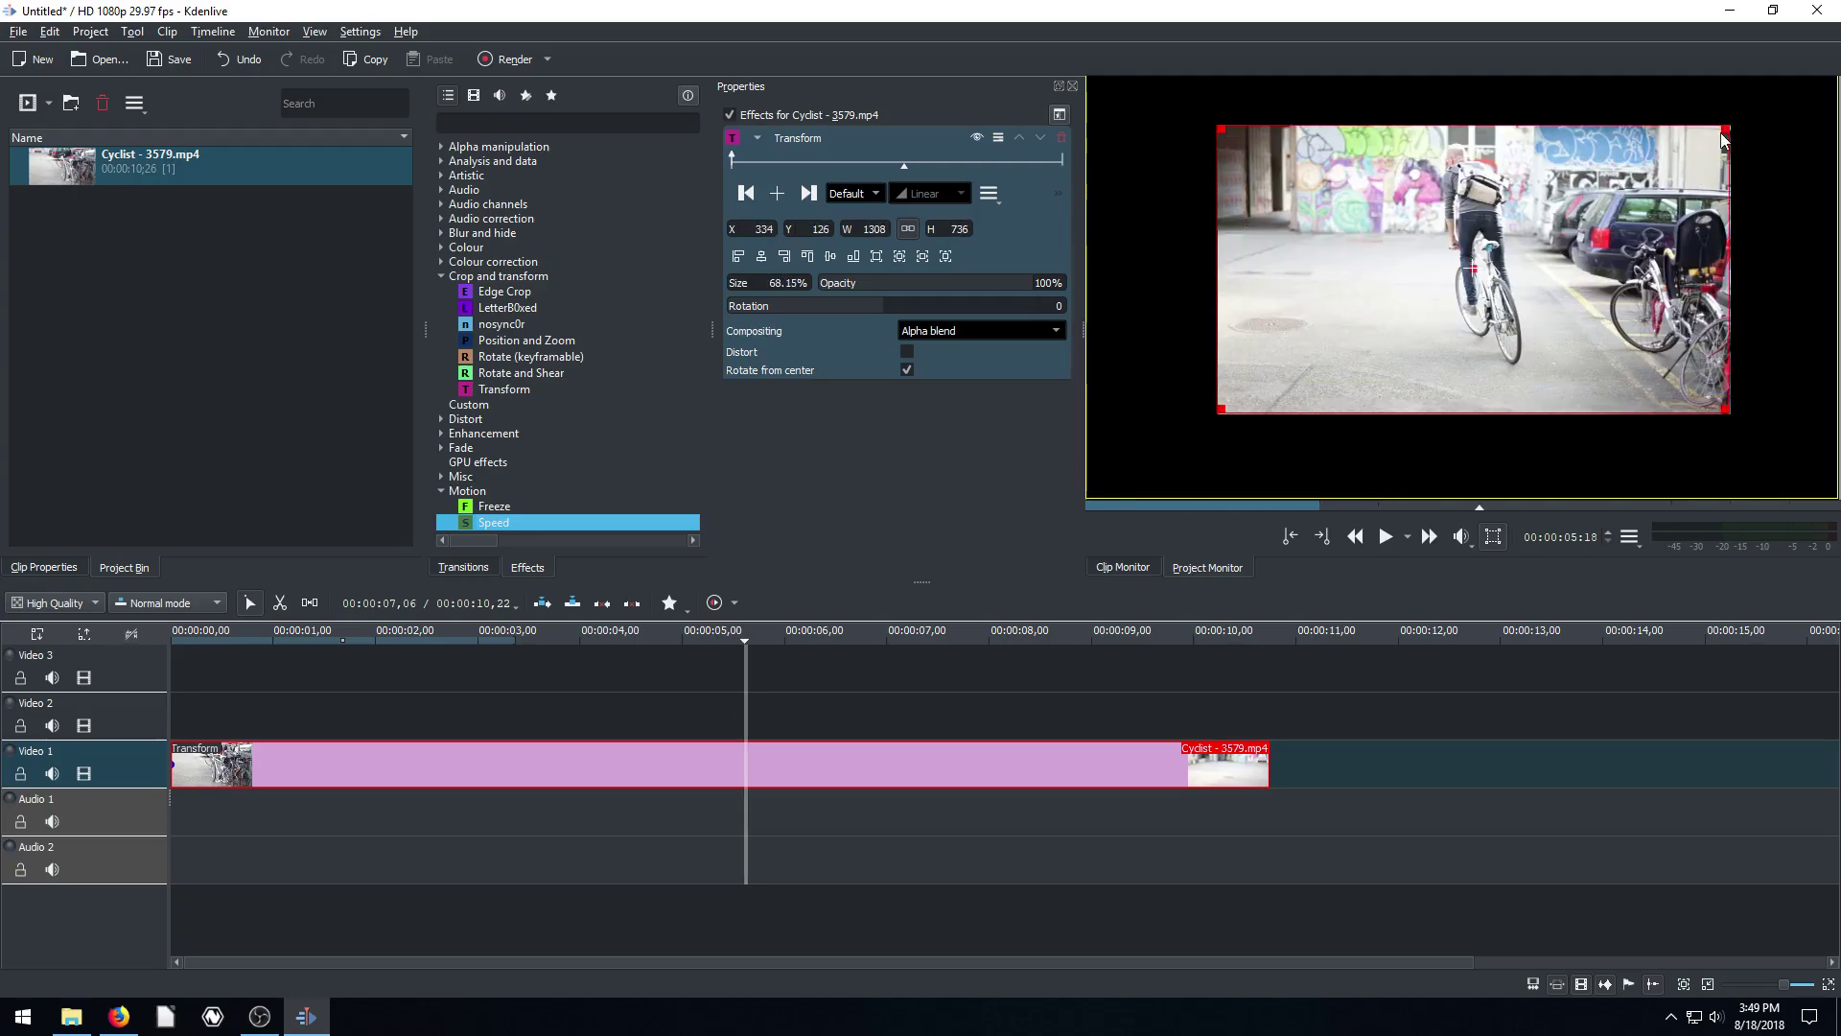
drag(1725, 129, 1450, 262)
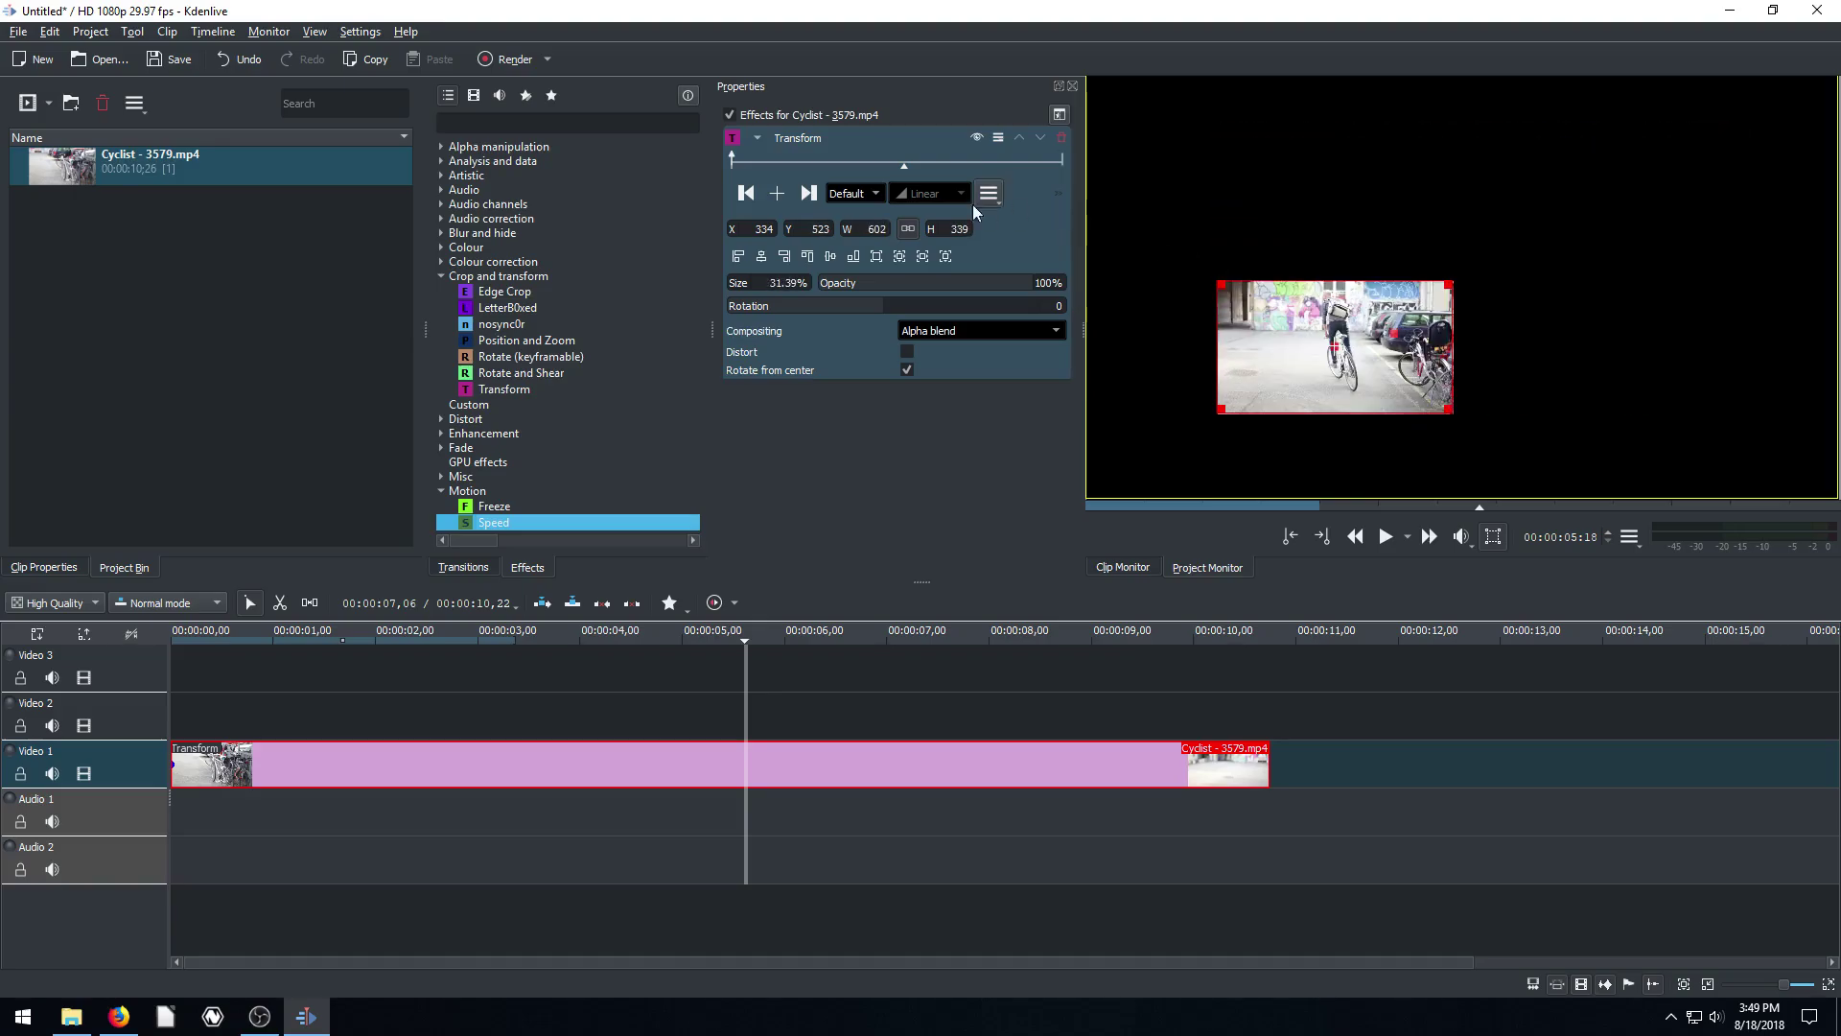
Step: Lock the aspect ratio and resize the picture in the monitor to about 60%
click(909, 231)
drag(1450, 283, 1564, 224)
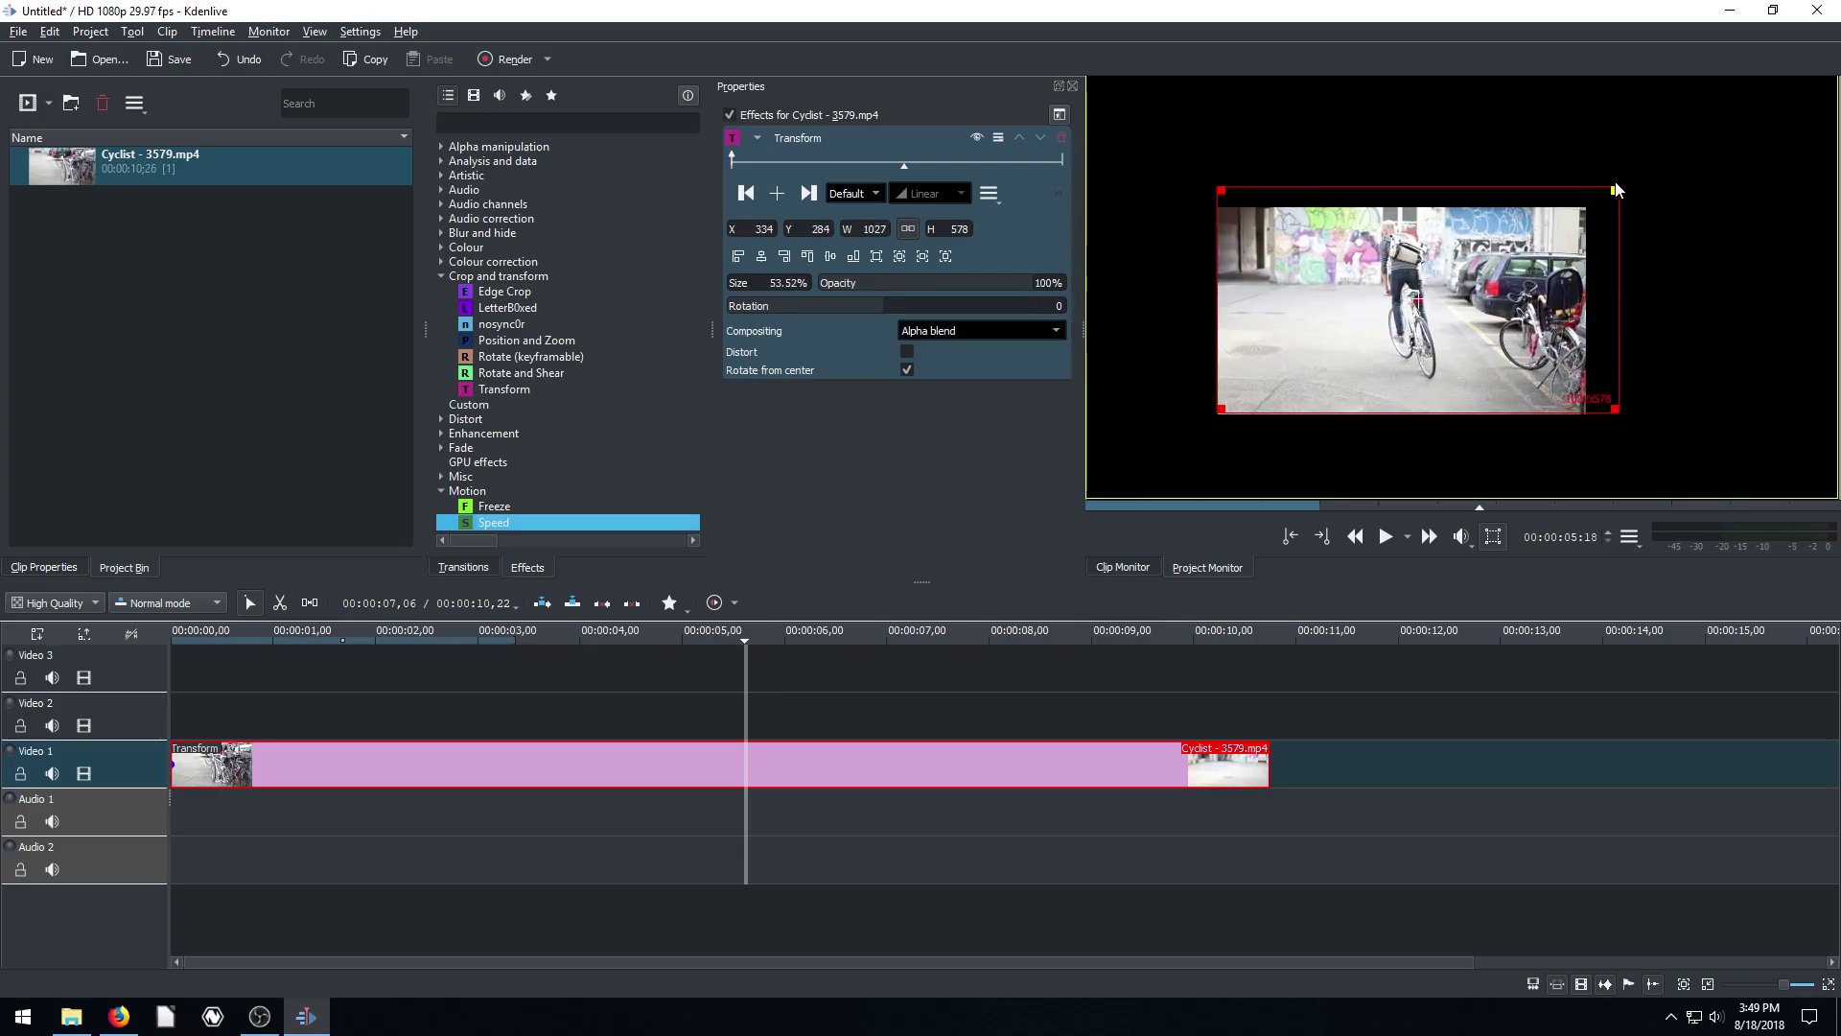
drag(1616, 190, 1612, 192)
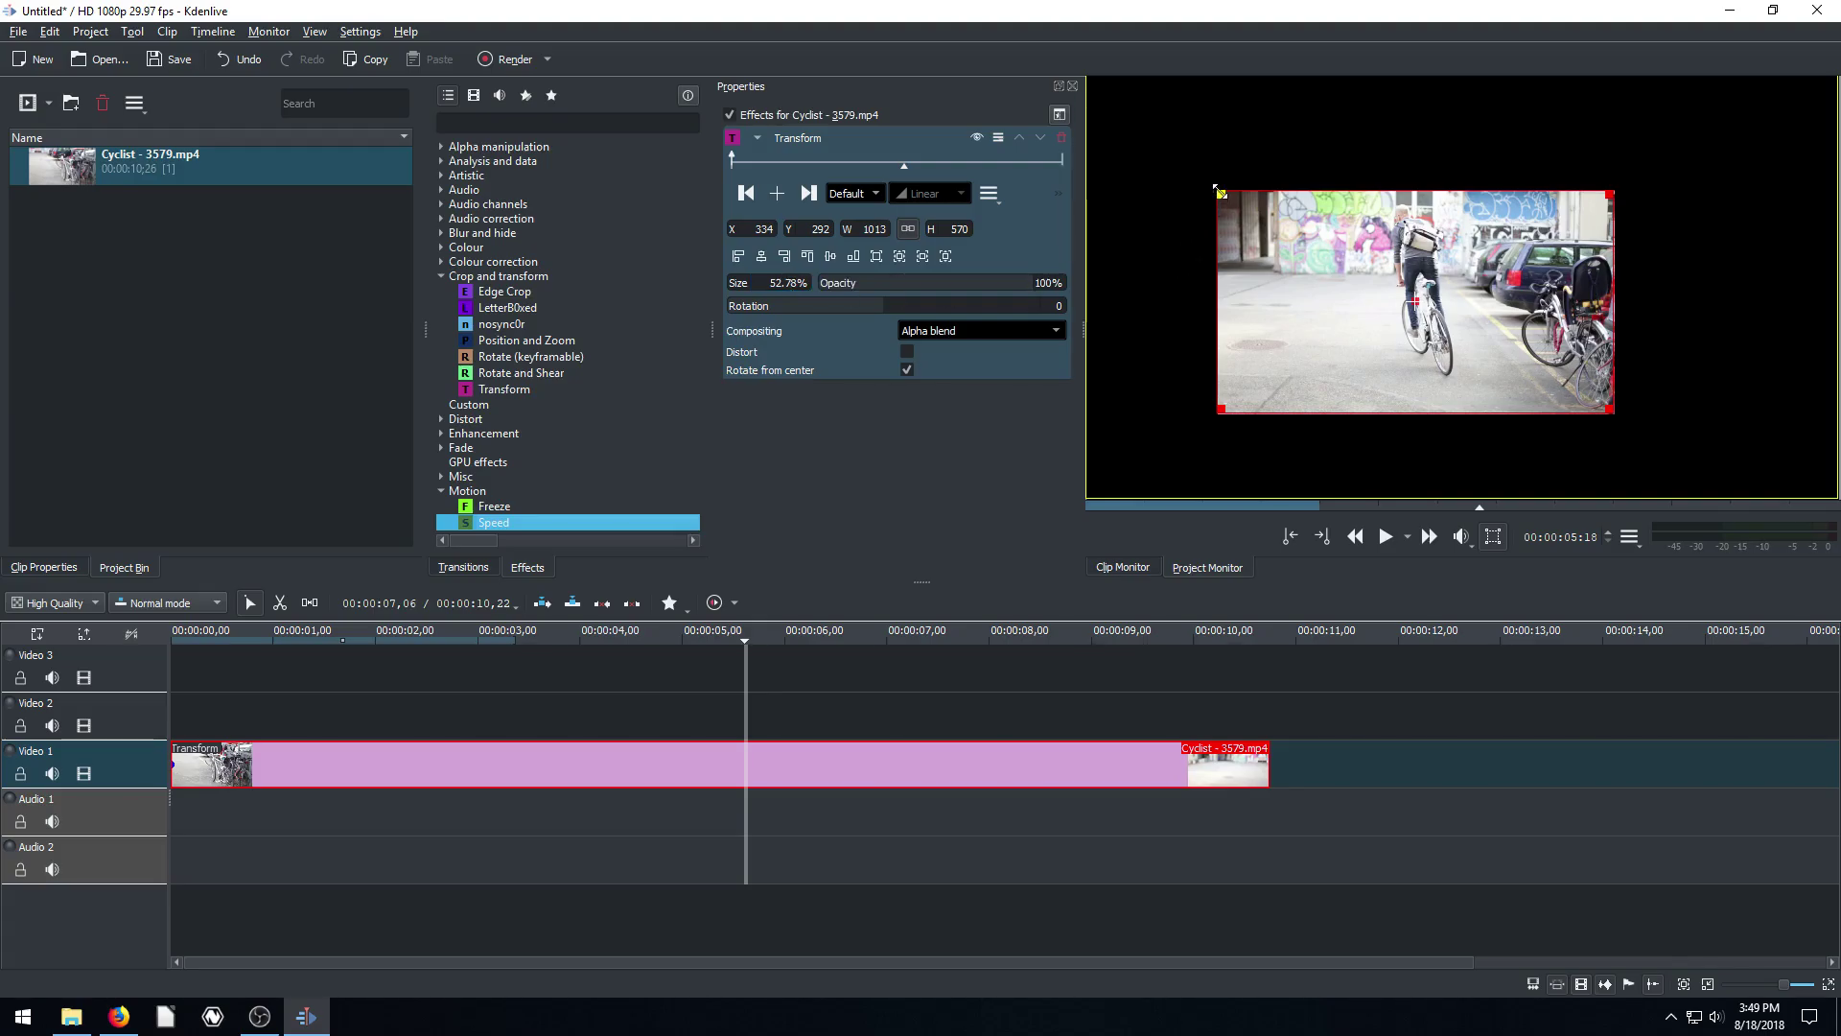
drag(1218, 190, 1133, 144)
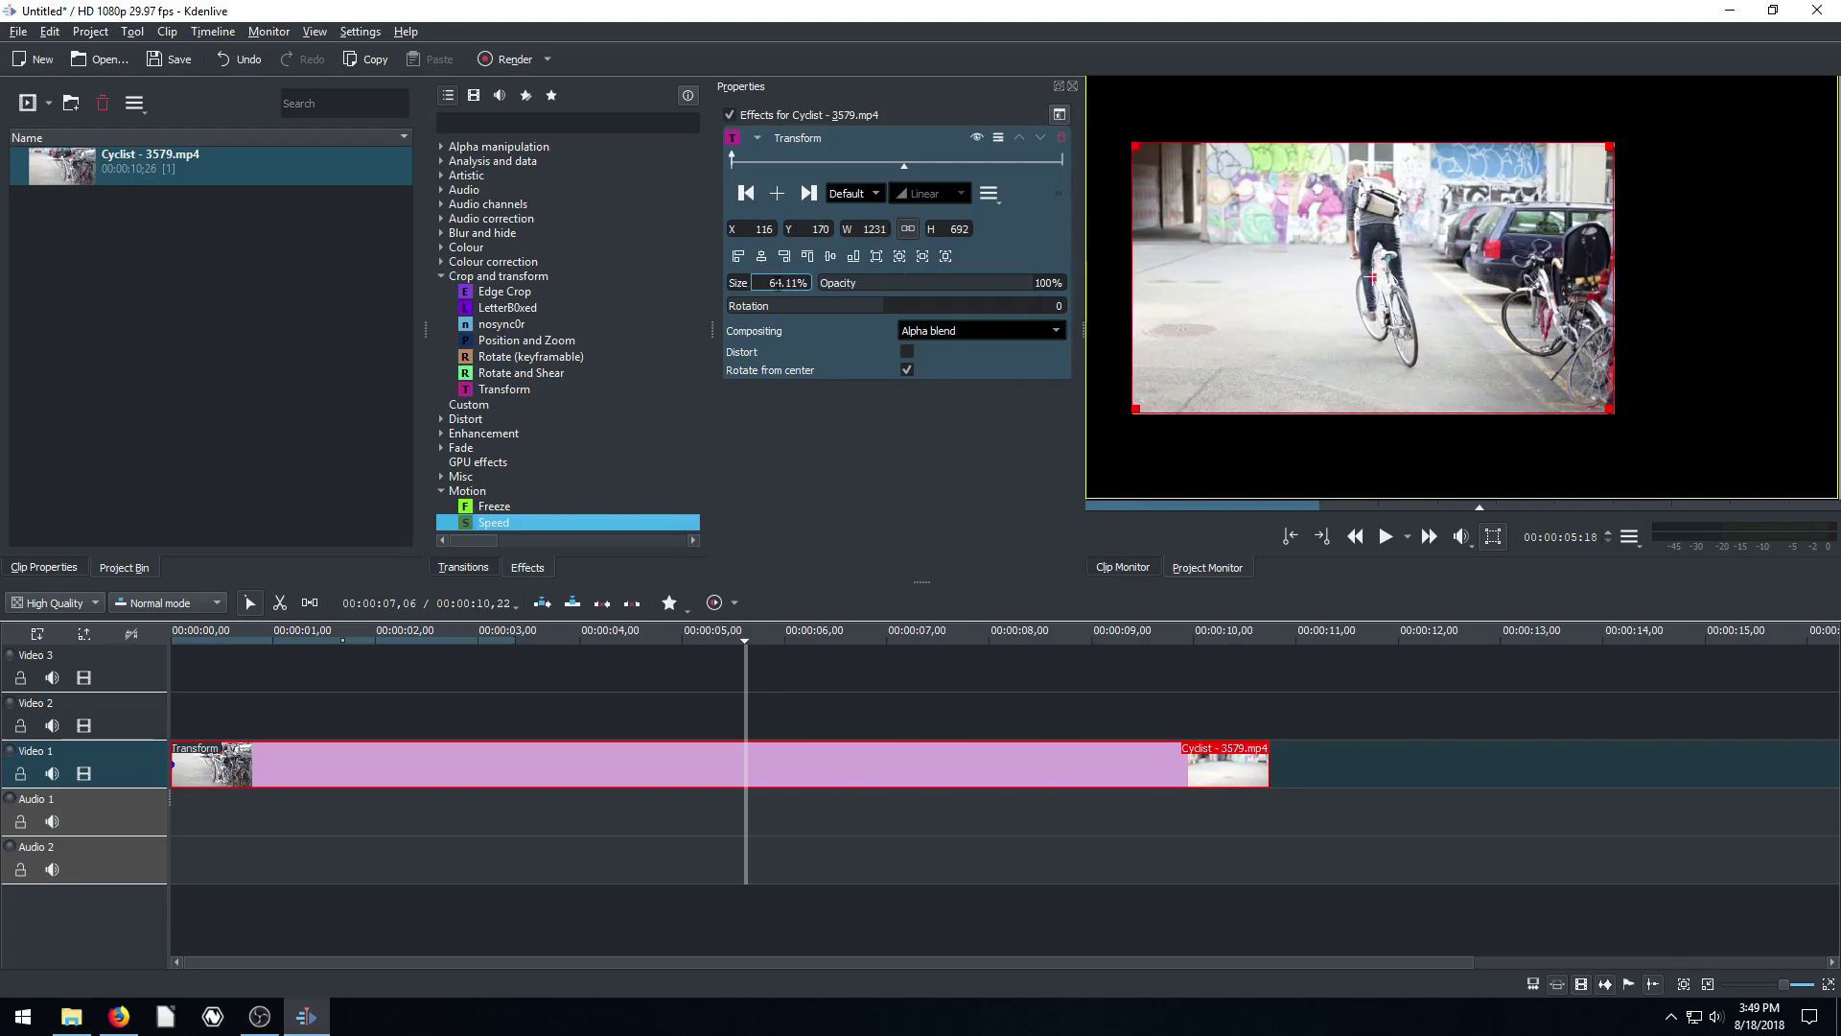
mouse_move(773, 283)
mouse_down()
mouse_move(757, 283)
mouse_move(780, 283)
mouse_up()
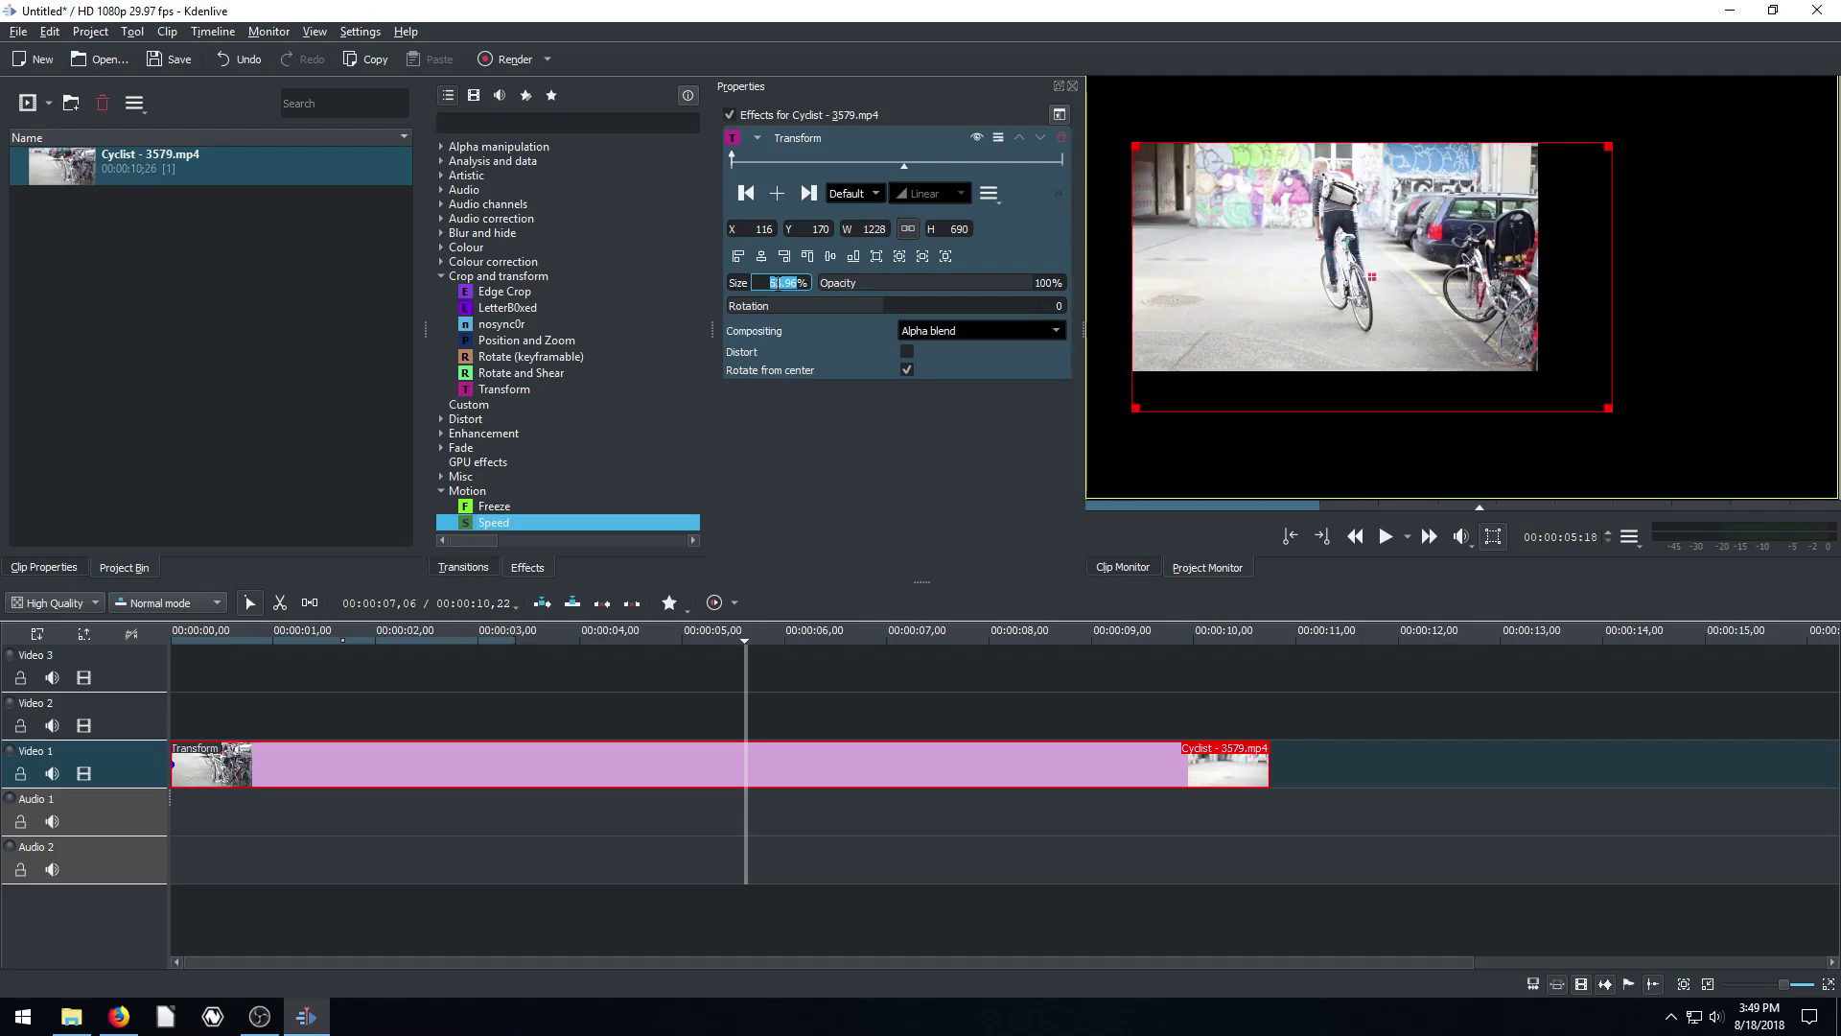
drag(1608, 146, 1584, 412)
drag(1141, 411, 1136, 414)
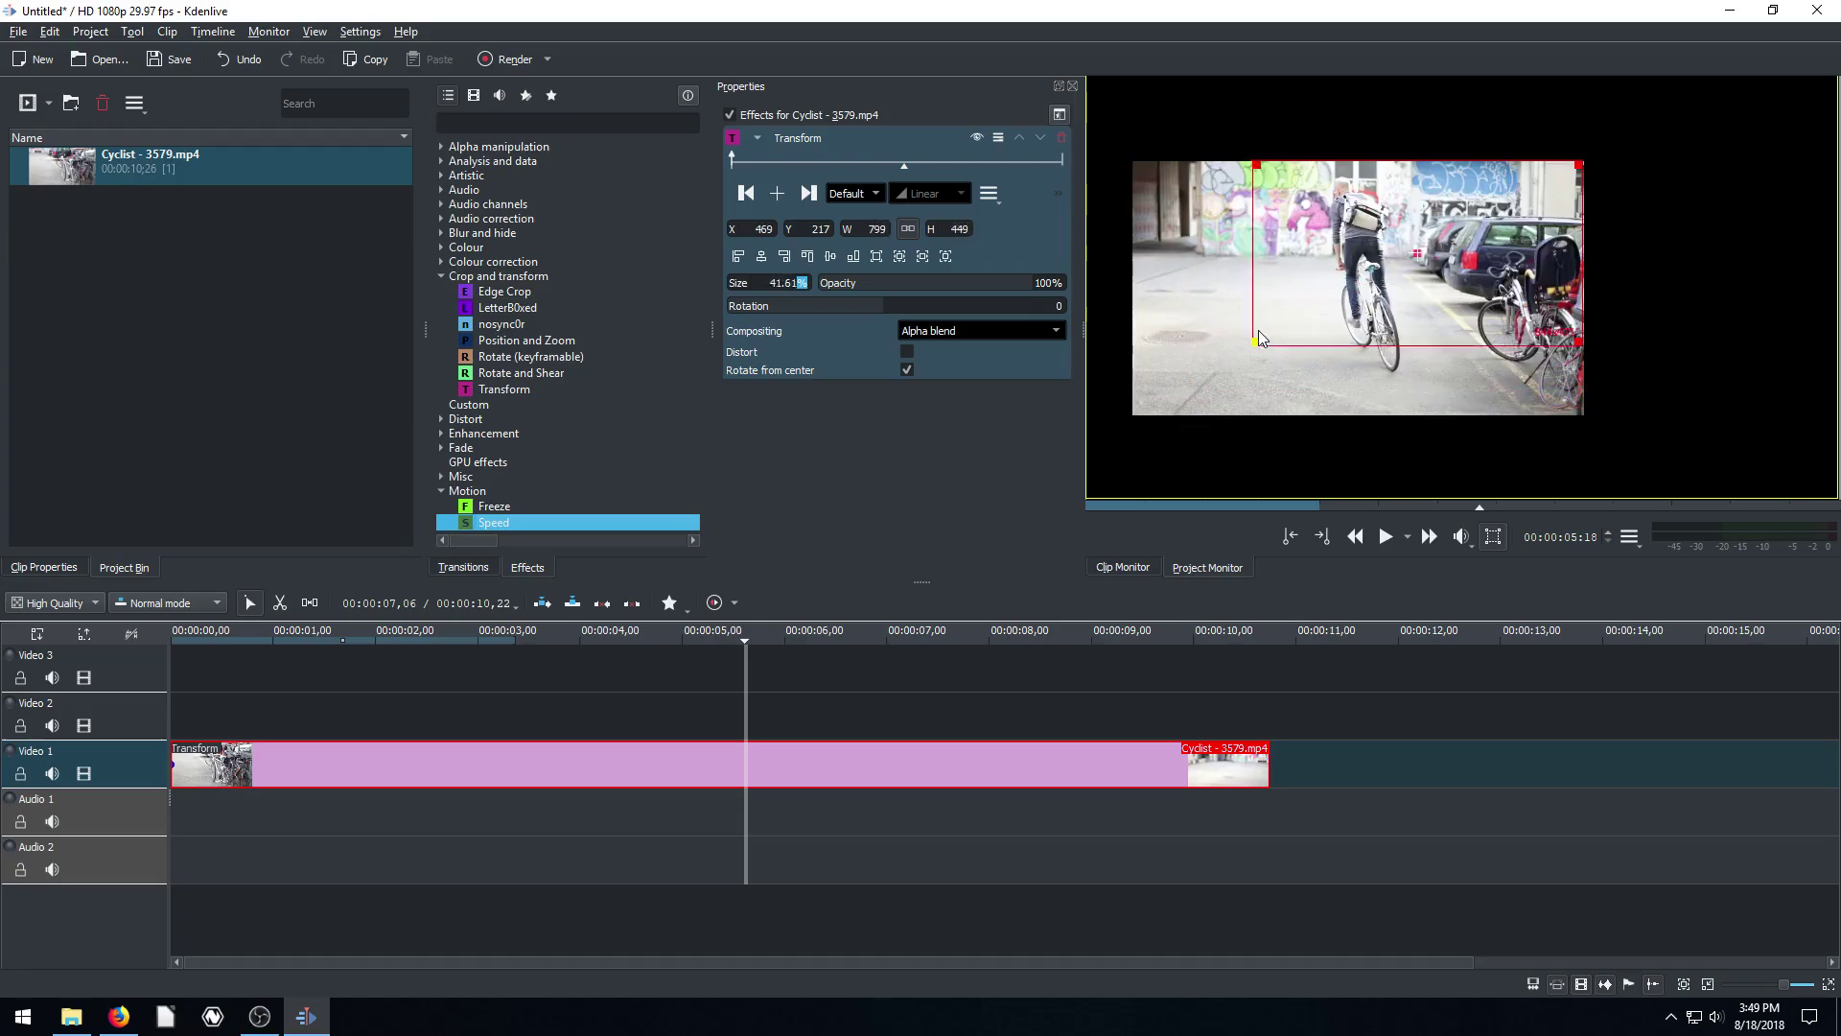
Step: Move the picture right and down, then enlarge it beyond the frame edges
drag(1353, 290, 1441, 296)
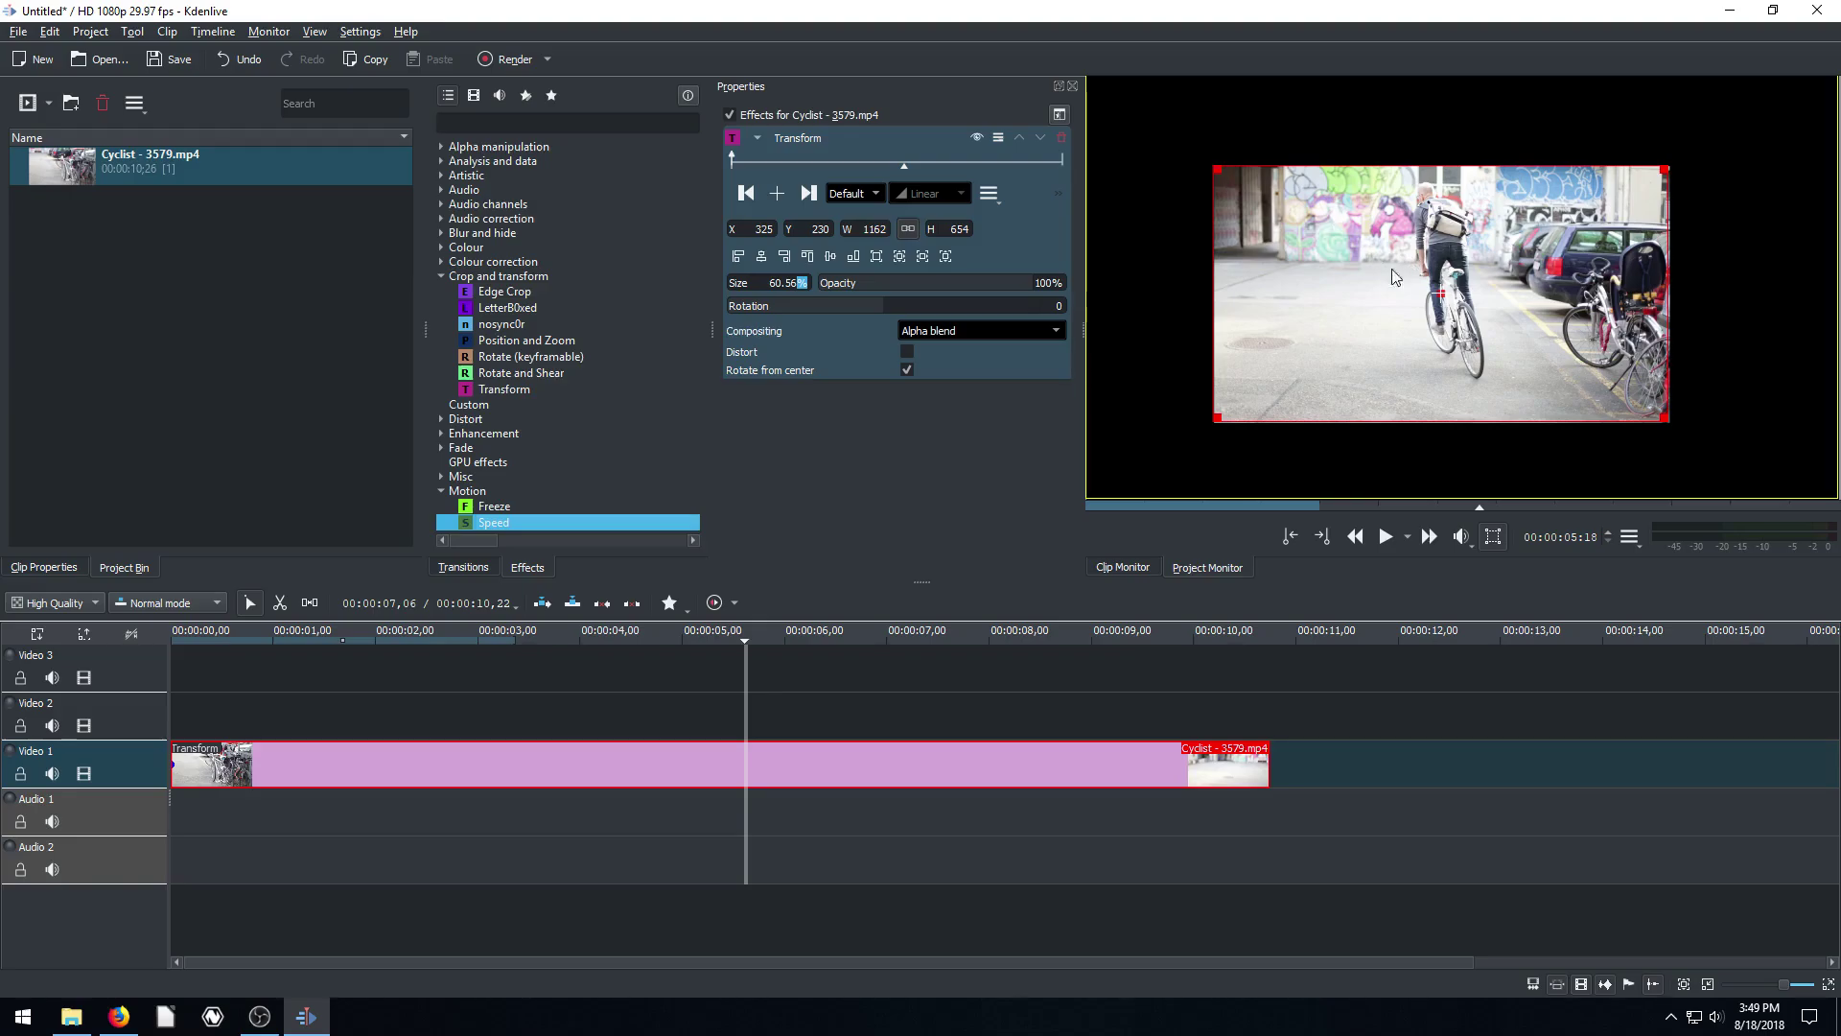
drag(1447, 294, 1473, 278)
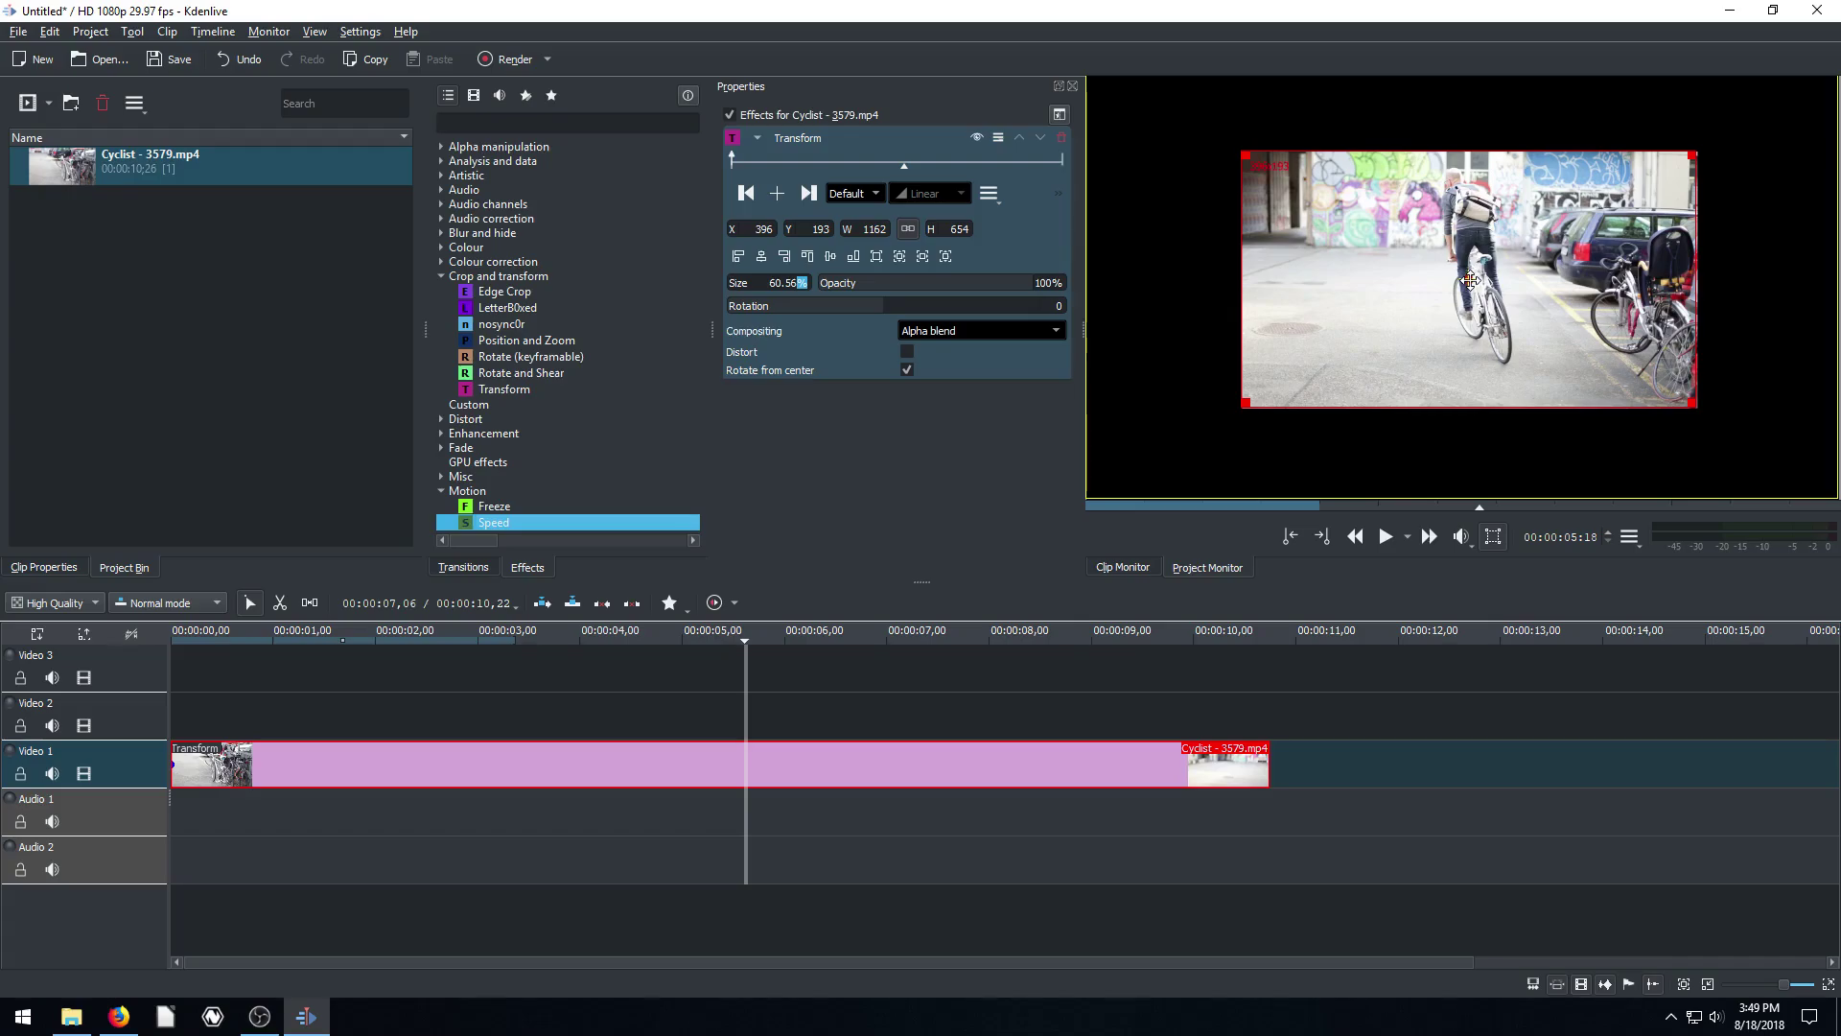
drag(1470, 280, 1539, 347)
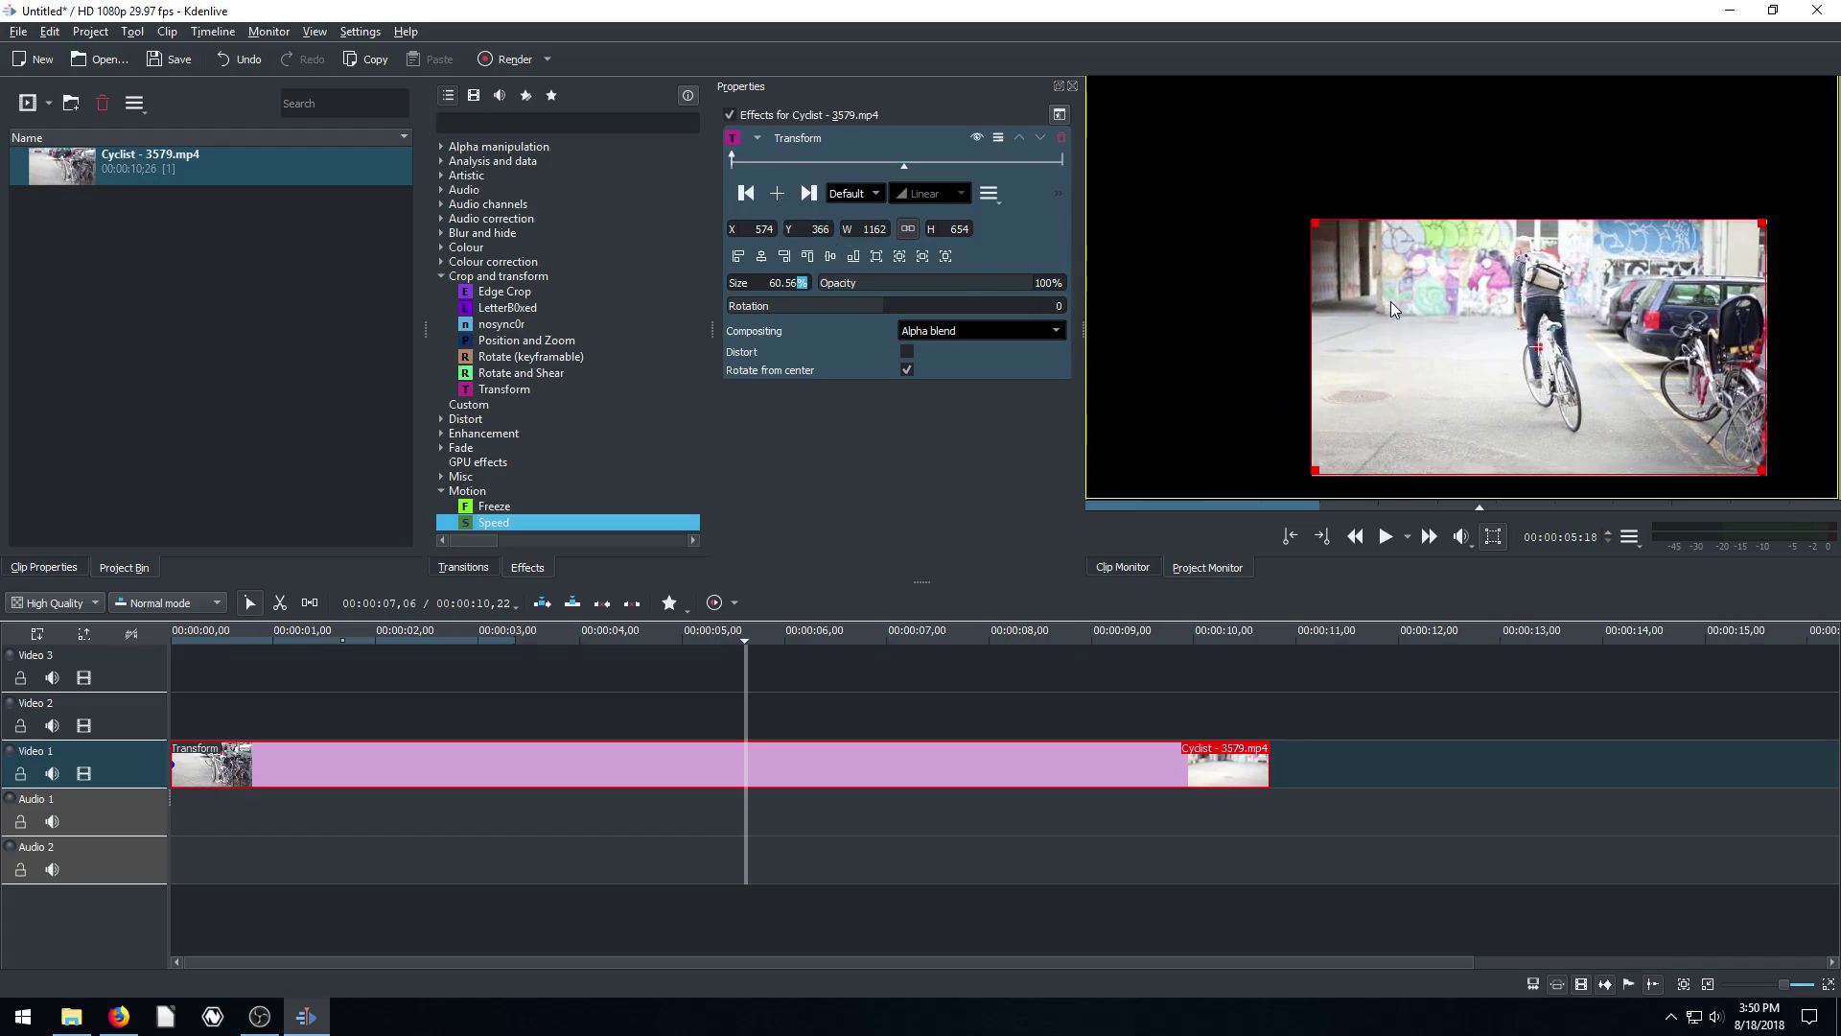
scroll(1396, 299, down, 2)
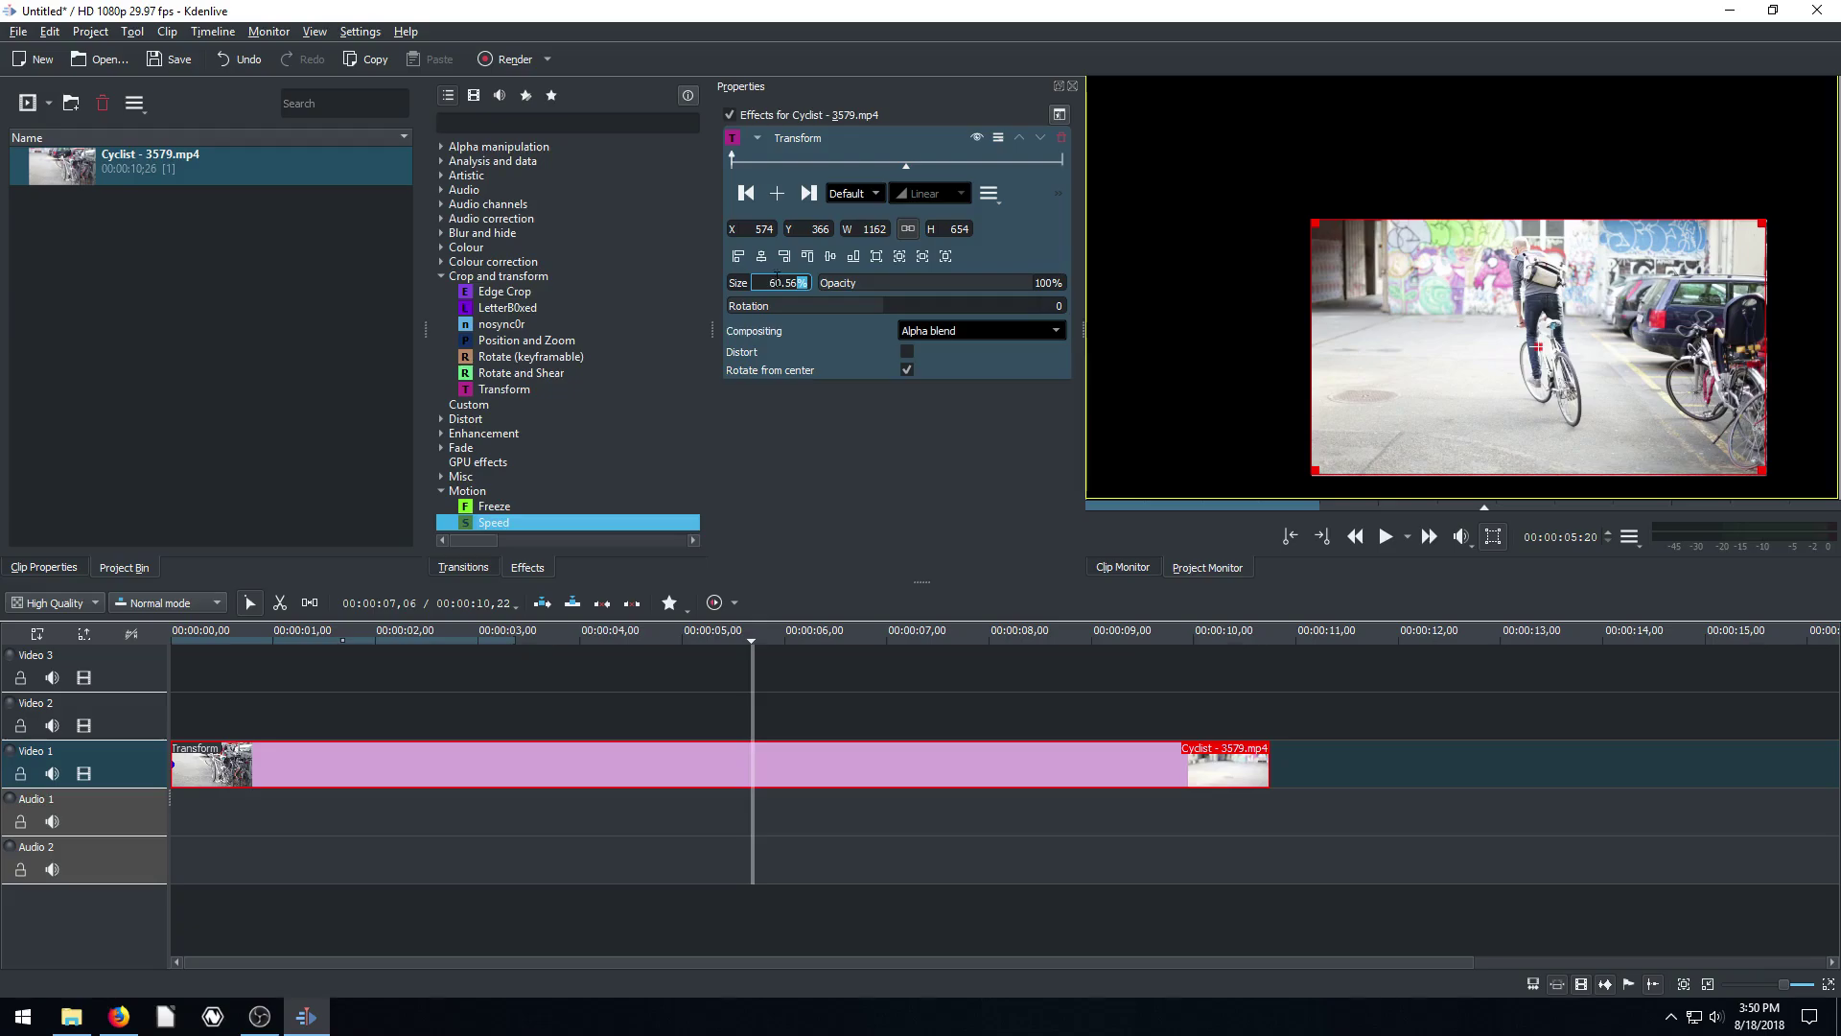
scroll(777, 282, up, 10)
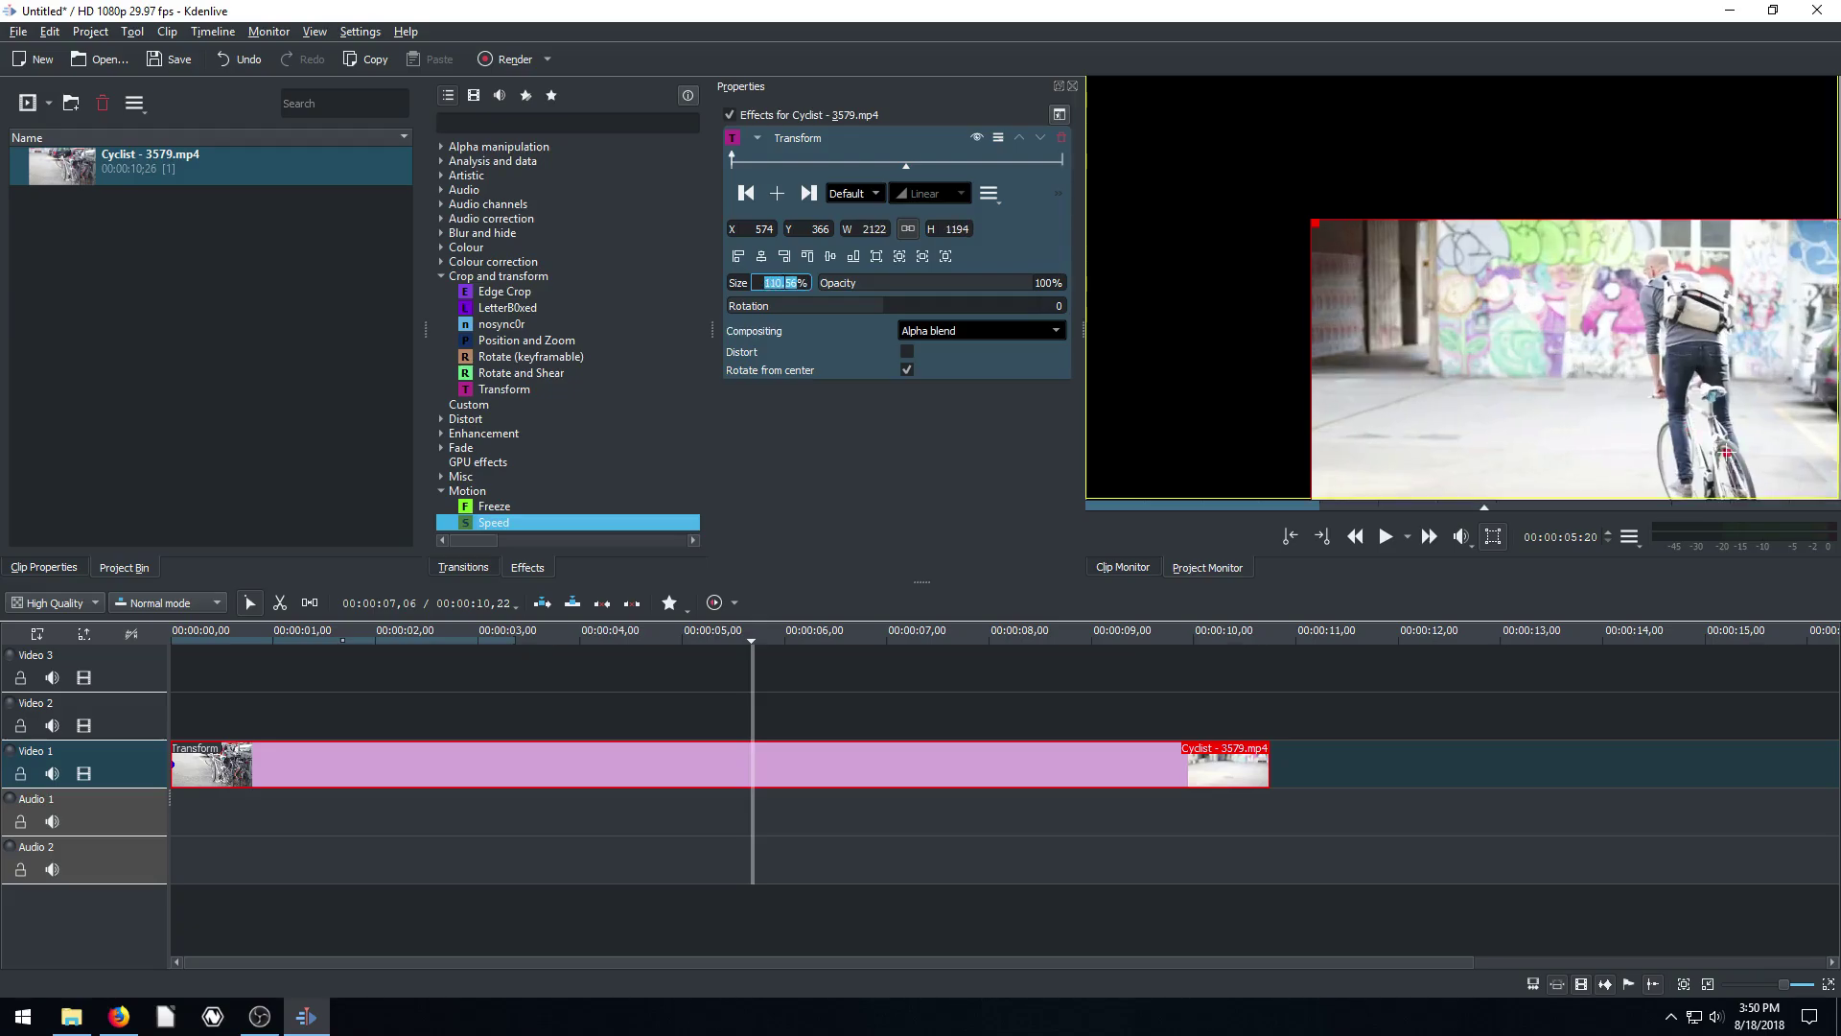
scroll(776, 282, up, 6)
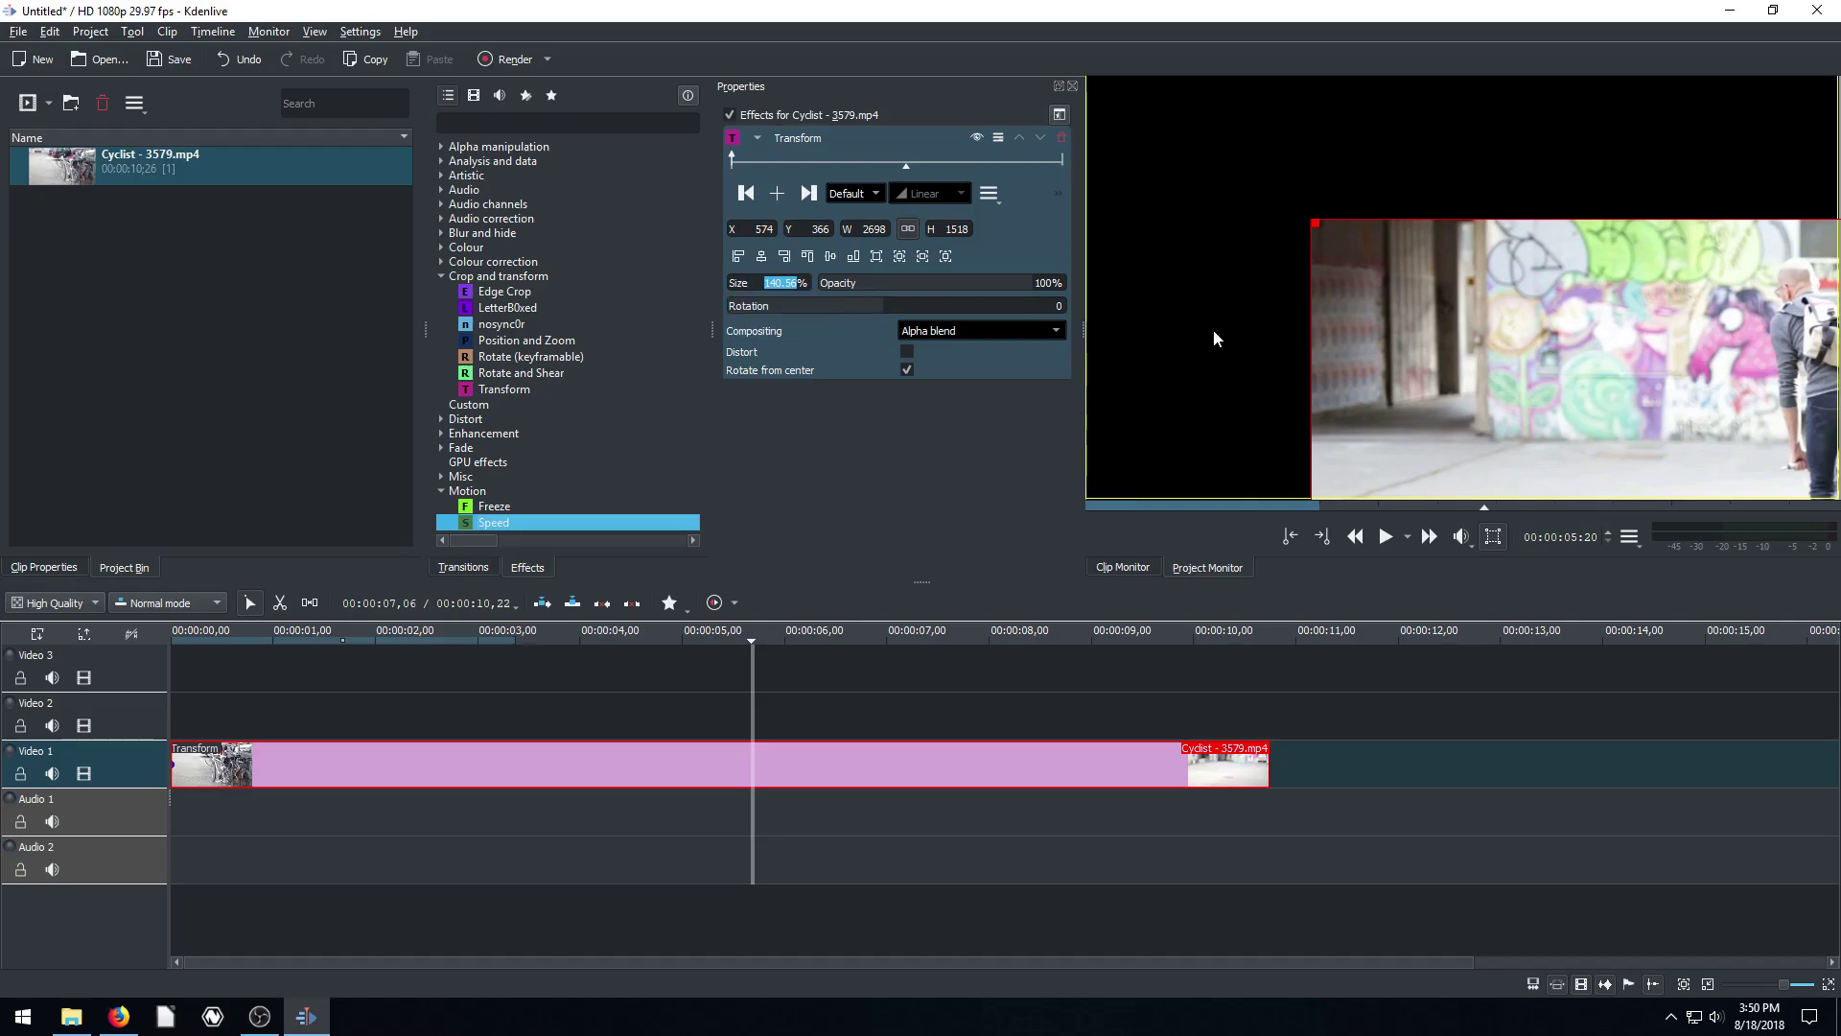
drag(1314, 223, 1051, 31)
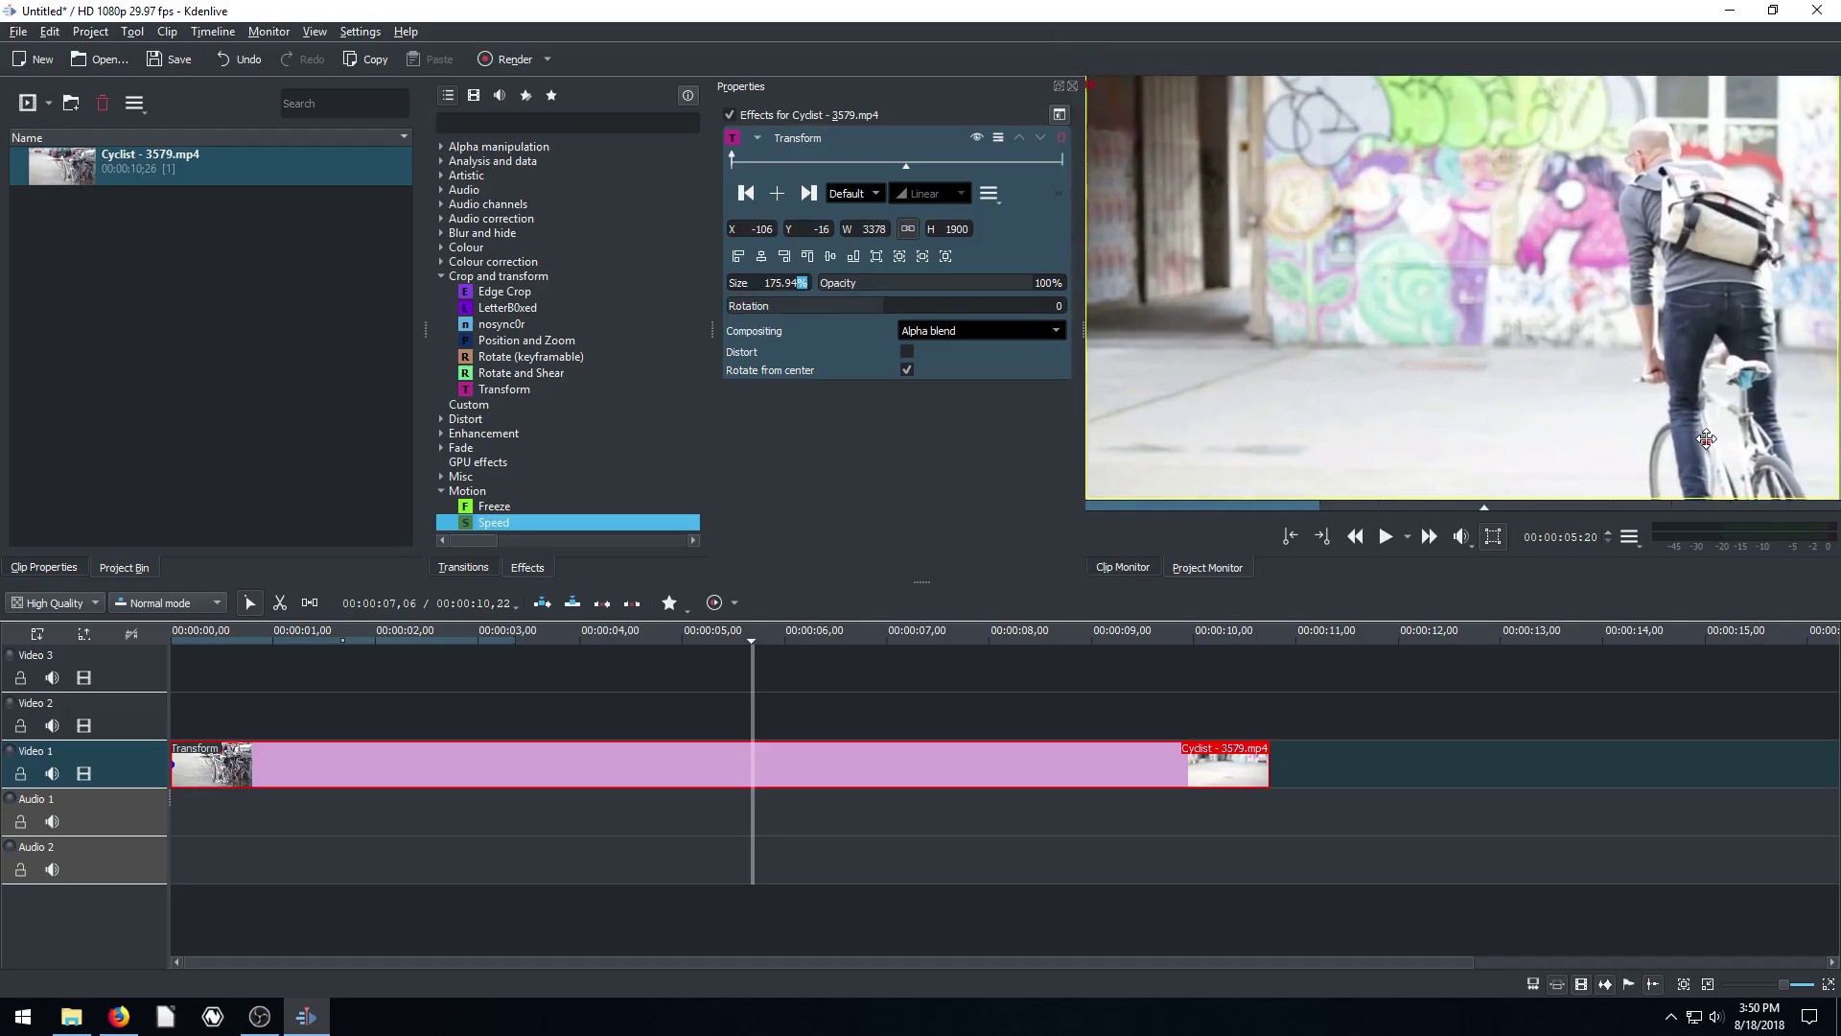
drag(1706, 438, 1607, 388)
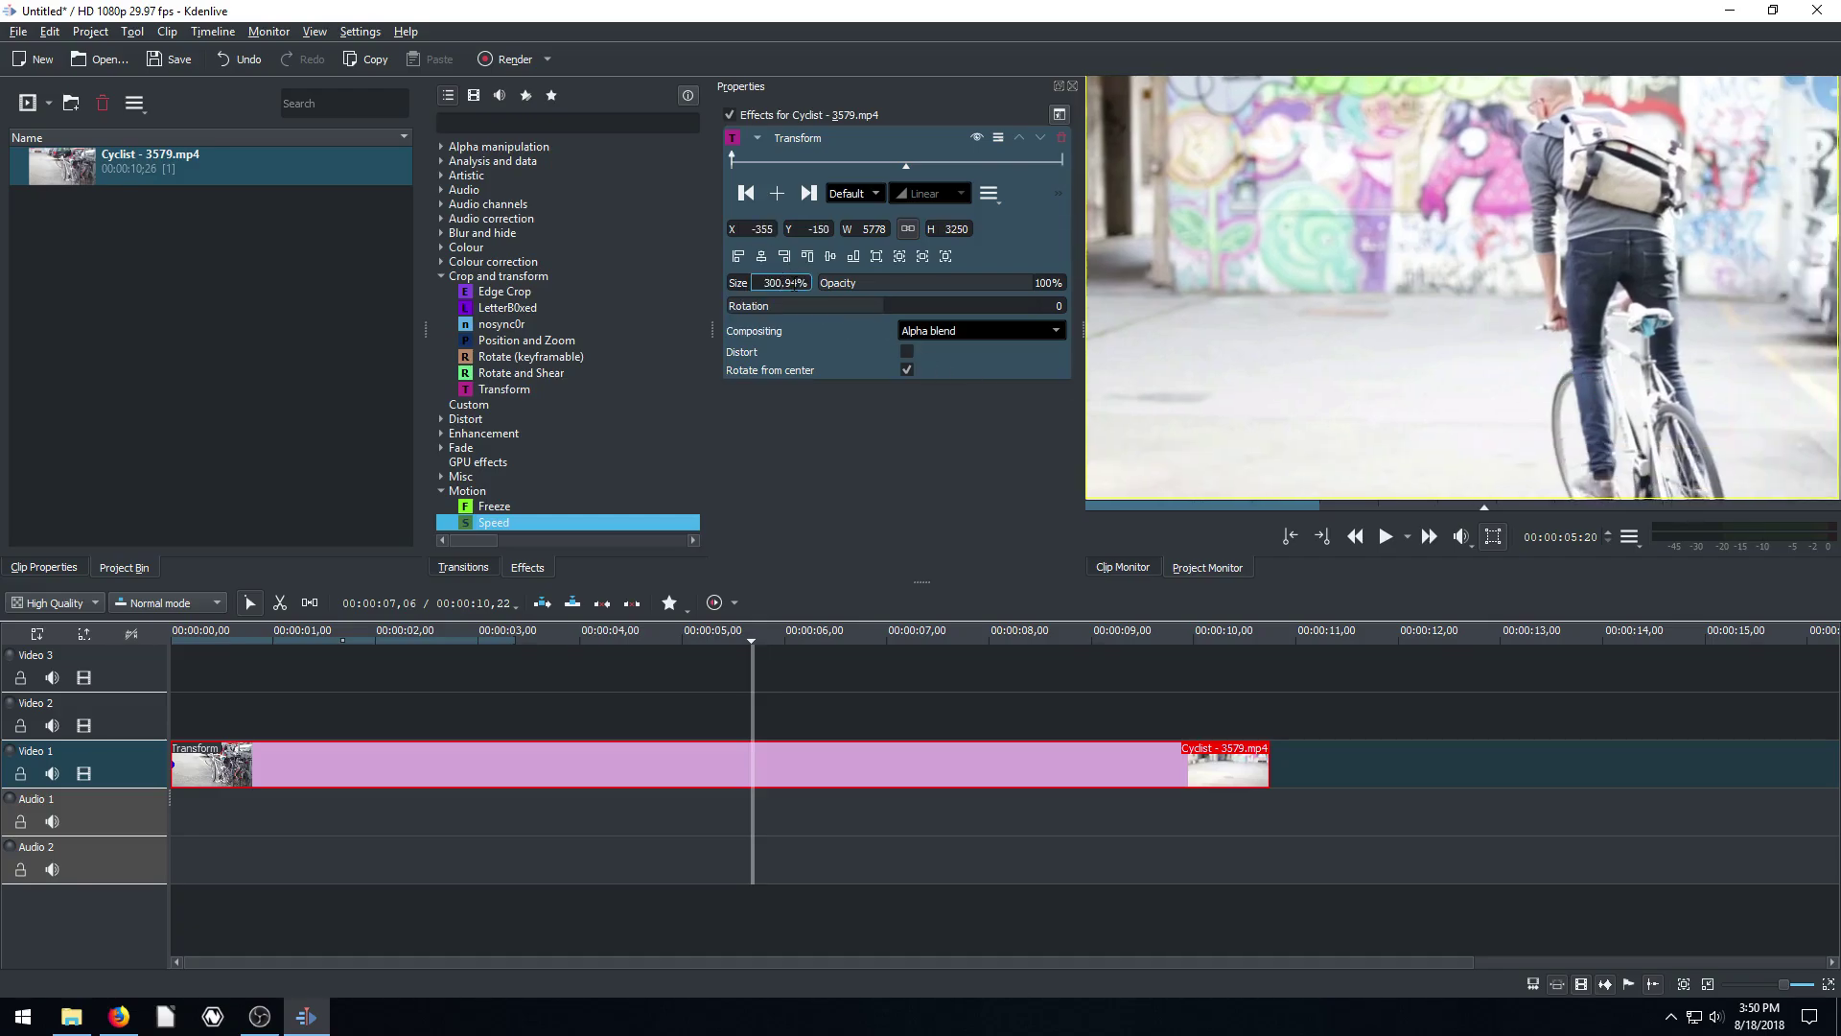
Step: Set X to 0 and Size to 200.94%, then frame the rider at X -918, Y -30
click(764, 228)
scroll(765, 228, down, 5)
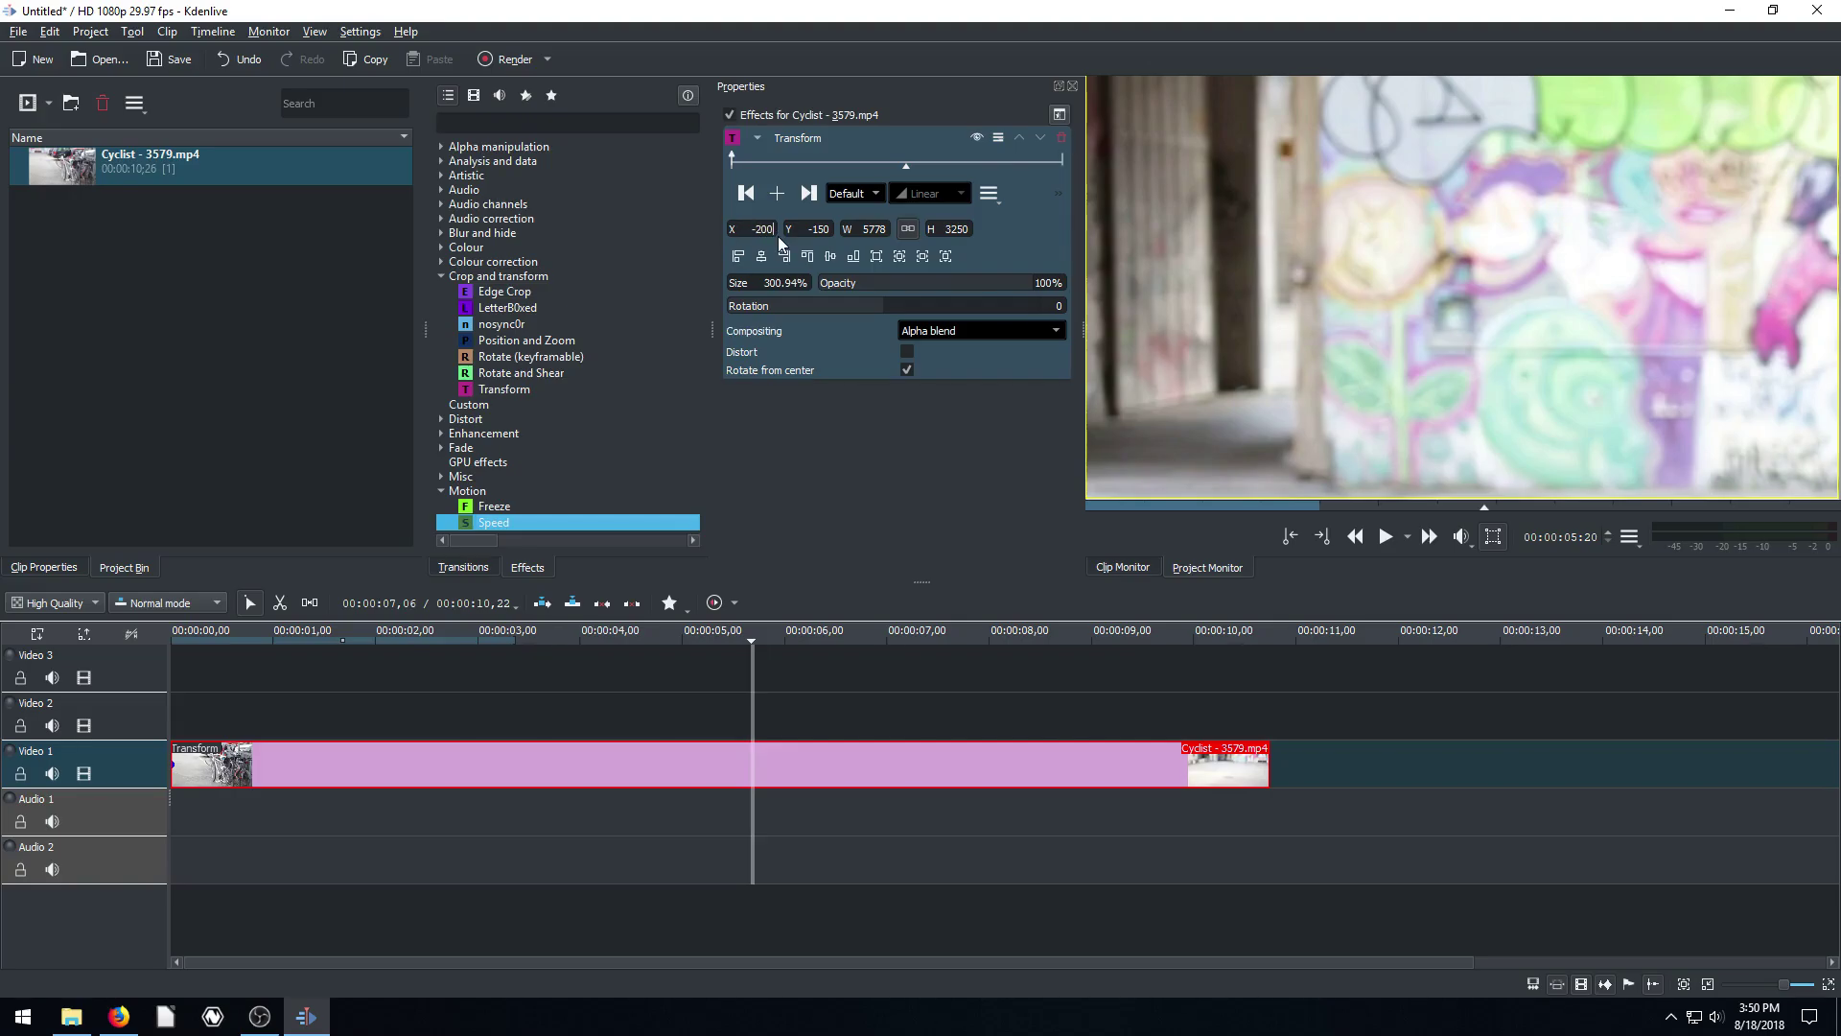
text(-200)
key(Return)
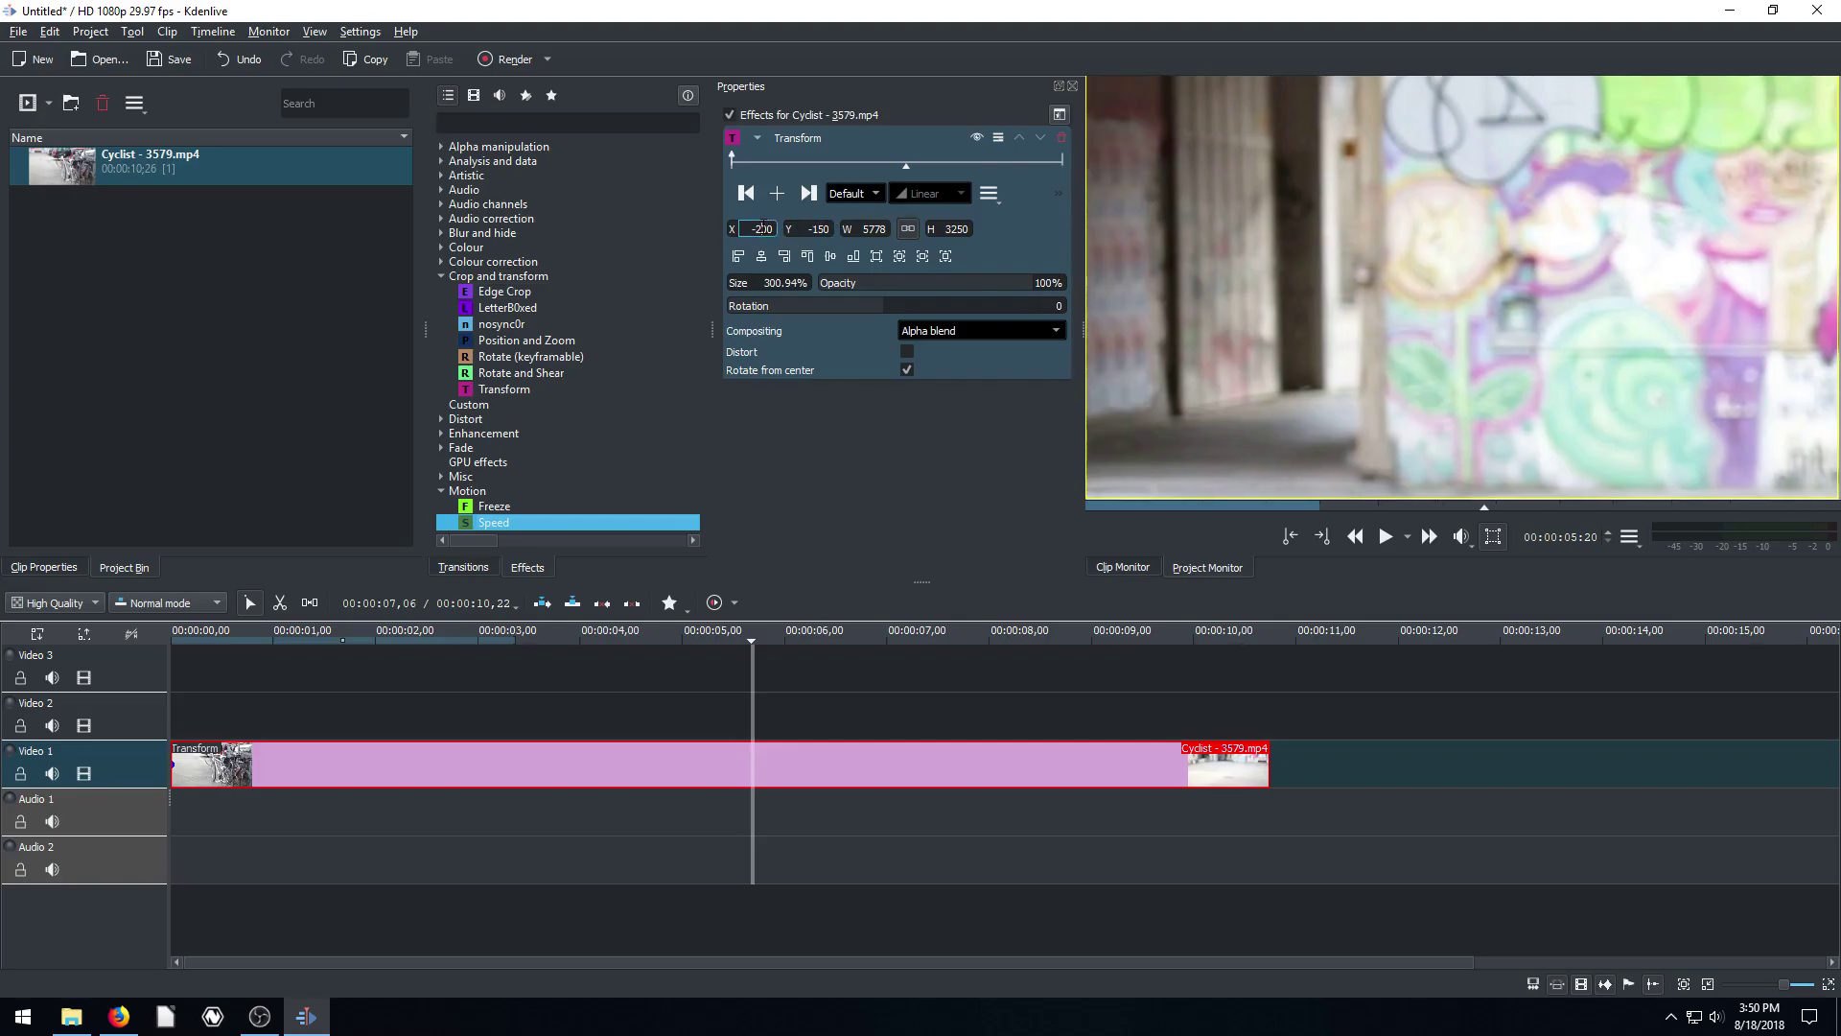
text(0)
key(Return)
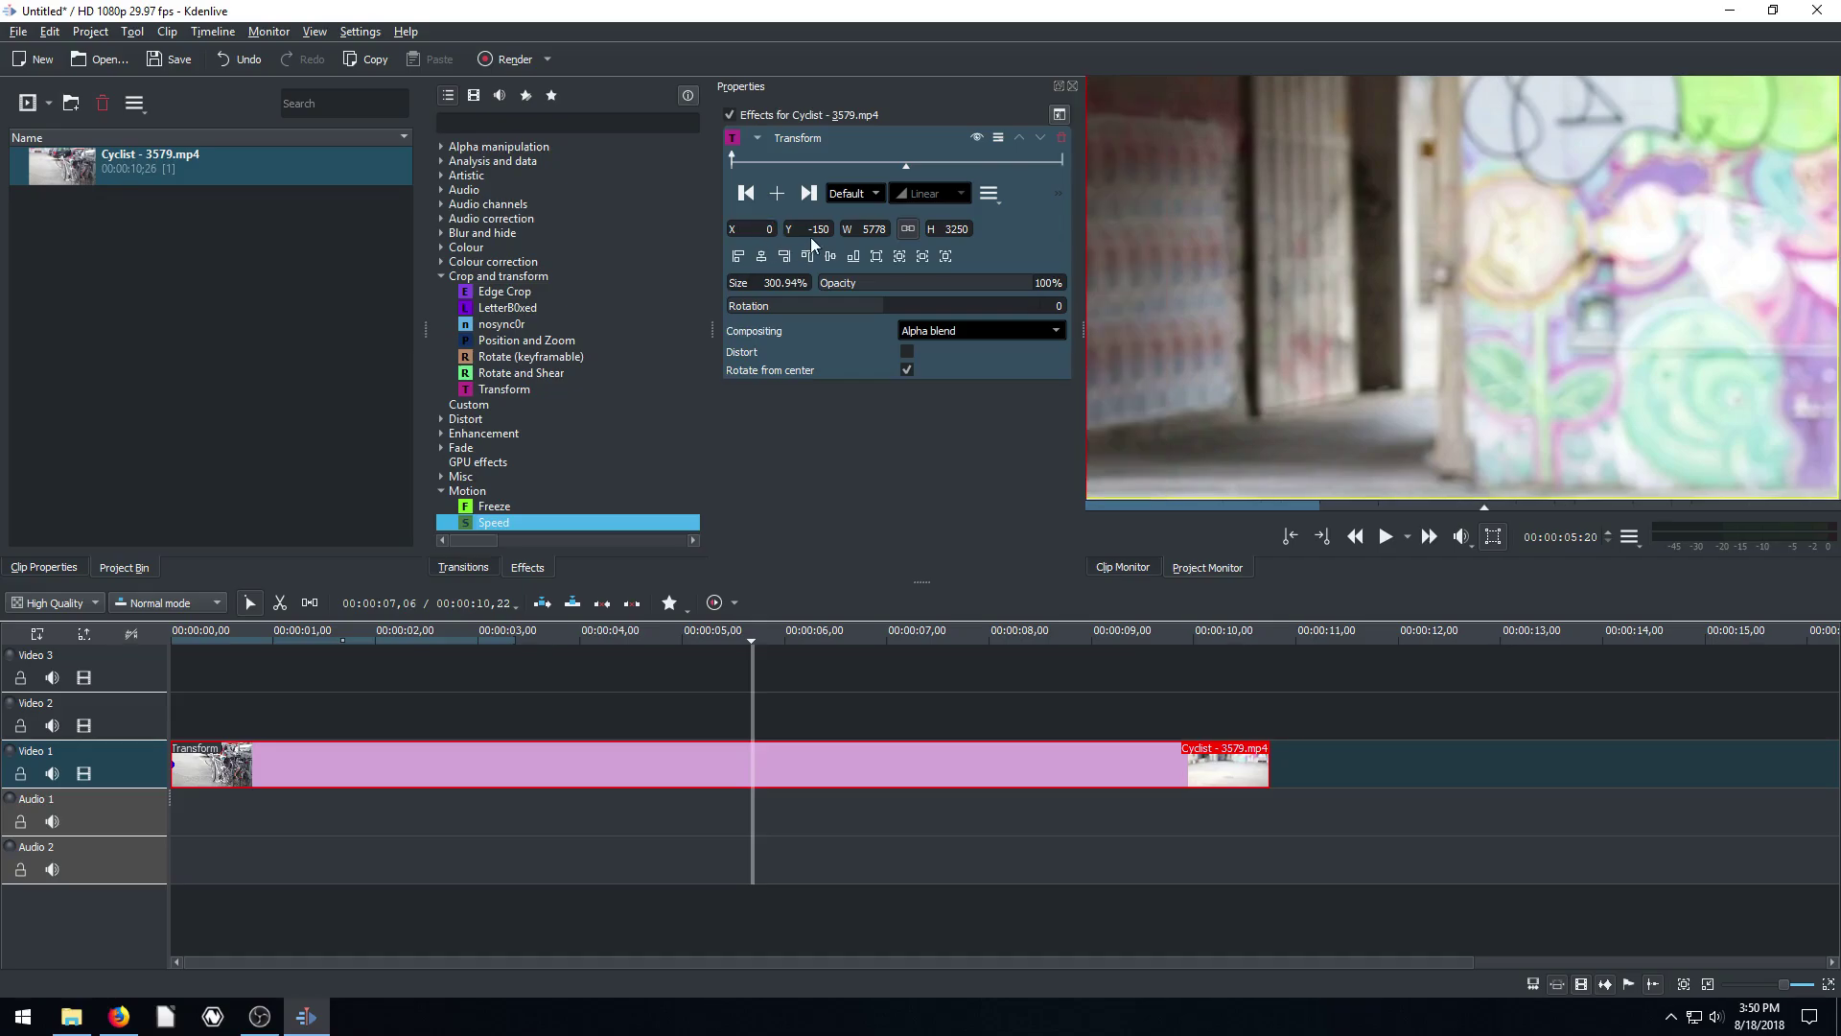
click(786, 285)
text(2)
key(Return)
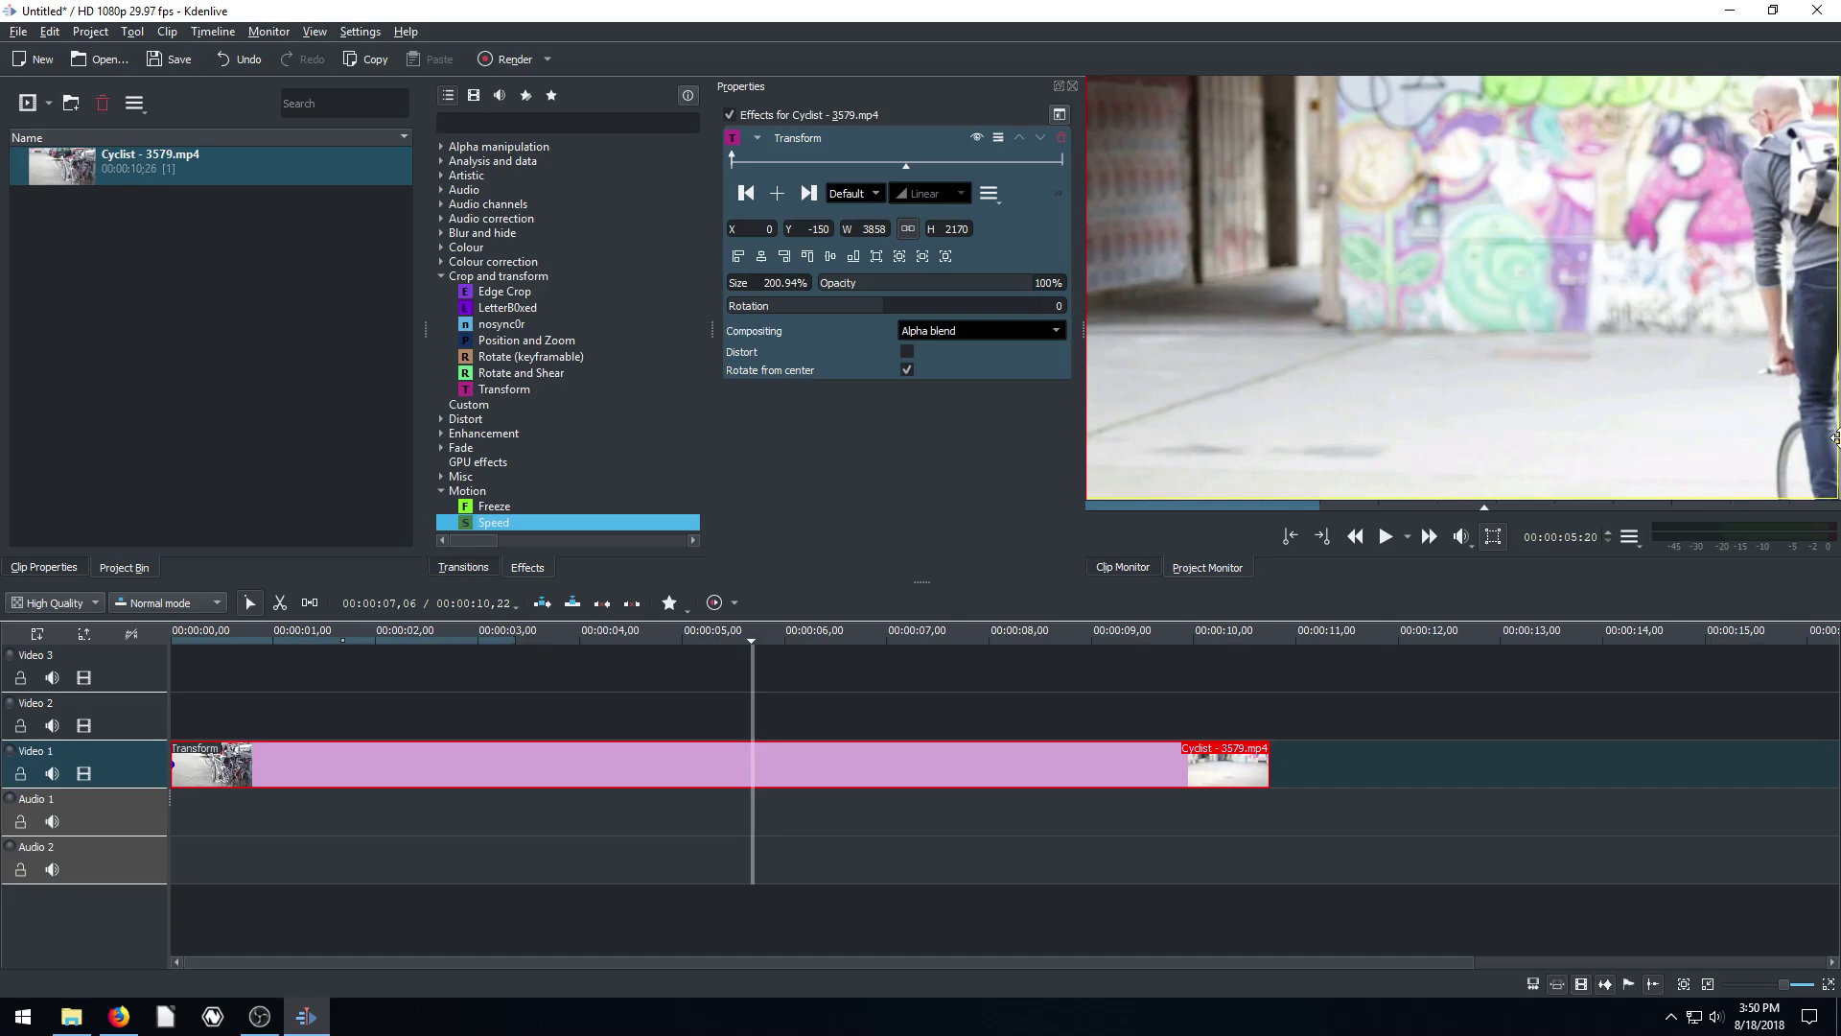
drag(1833, 437, 1480, 491)
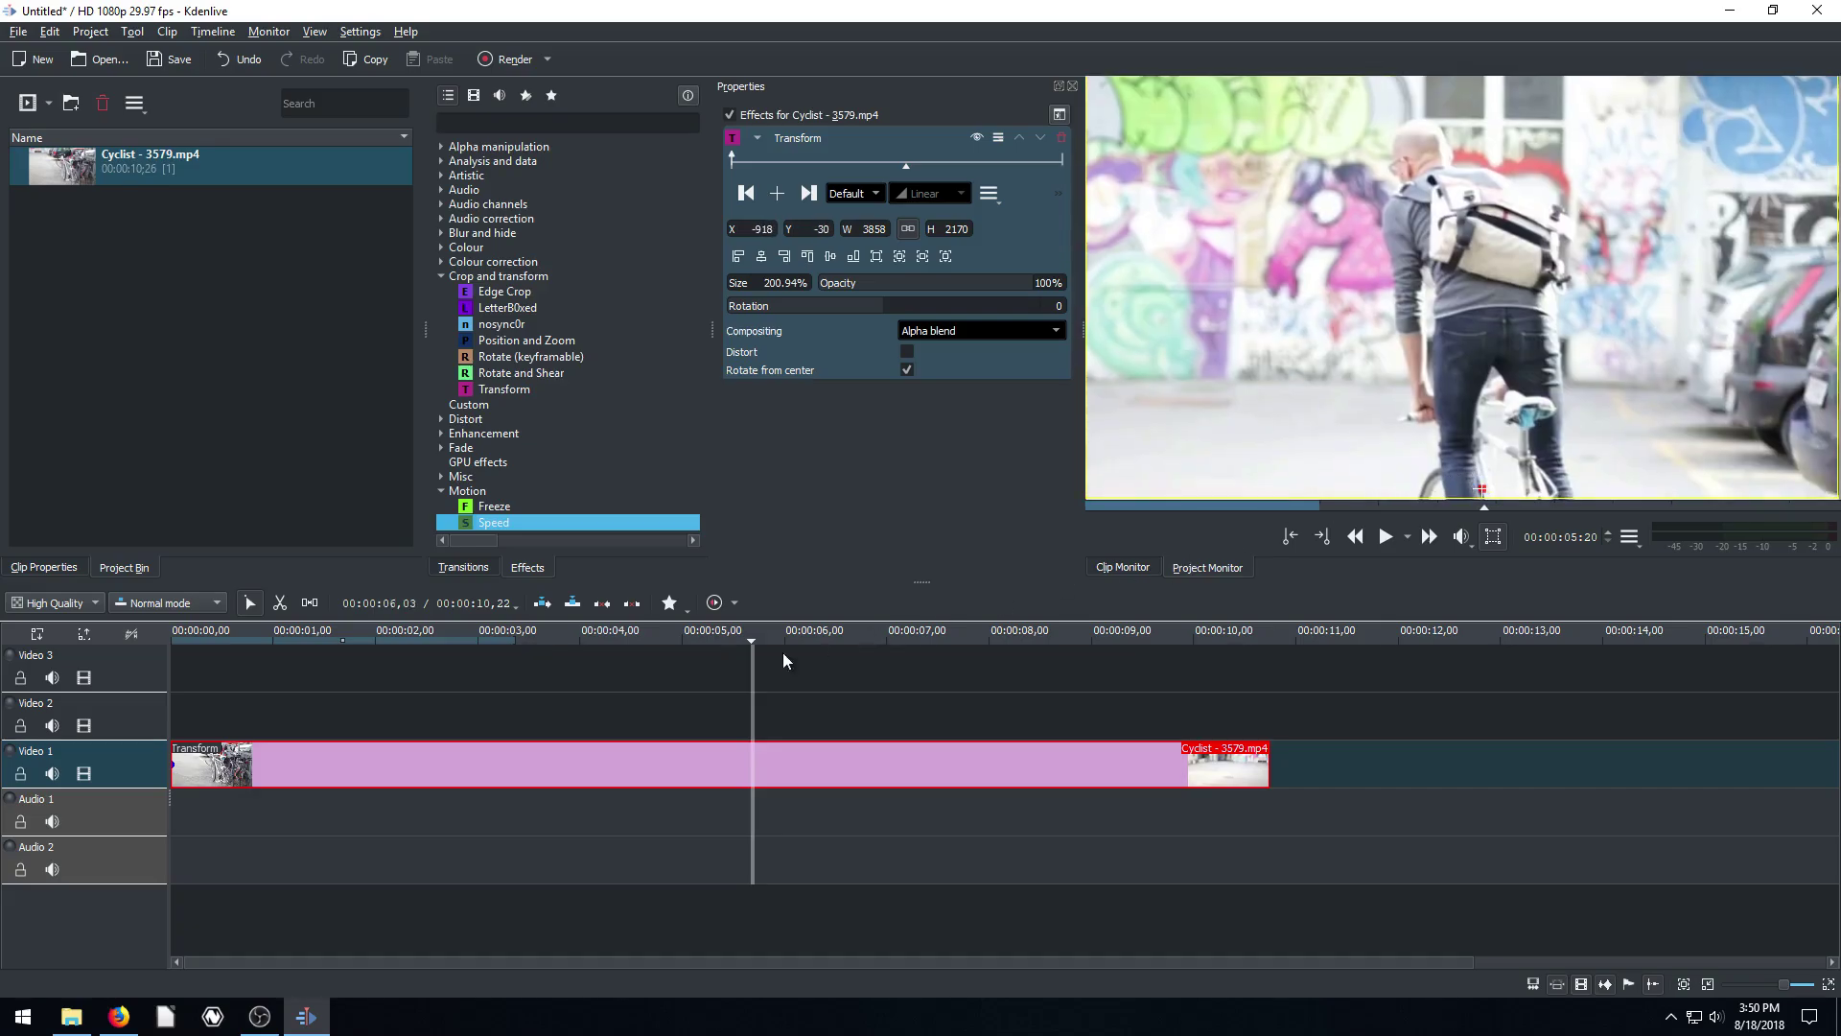
click(260, 641)
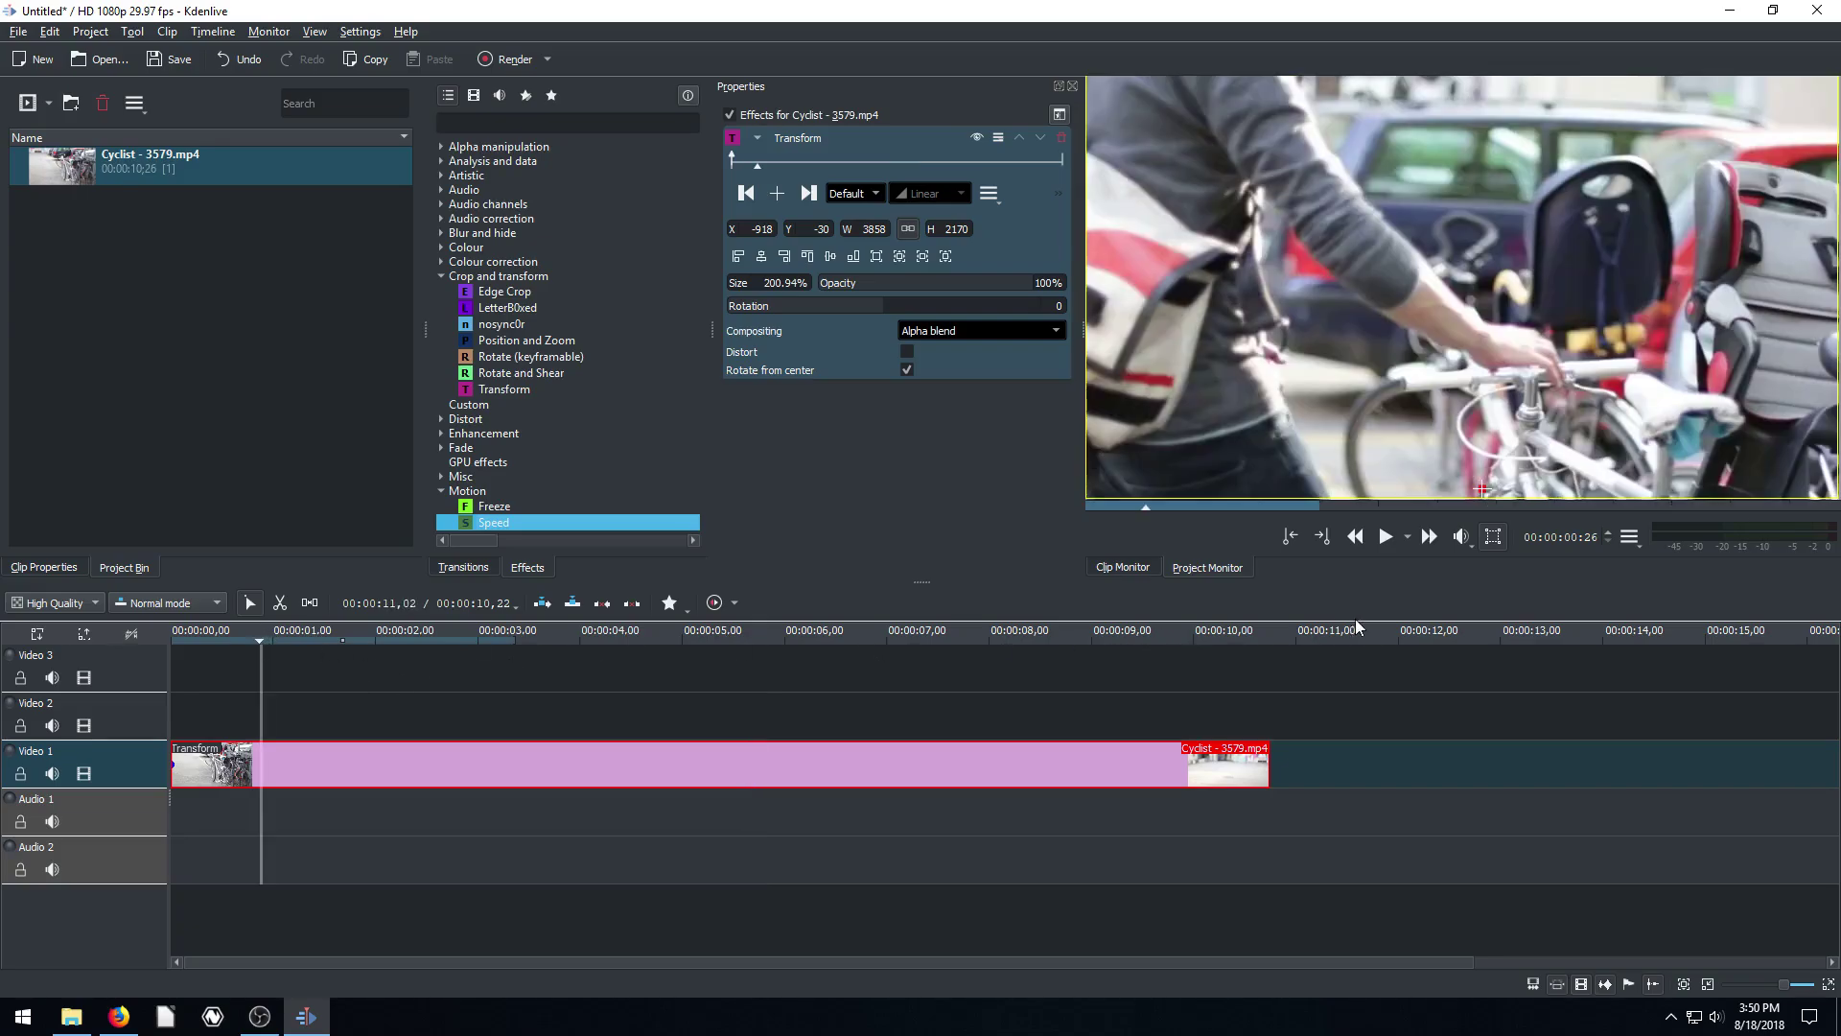
click(1386, 536)
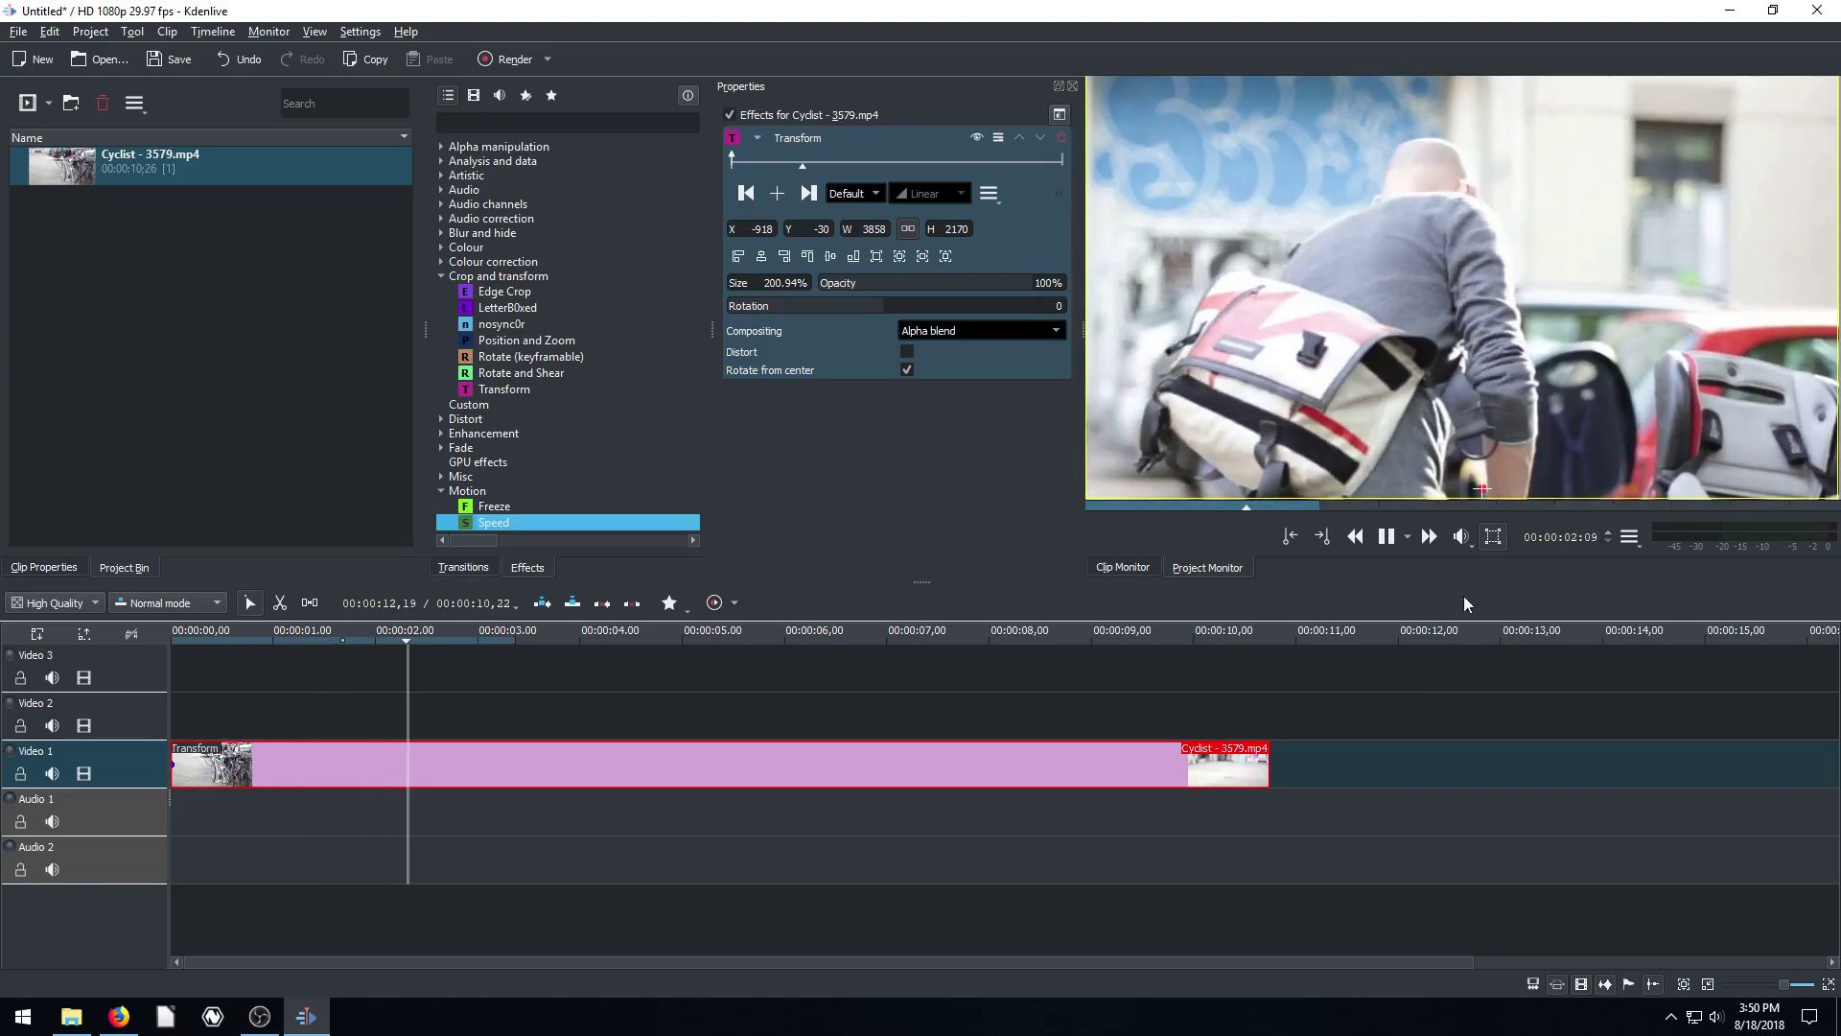
click(1415, 397)
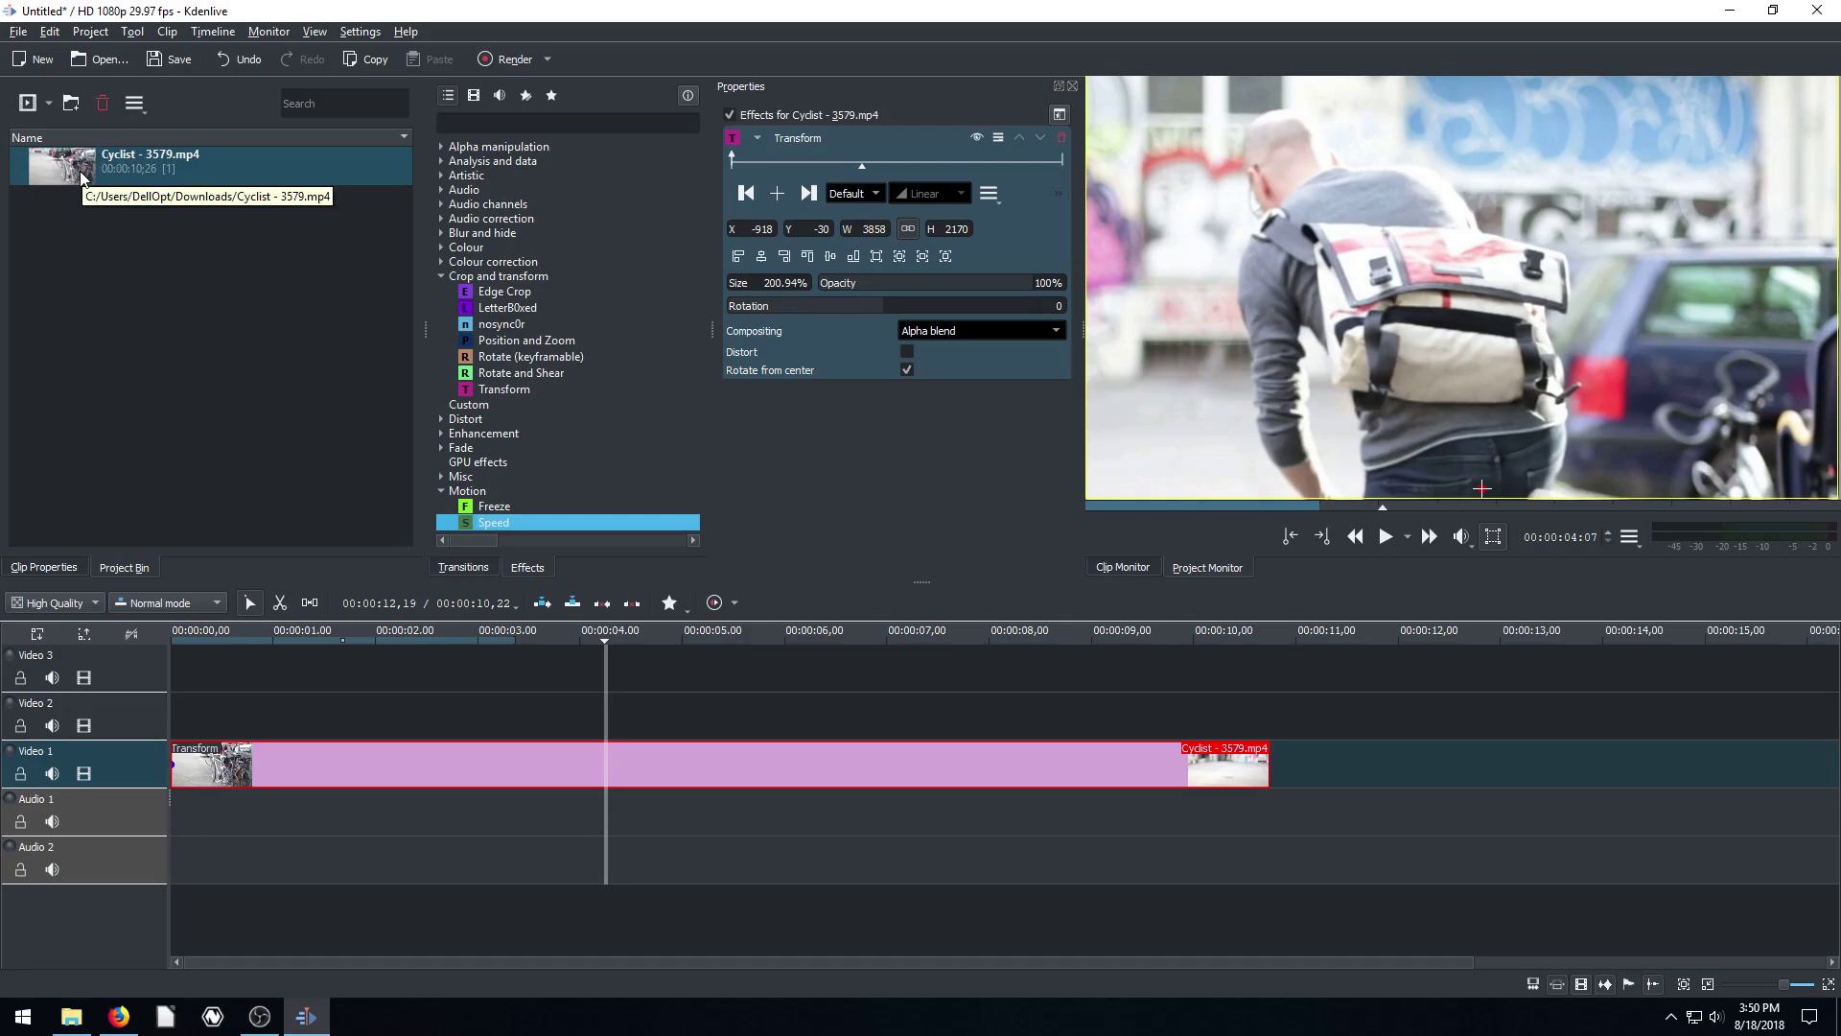
click(1110, 566)
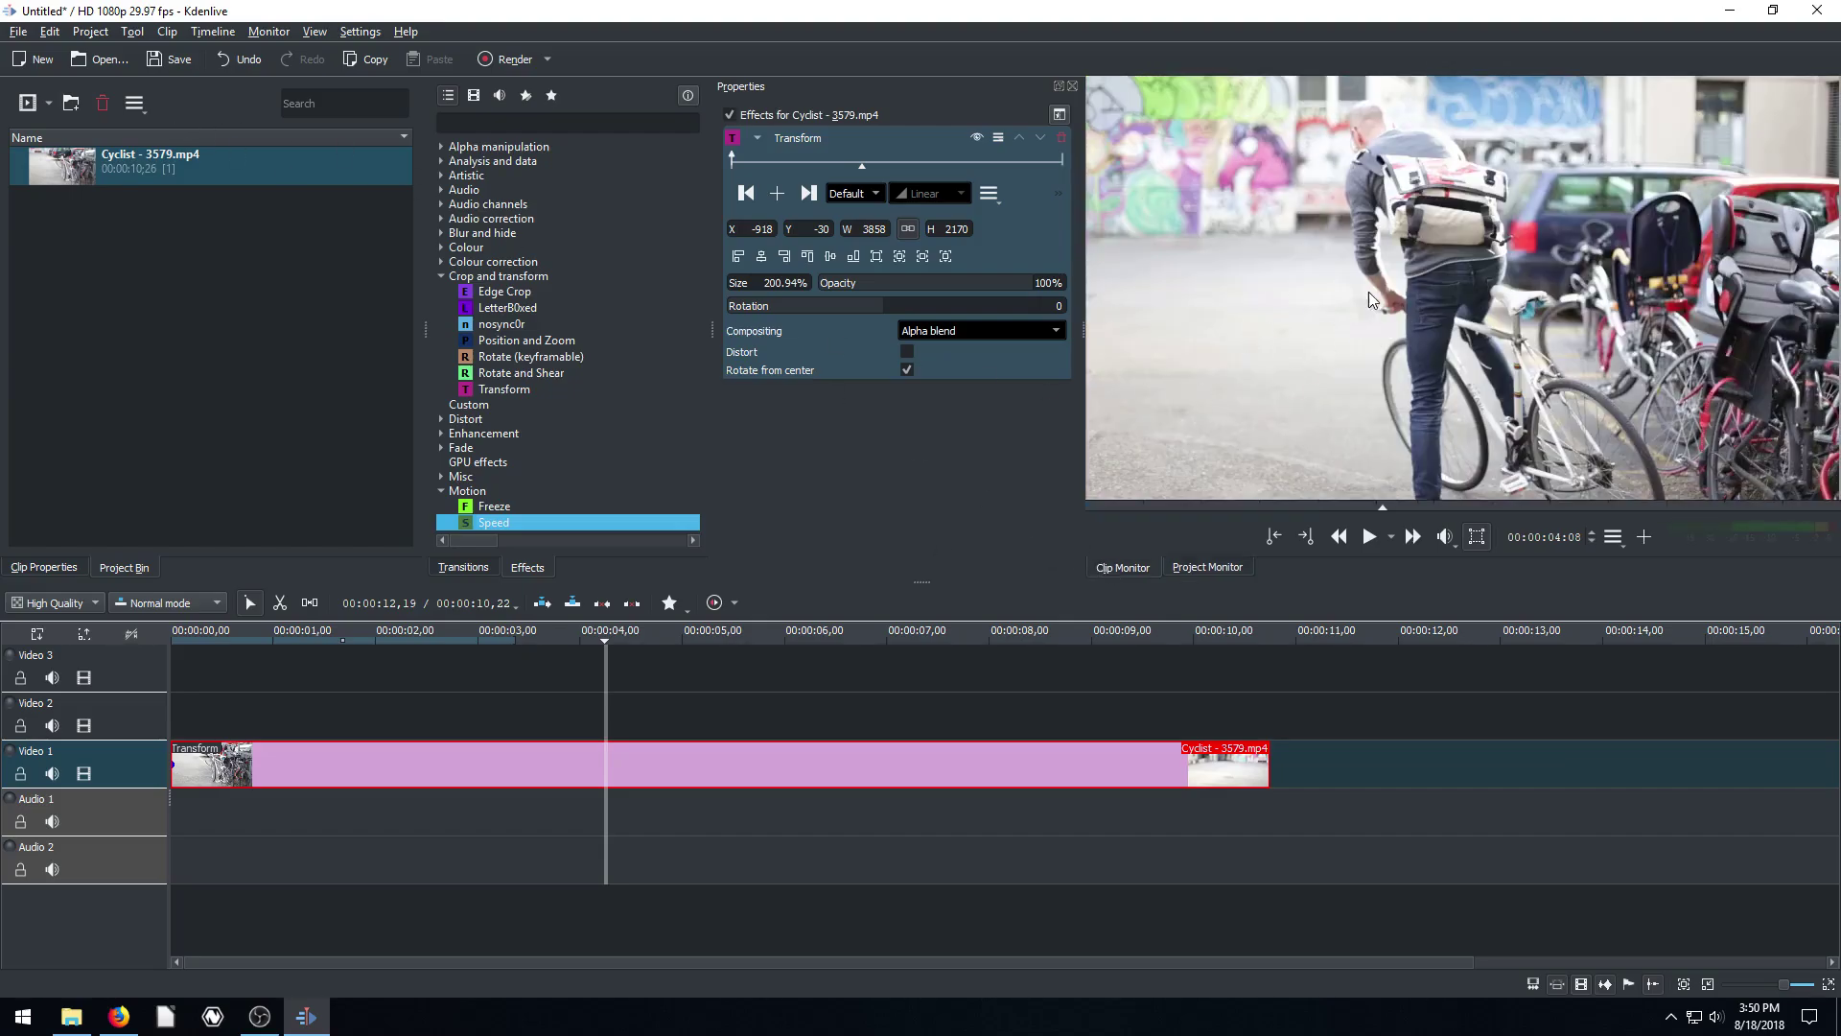
click(1210, 566)
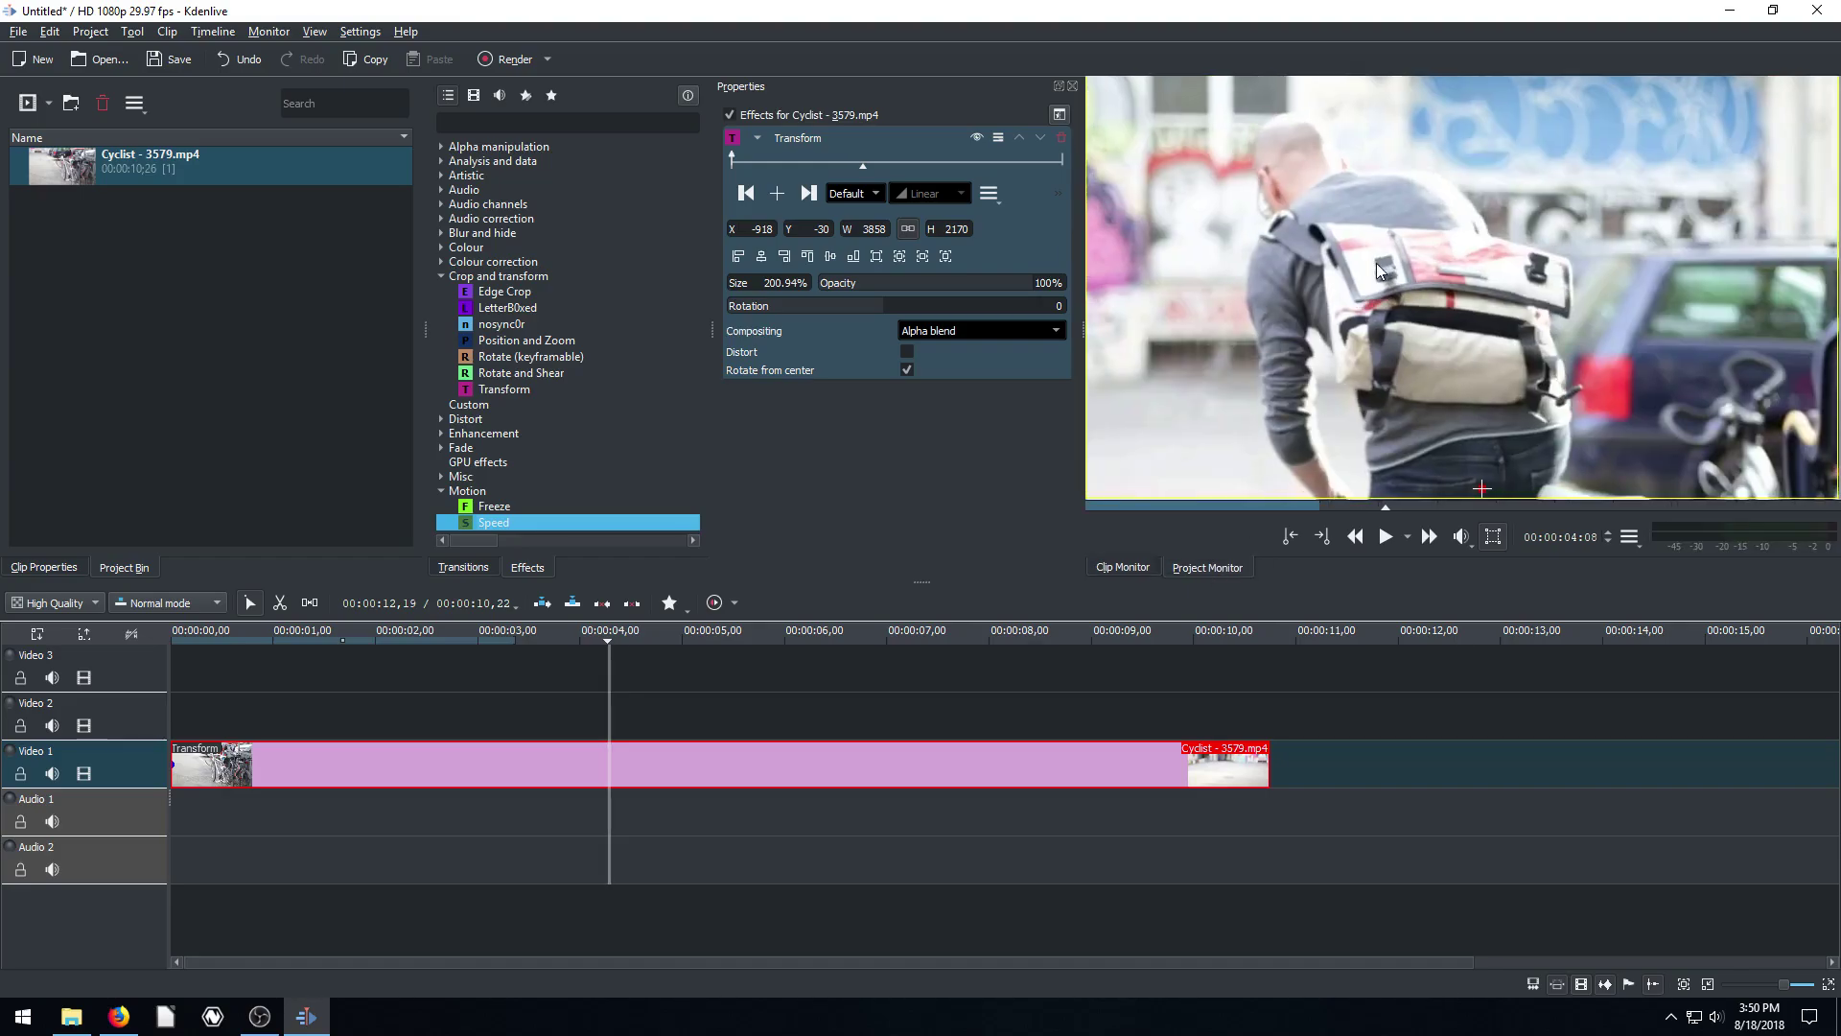
click(1113, 566)
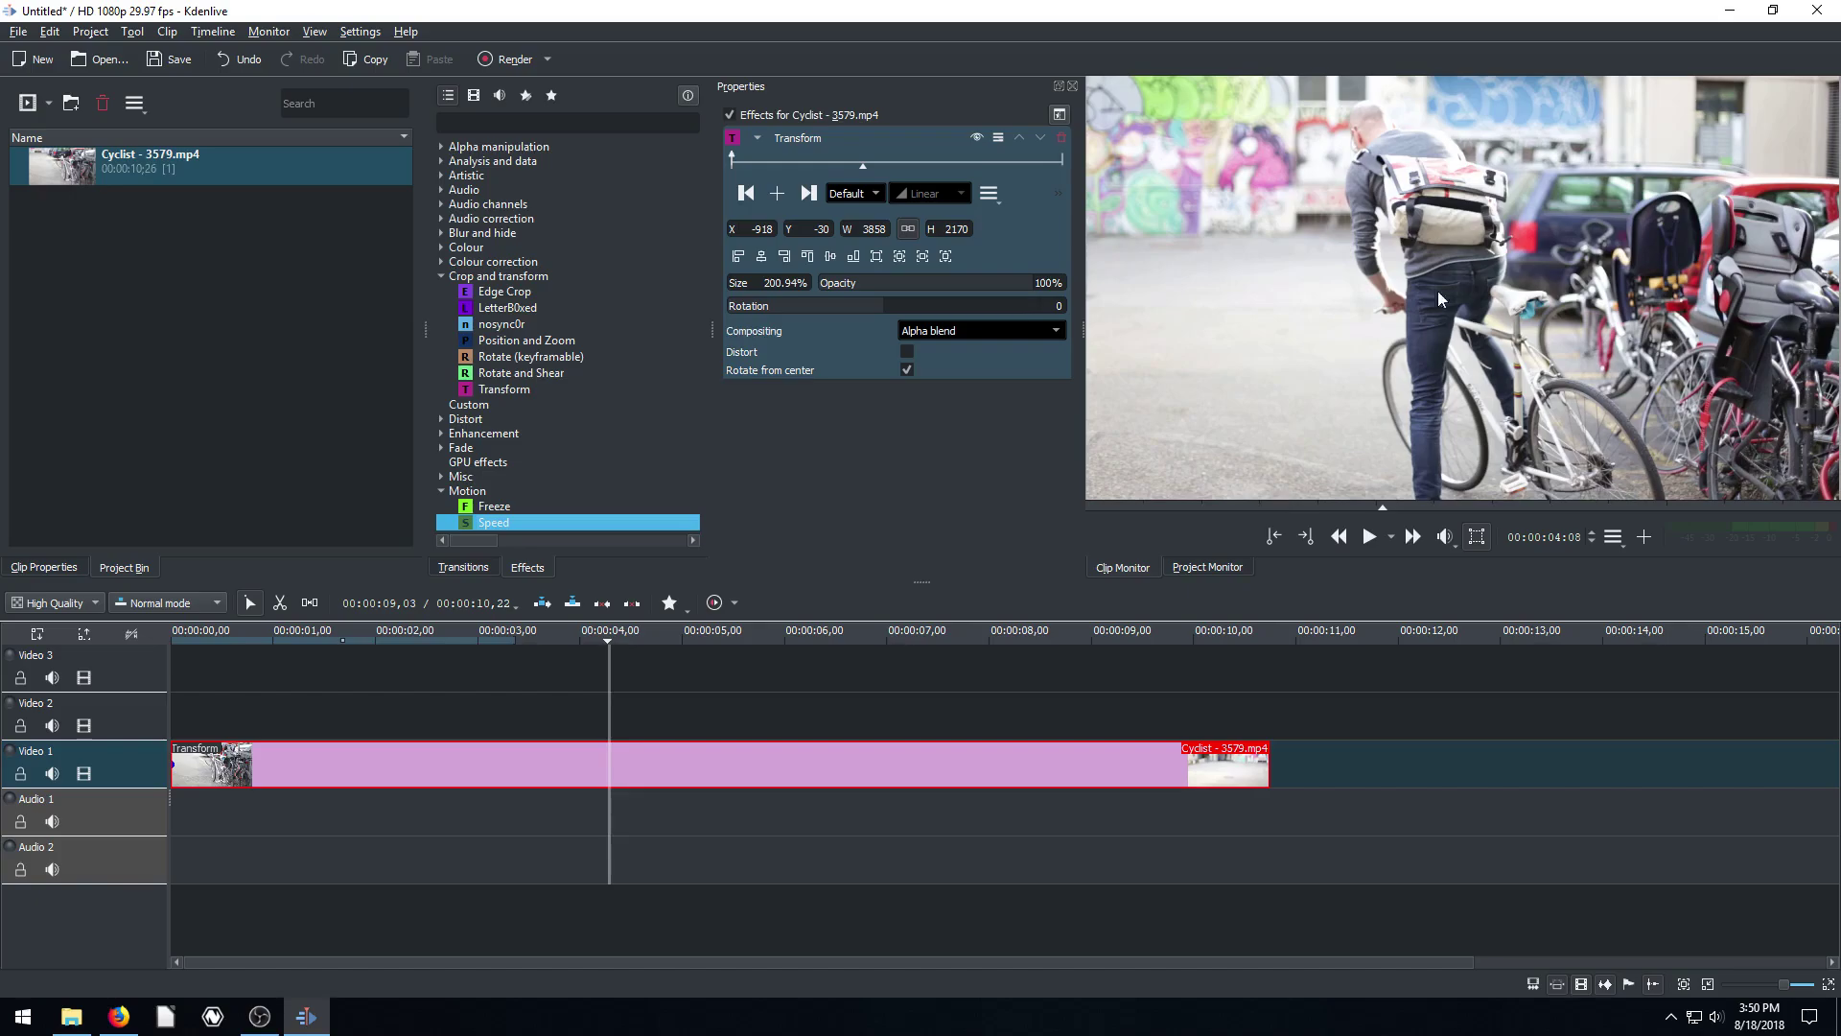
click(1230, 570)
click(1133, 564)
click(1202, 567)
click(1119, 565)
click(1196, 569)
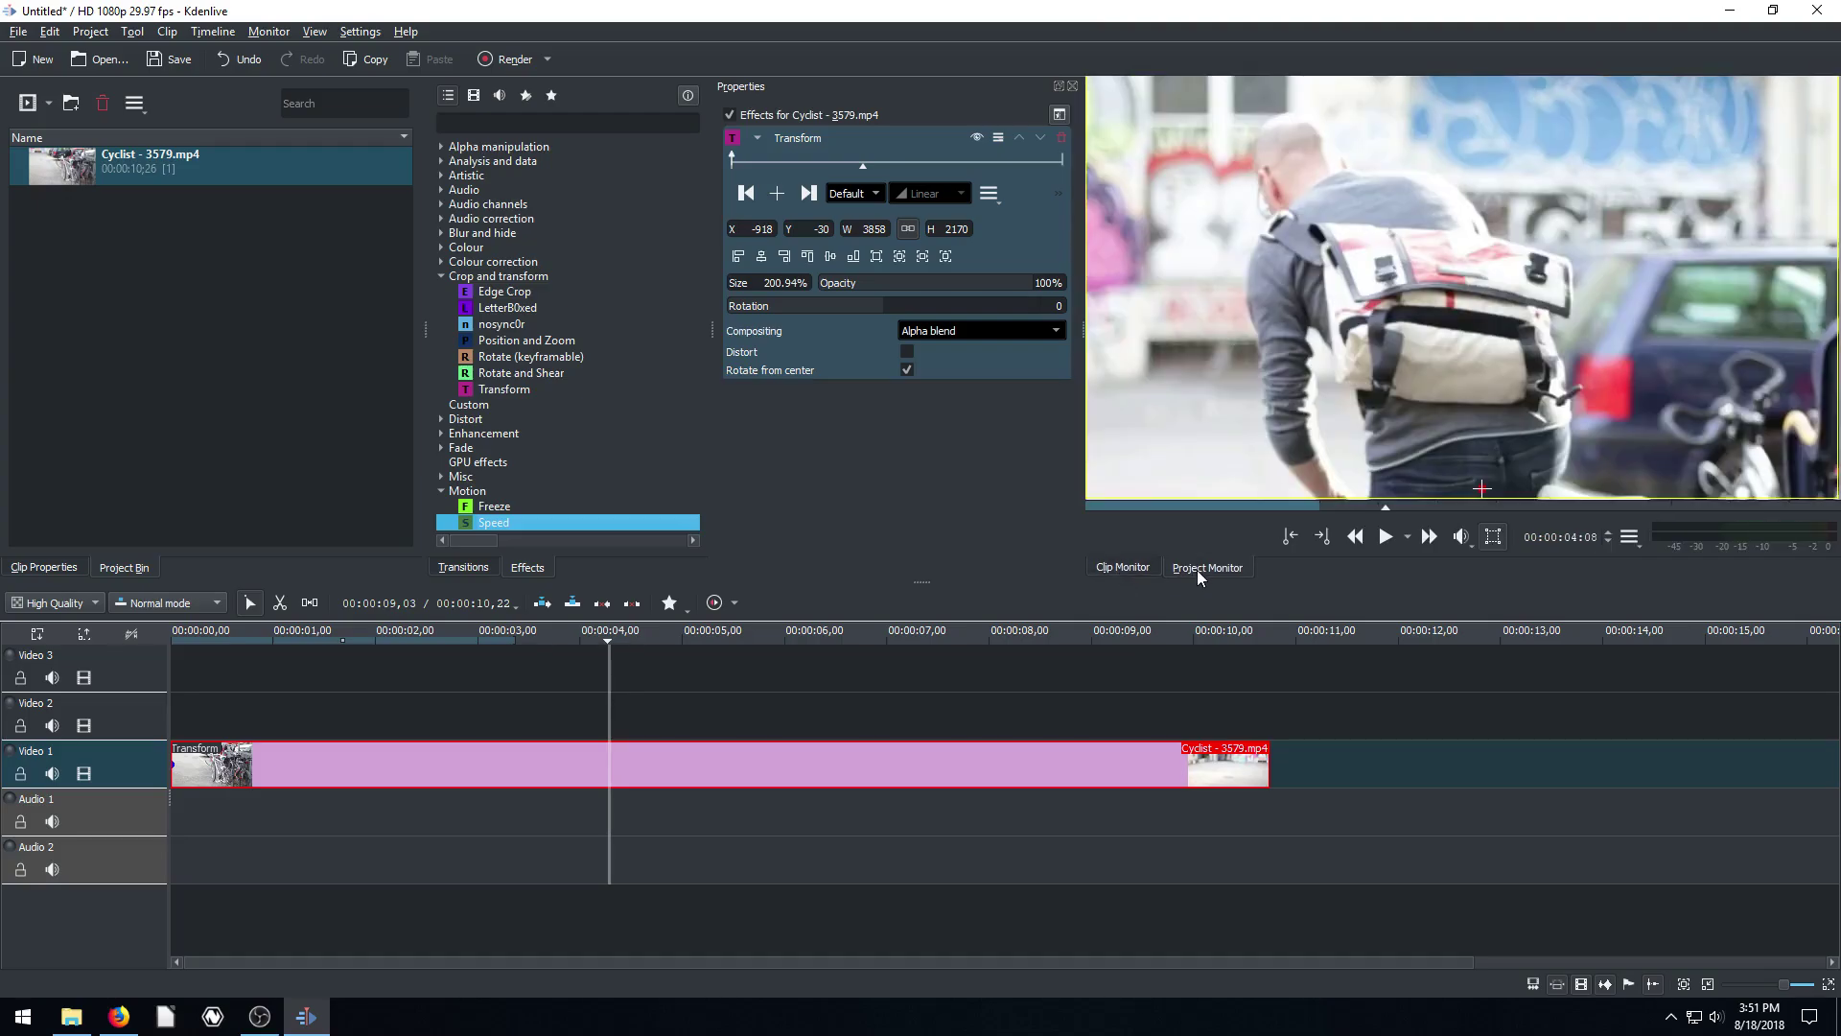
click(1133, 569)
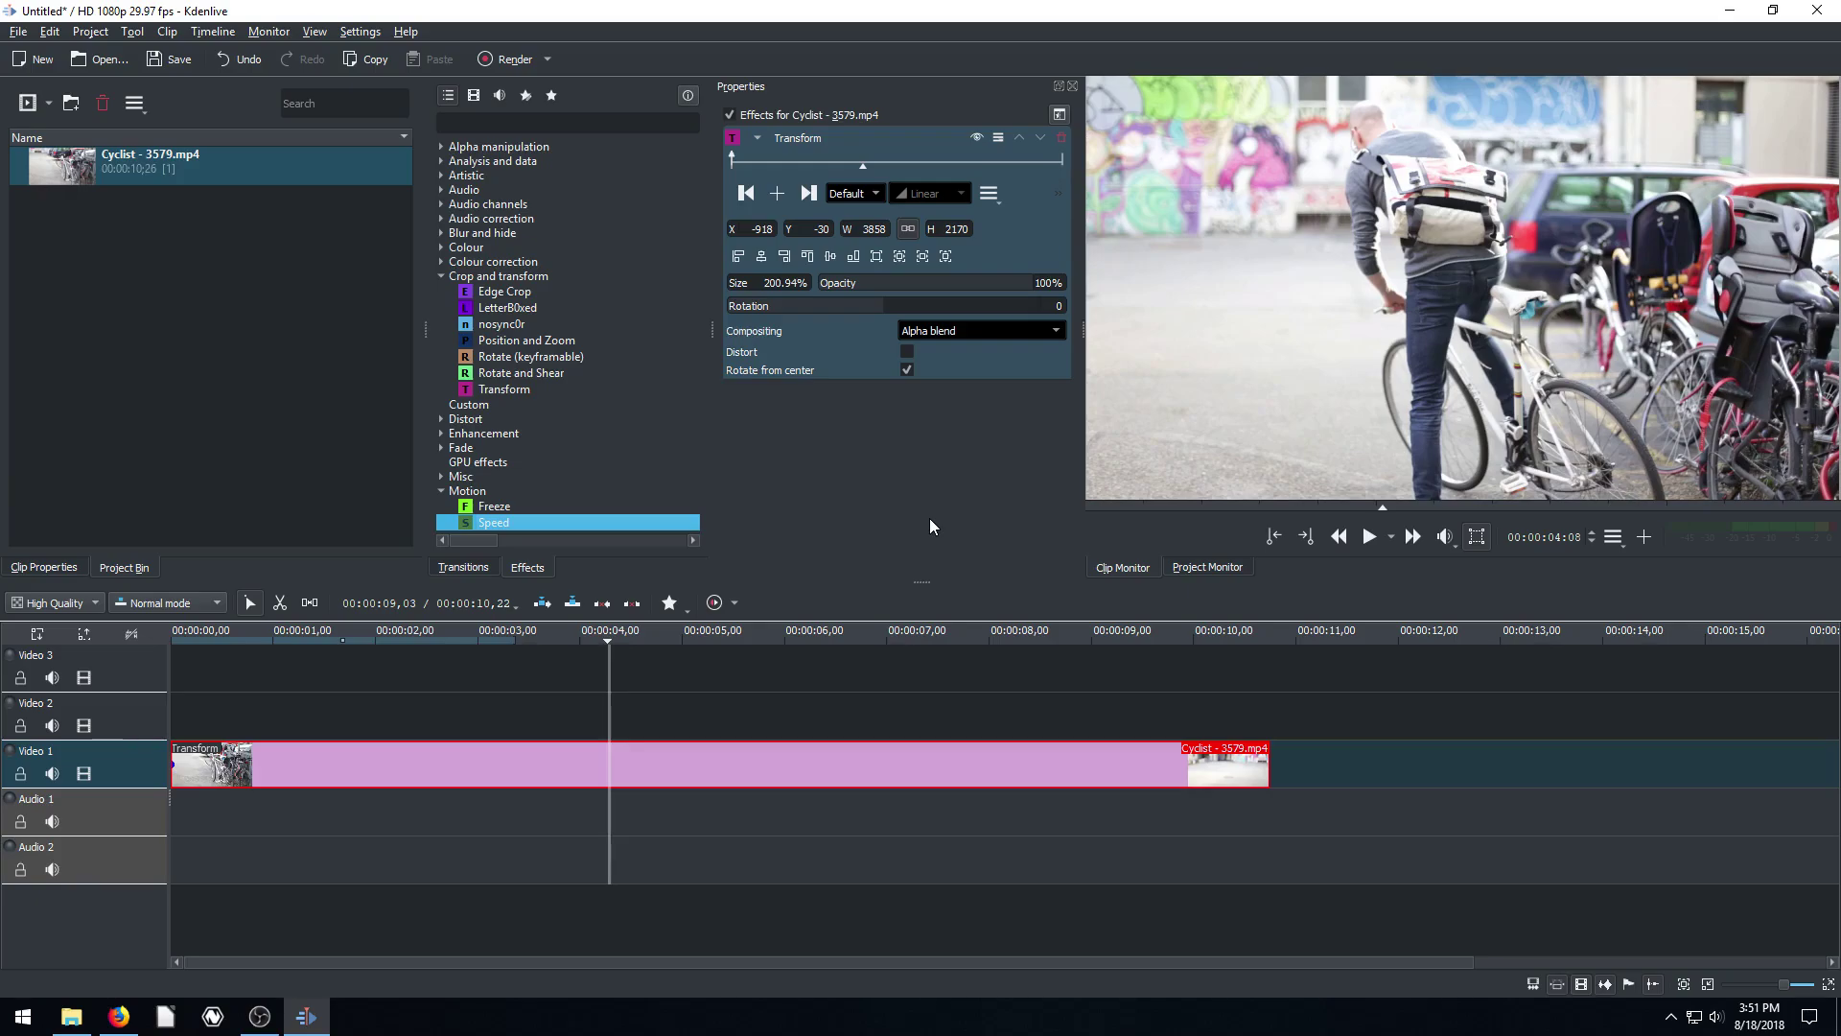
Step: Rotate the clip 4°, shrink it to 80.94% (1554×874) and place it at X 60, Y 93
click(1211, 567)
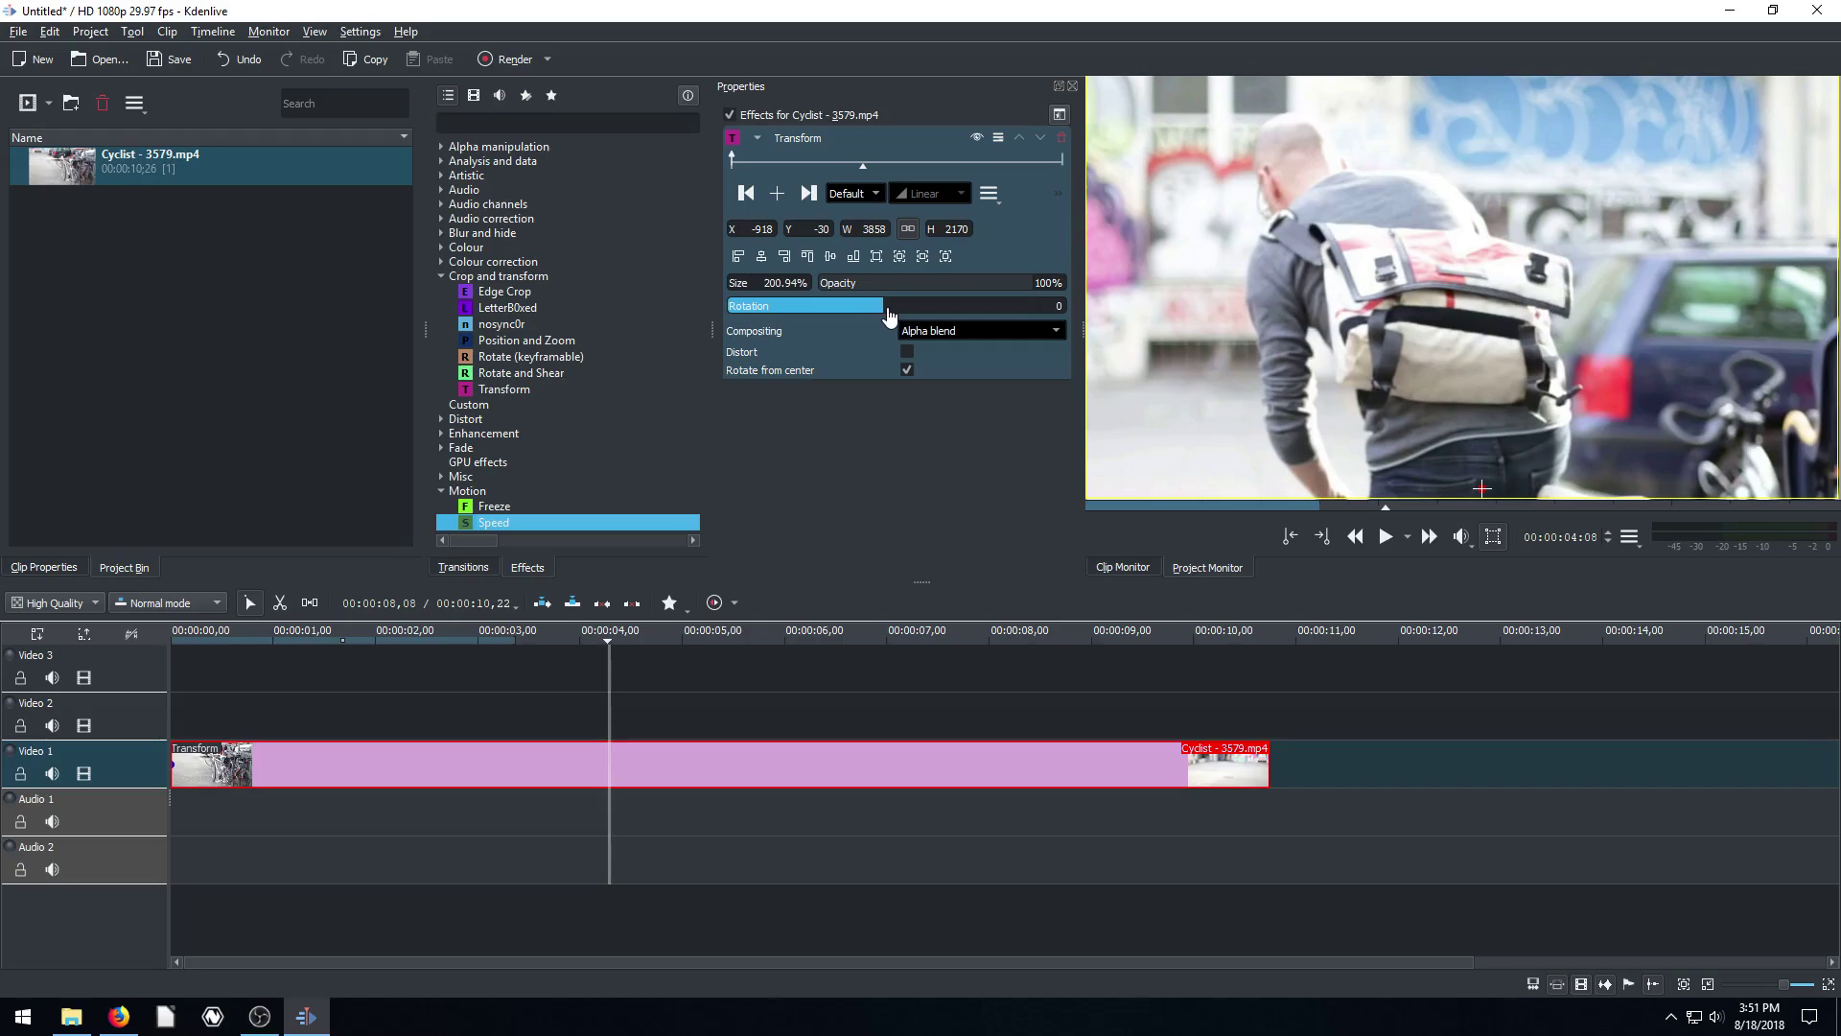
scroll(892, 314, up, 6)
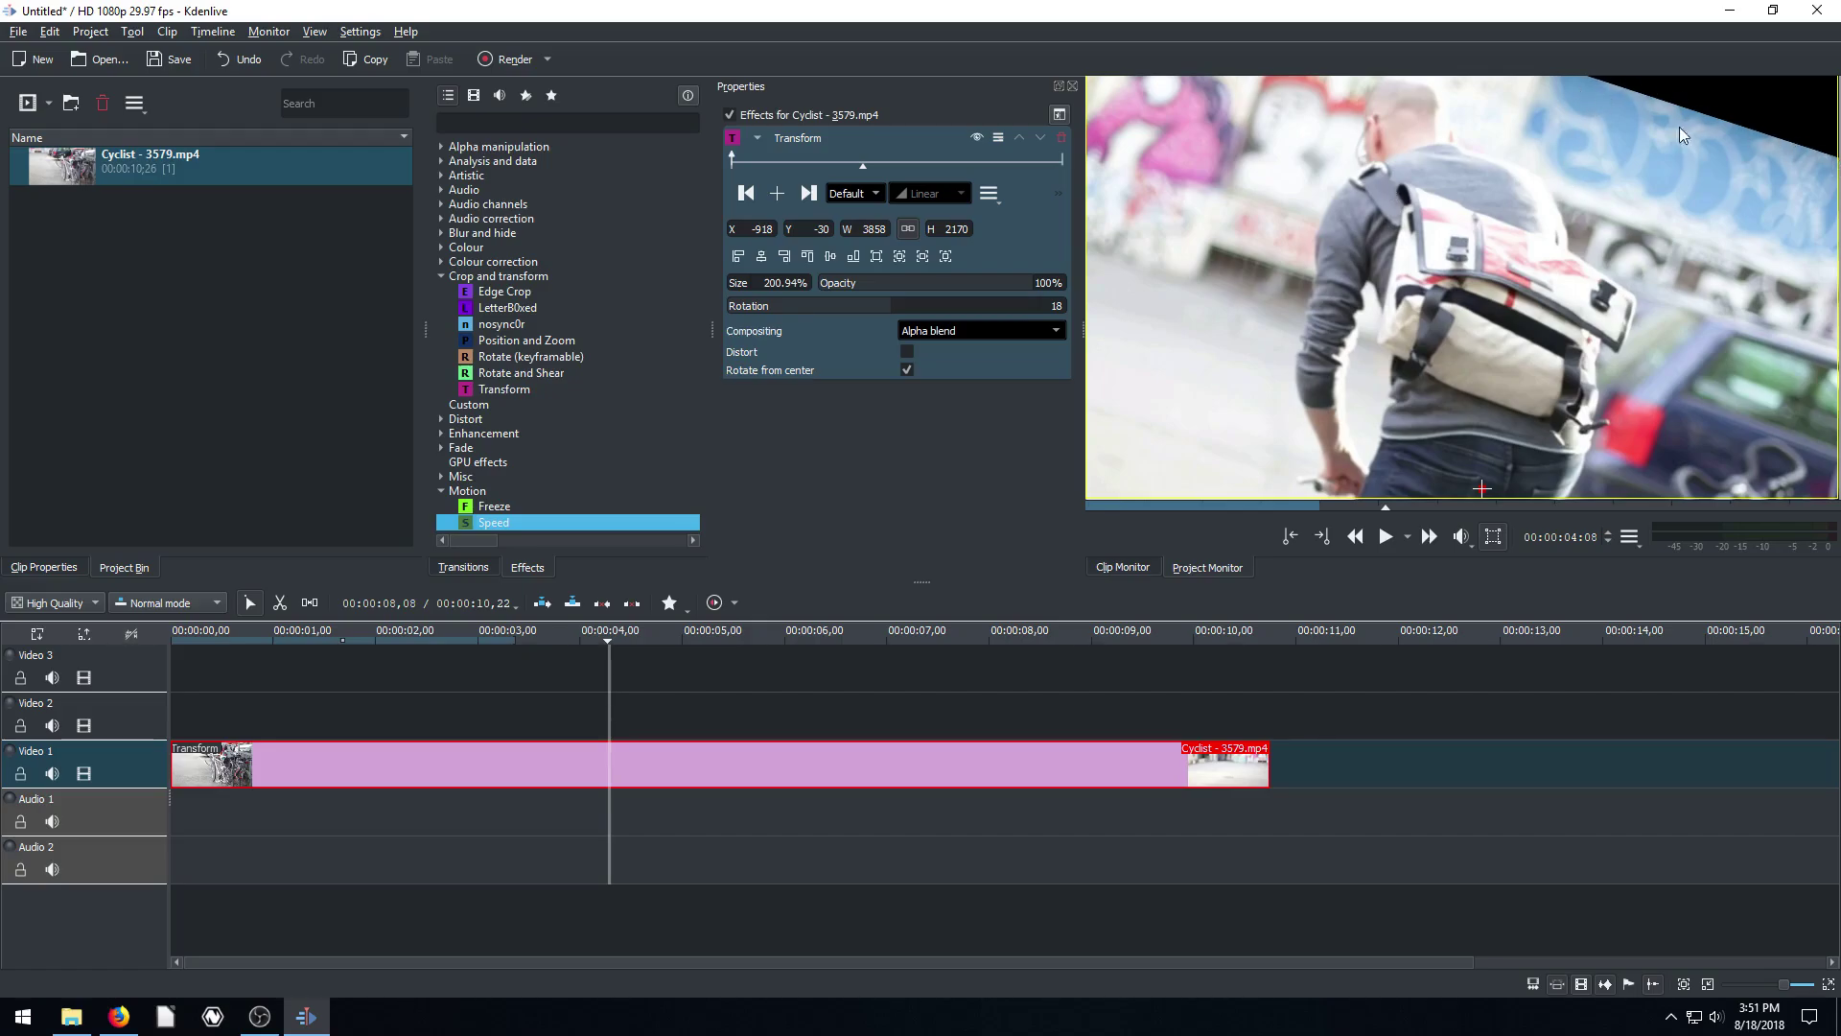
drag(1481, 490, 1681, 471)
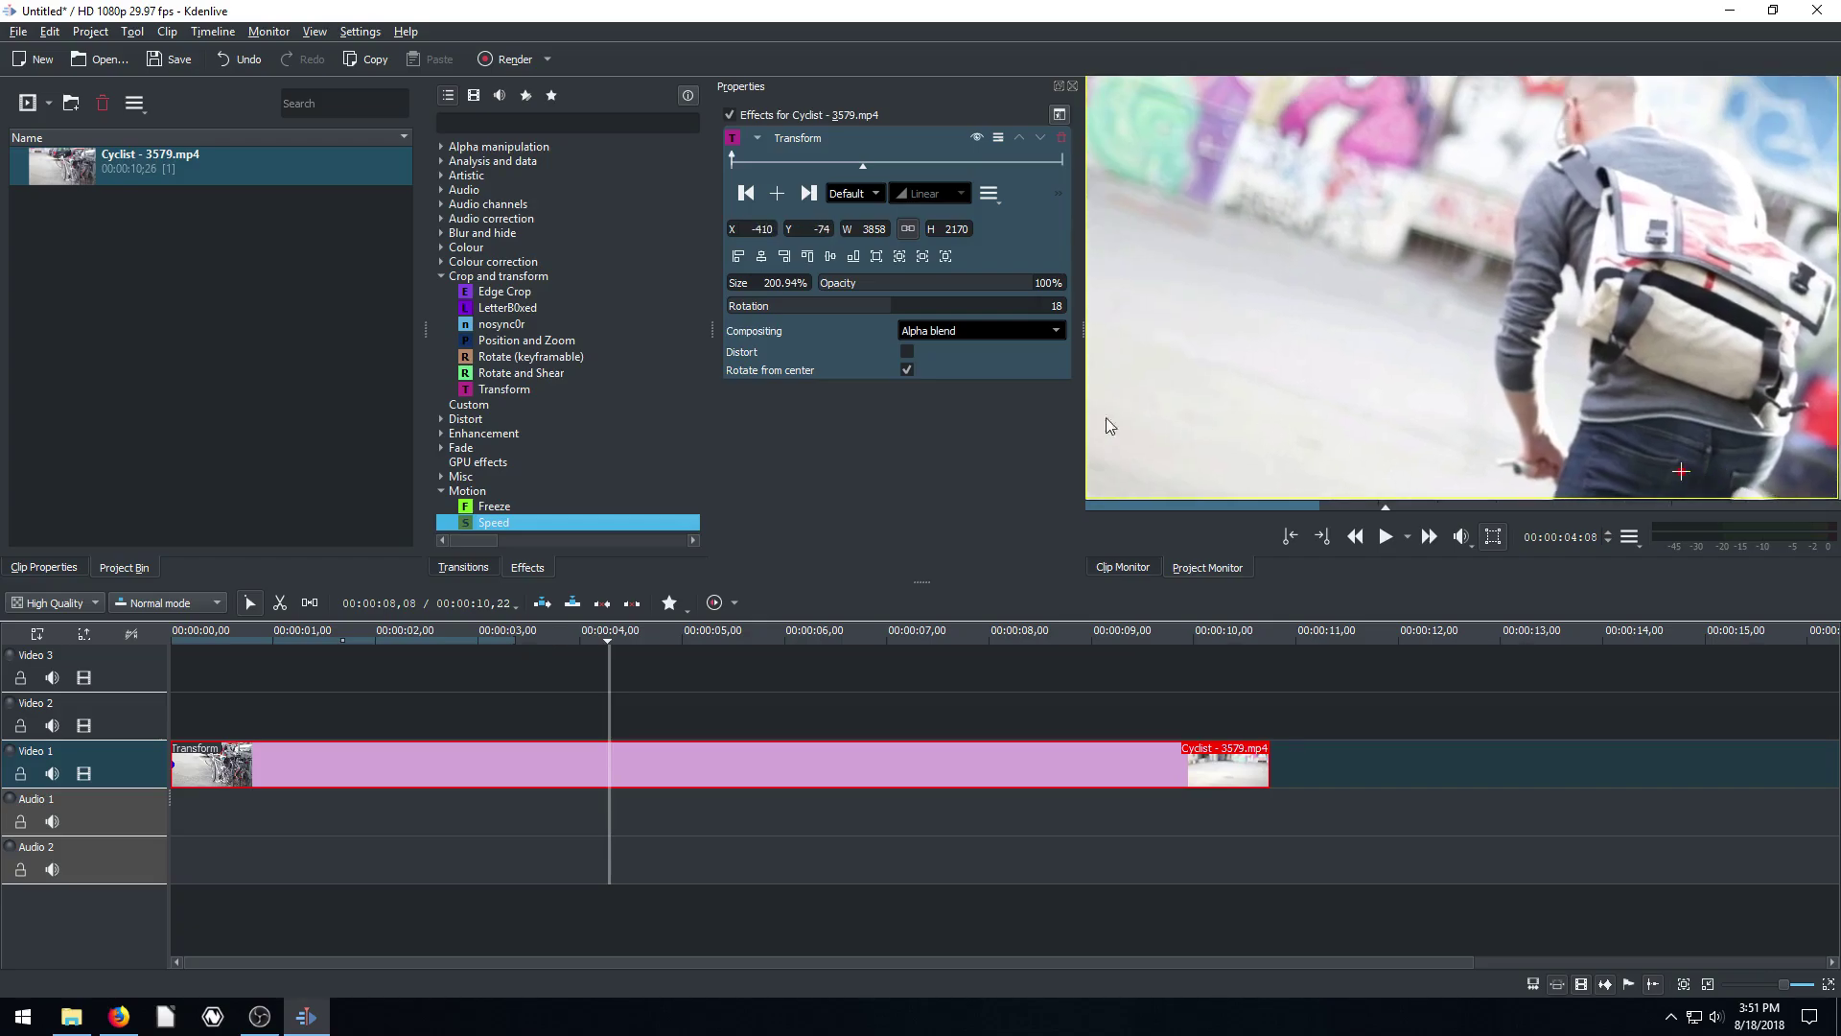
drag(803, 279, 769, 282)
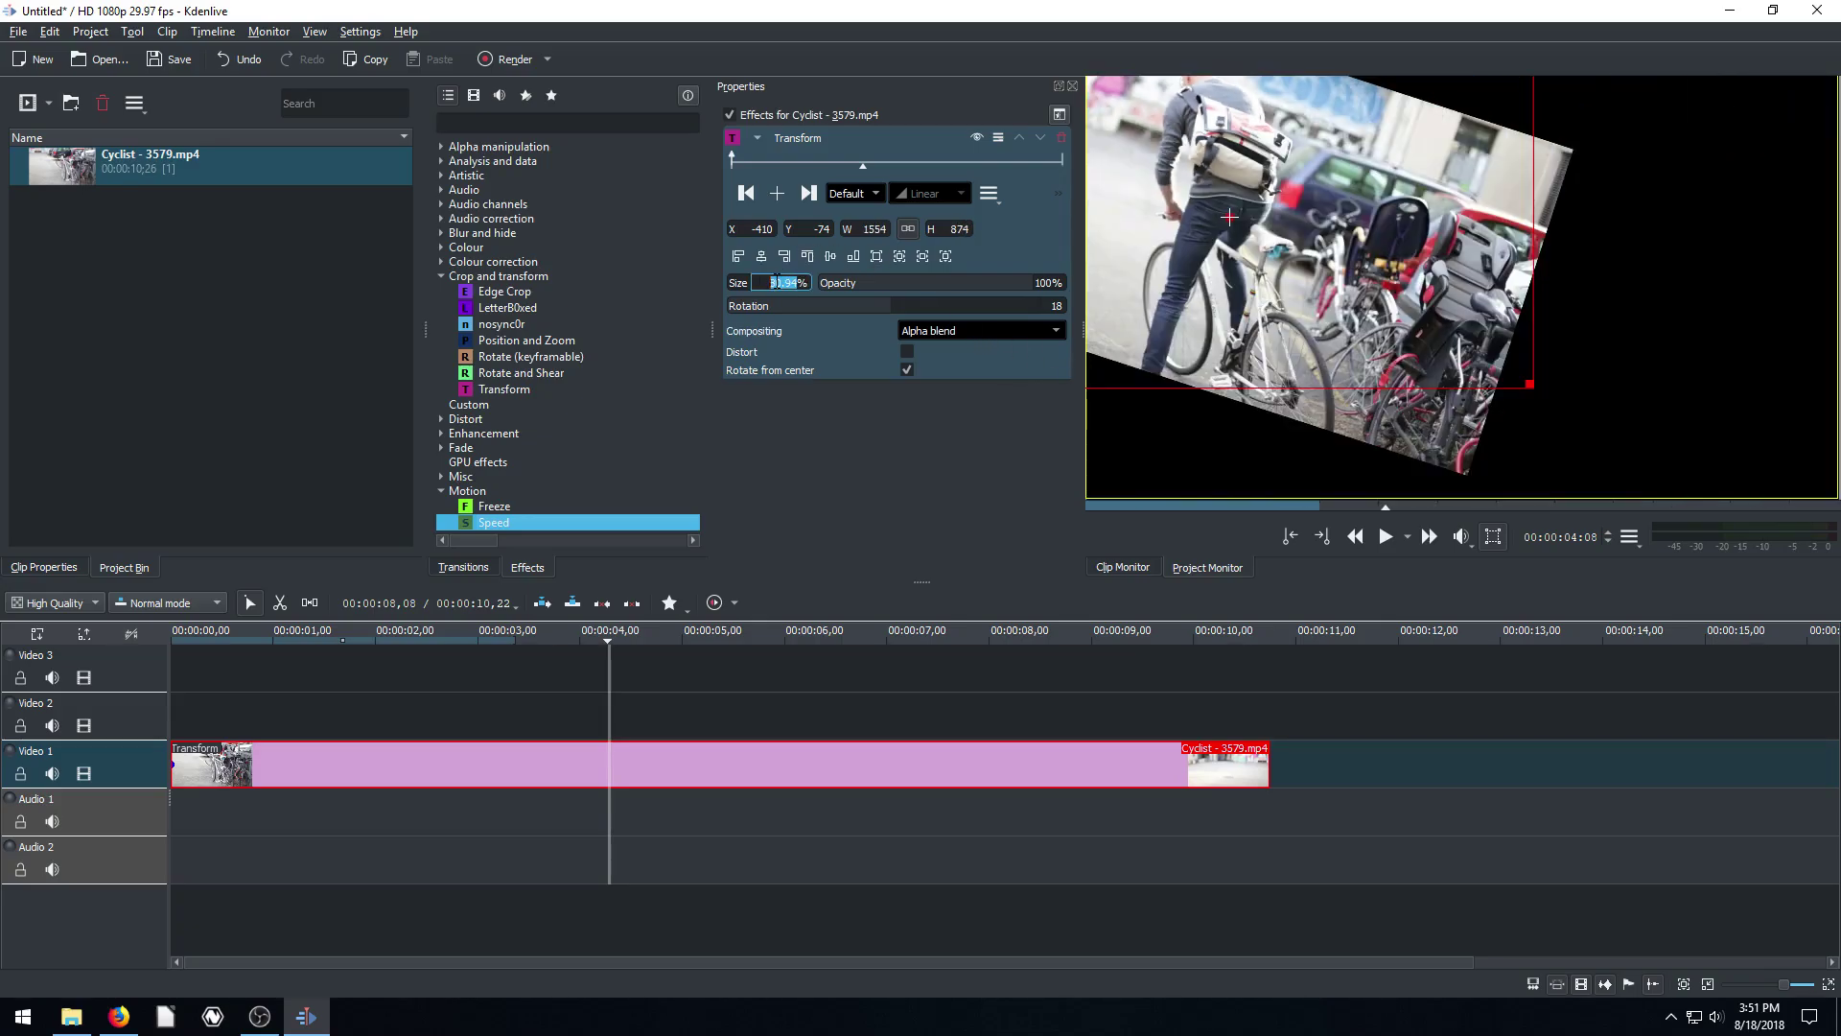
drag(1231, 216, 1412, 280)
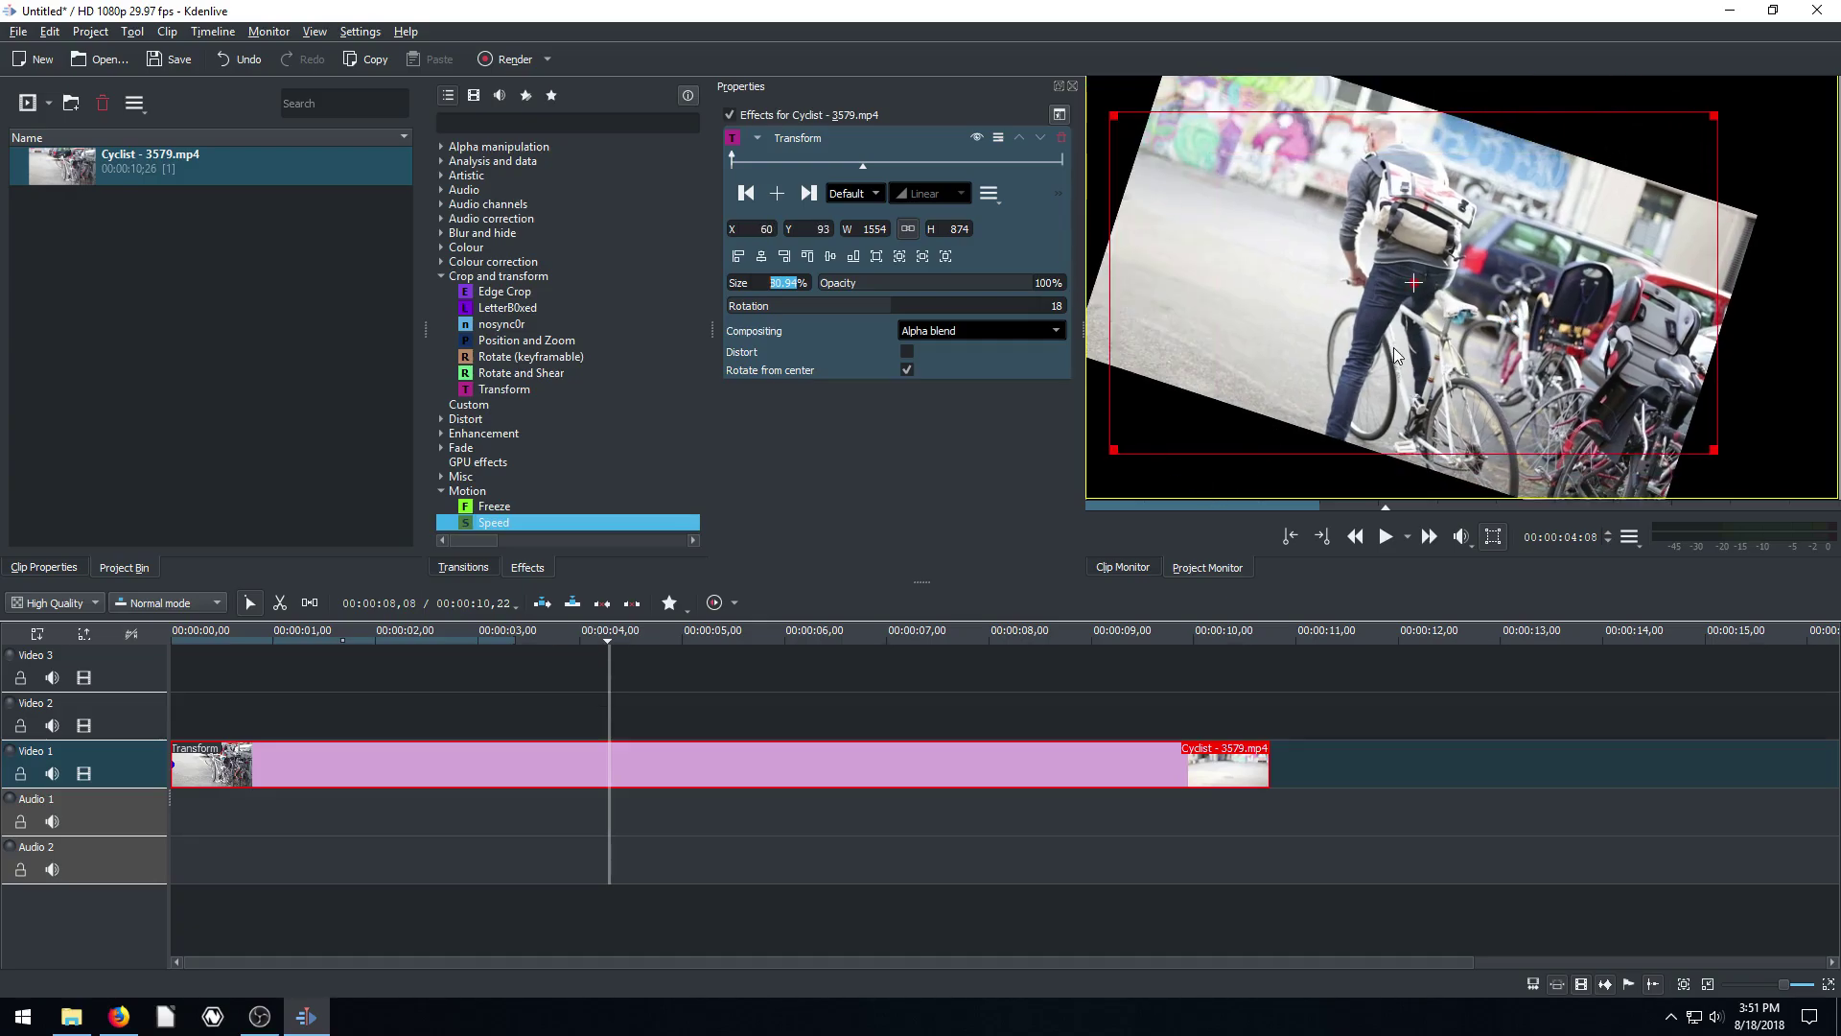
drag(909, 313, 879, 313)
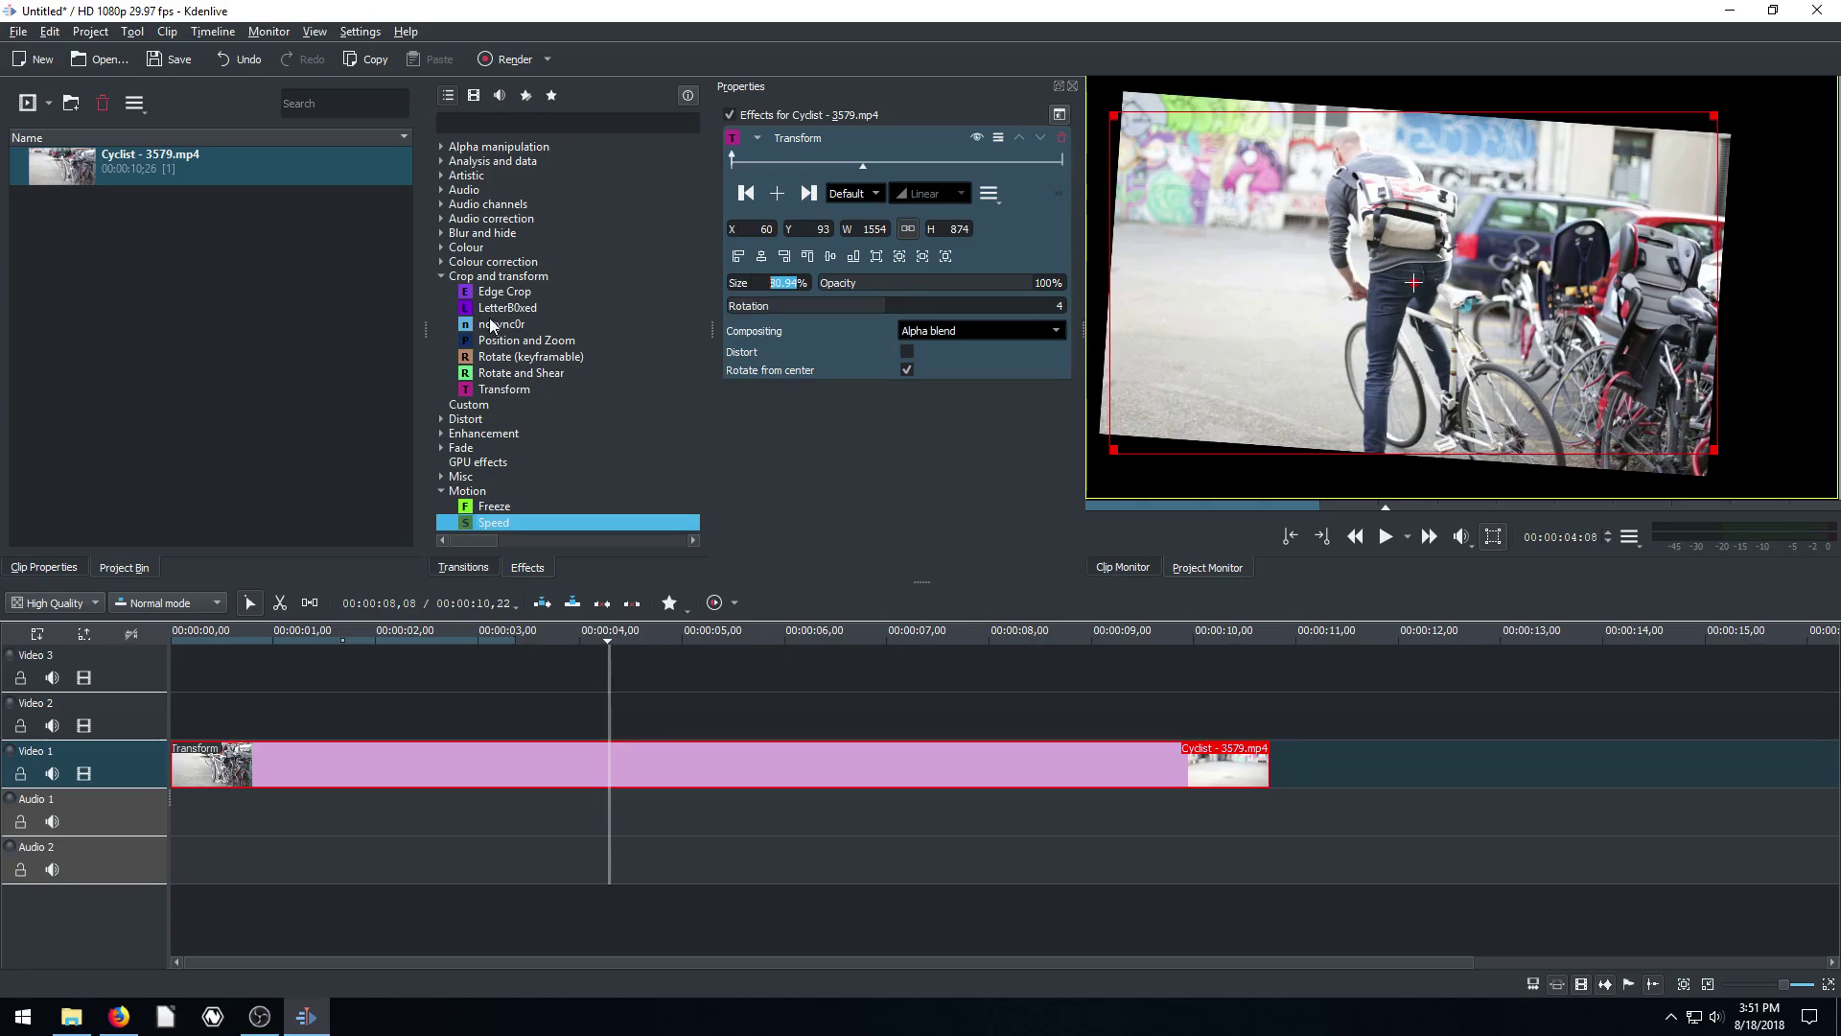
Step: Delete Transform, apply LetterB0xed to the clip and set Border Width to 133
click(1061, 137)
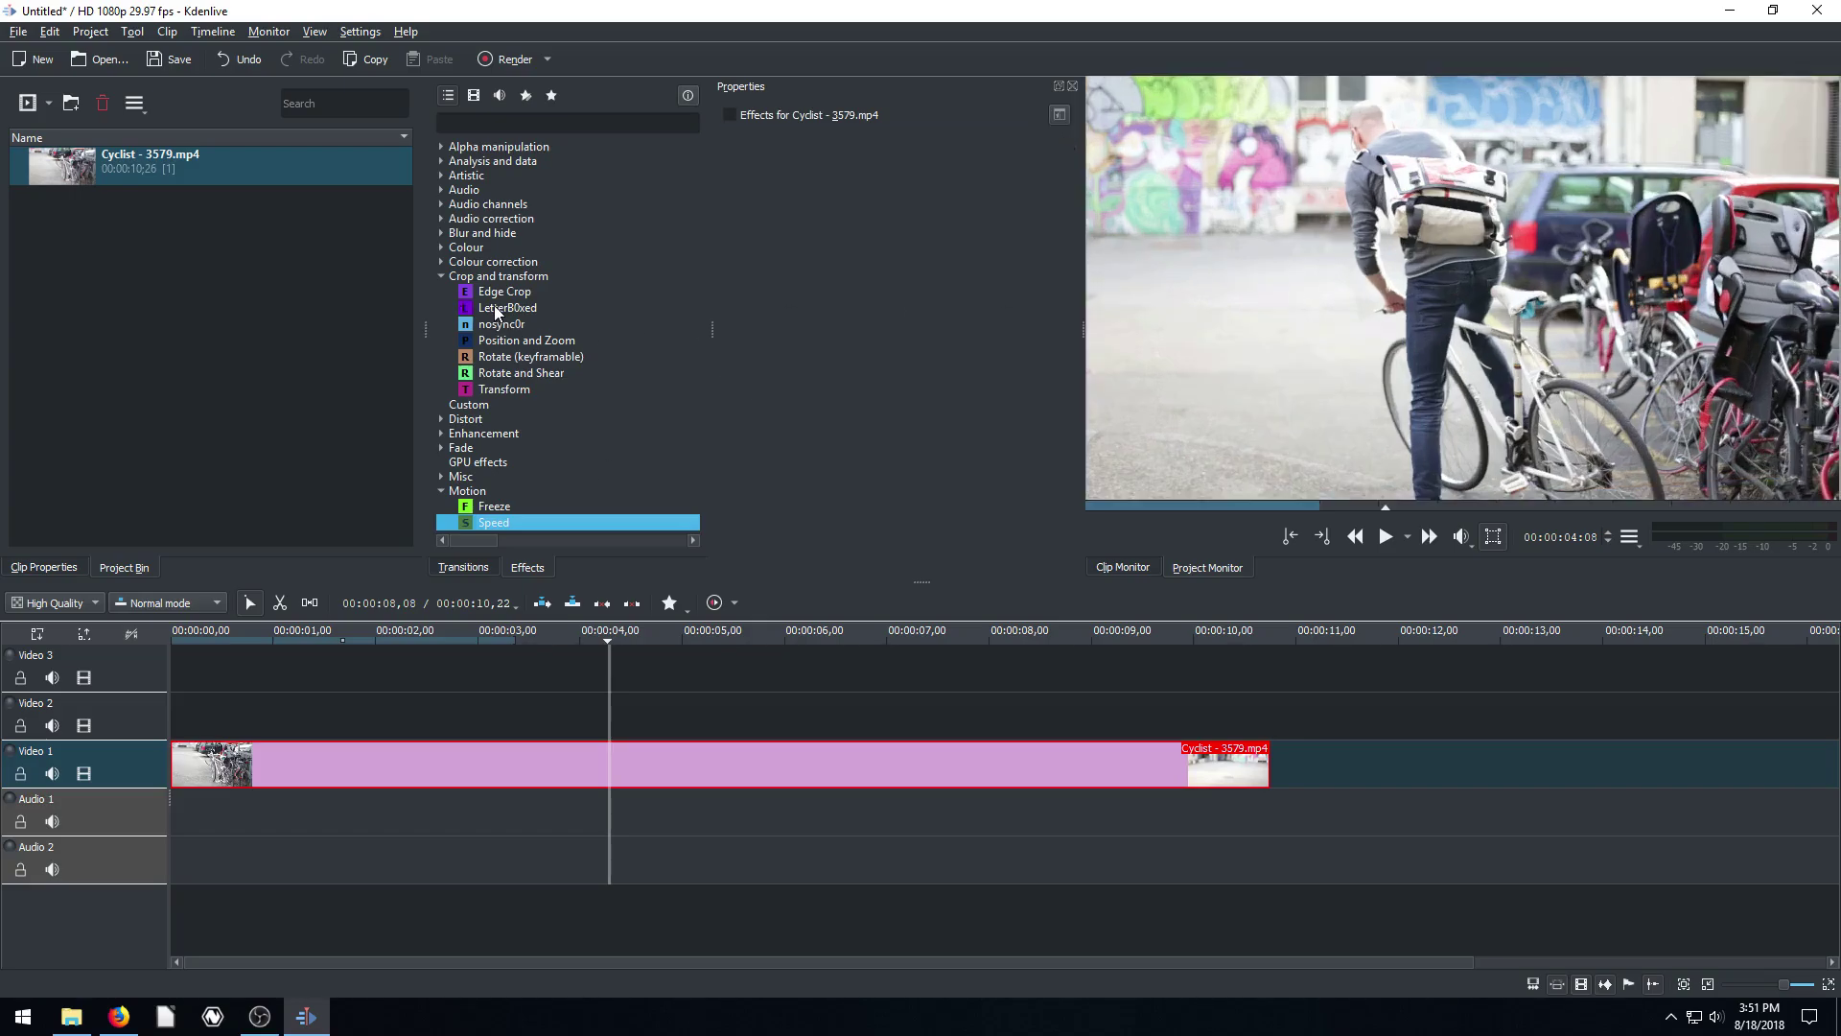
drag(496, 312, 630, 767)
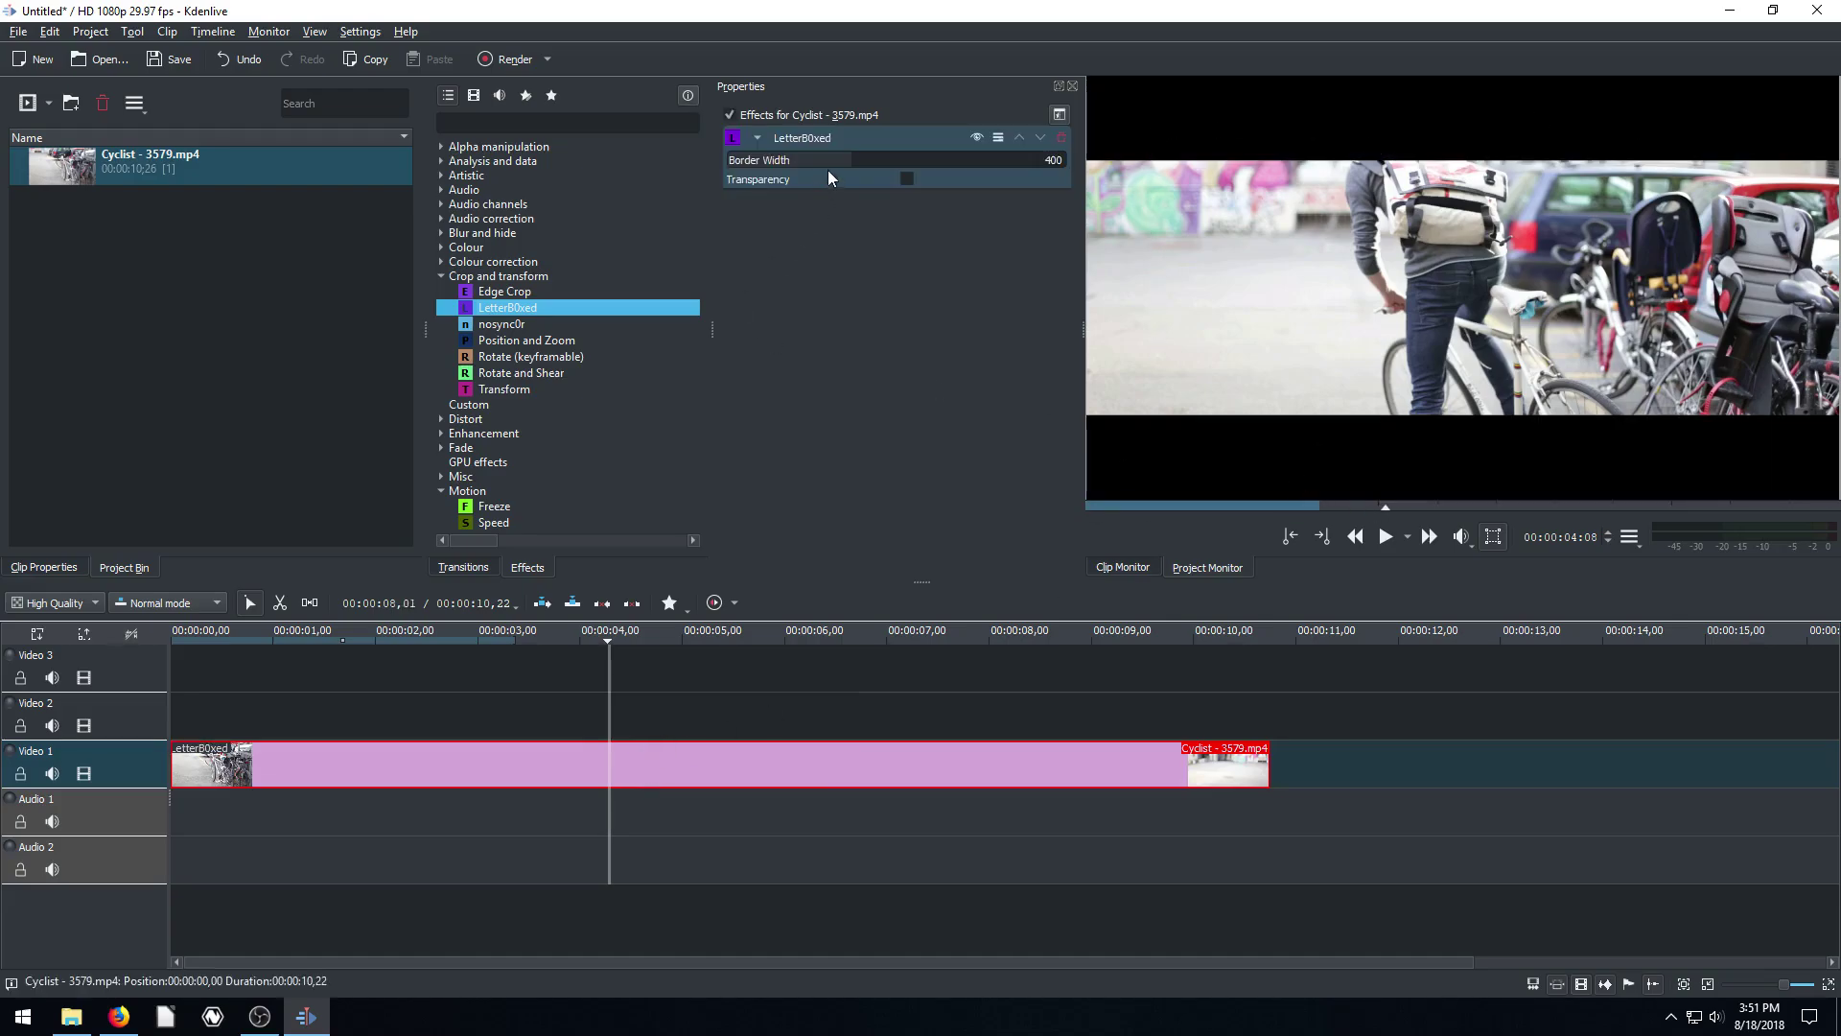
drag(850, 173, 793, 173)
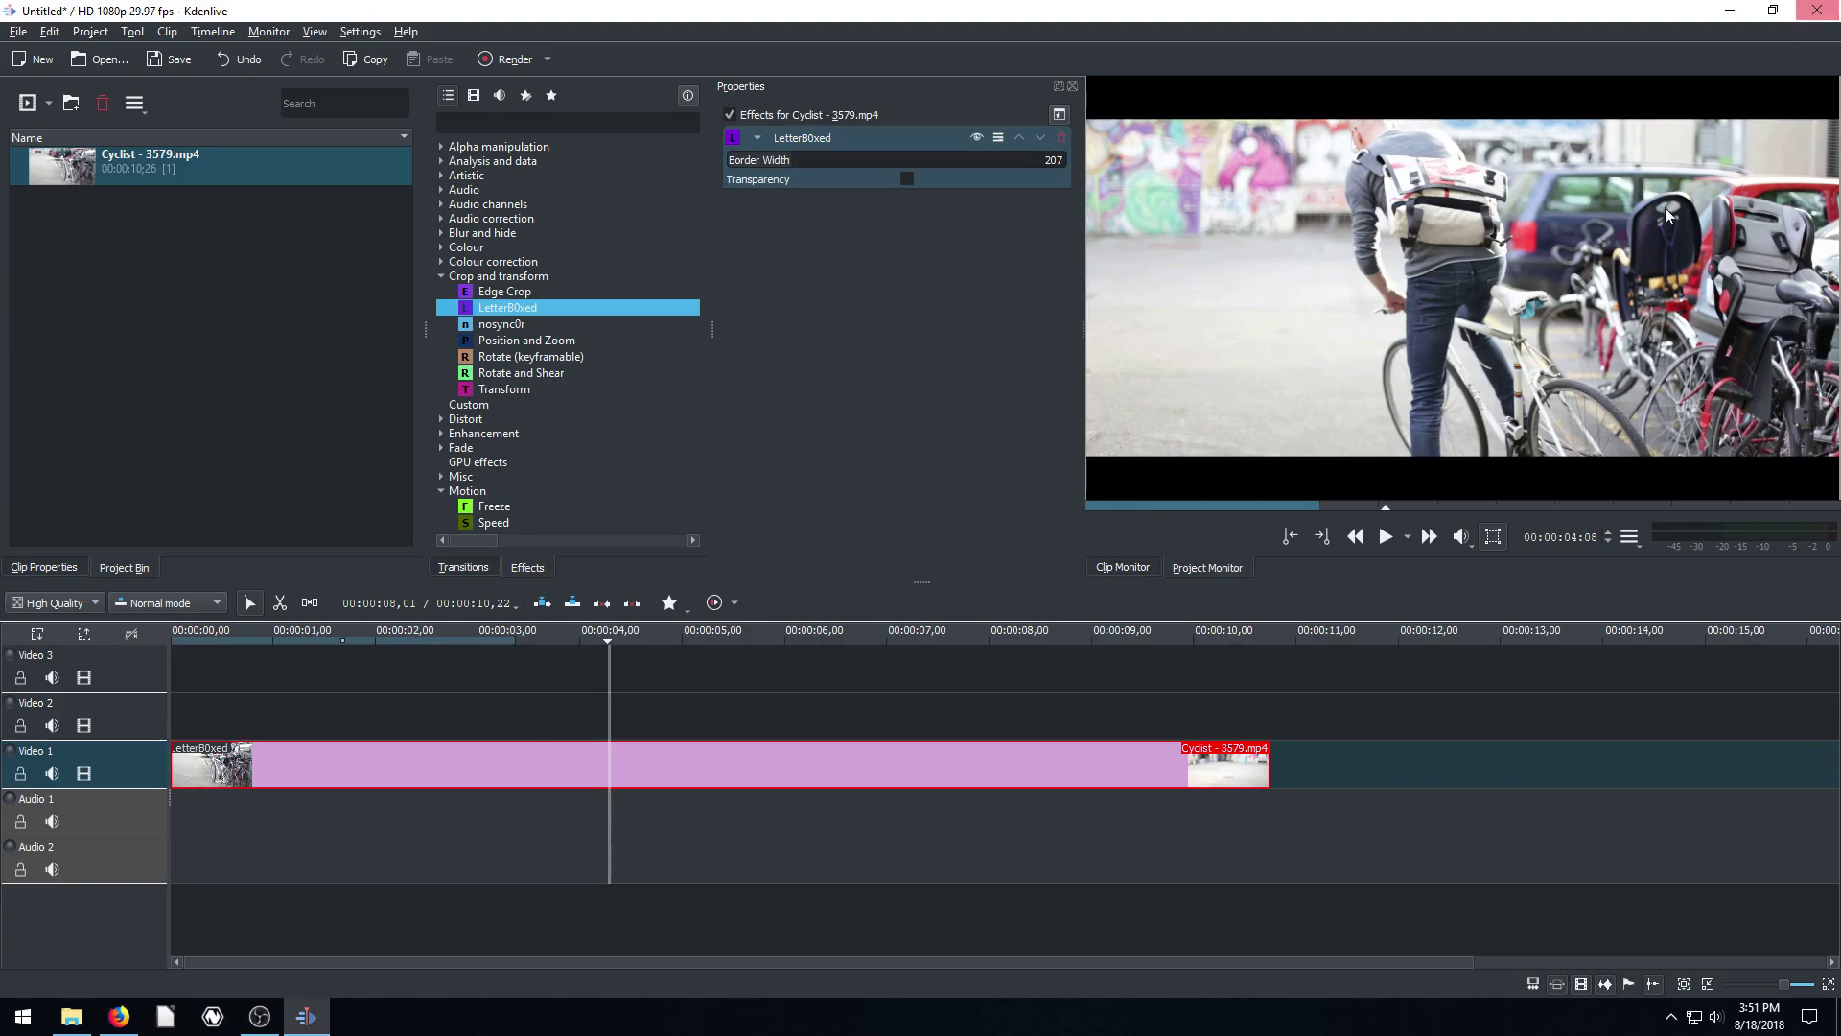
drag(794, 172, 810, 172)
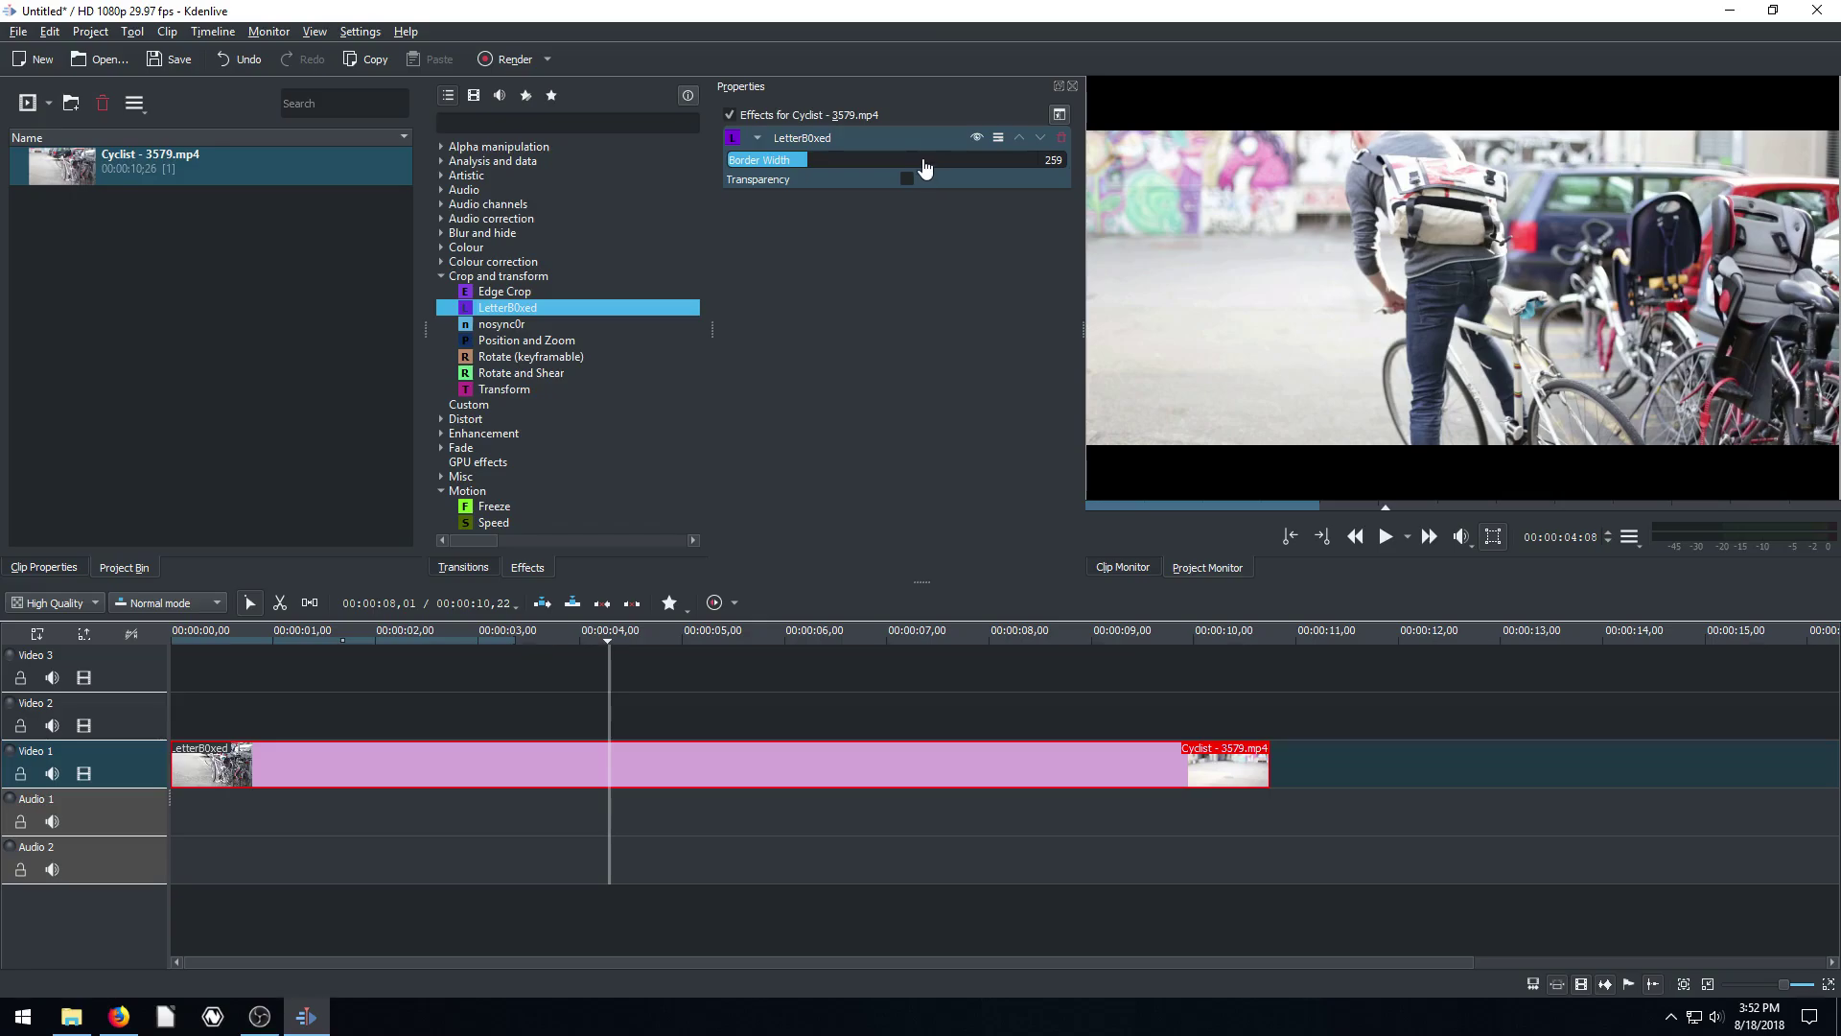
drag(923, 165, 772, 166)
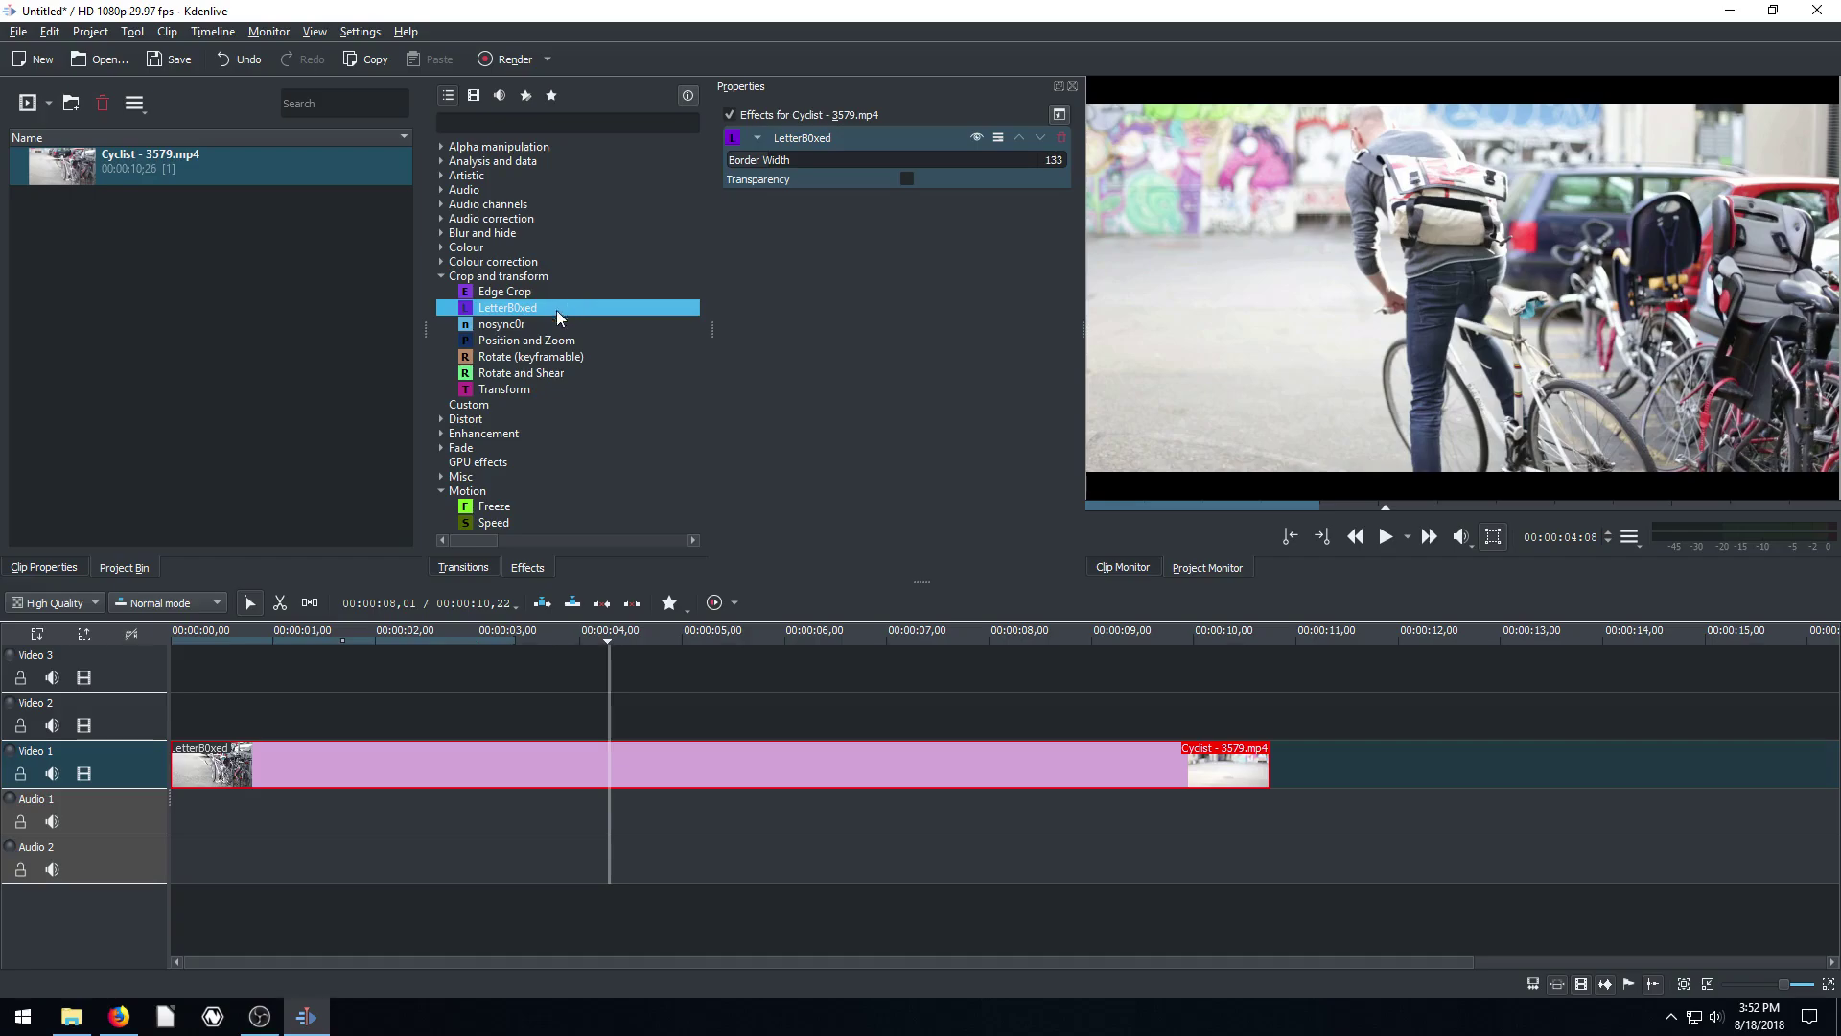
Step: Replace LetterB0xed with Edge Crop, set Right to 530 pixels and preview an earlier frame
click(1060, 137)
drag(502, 291, 650, 764)
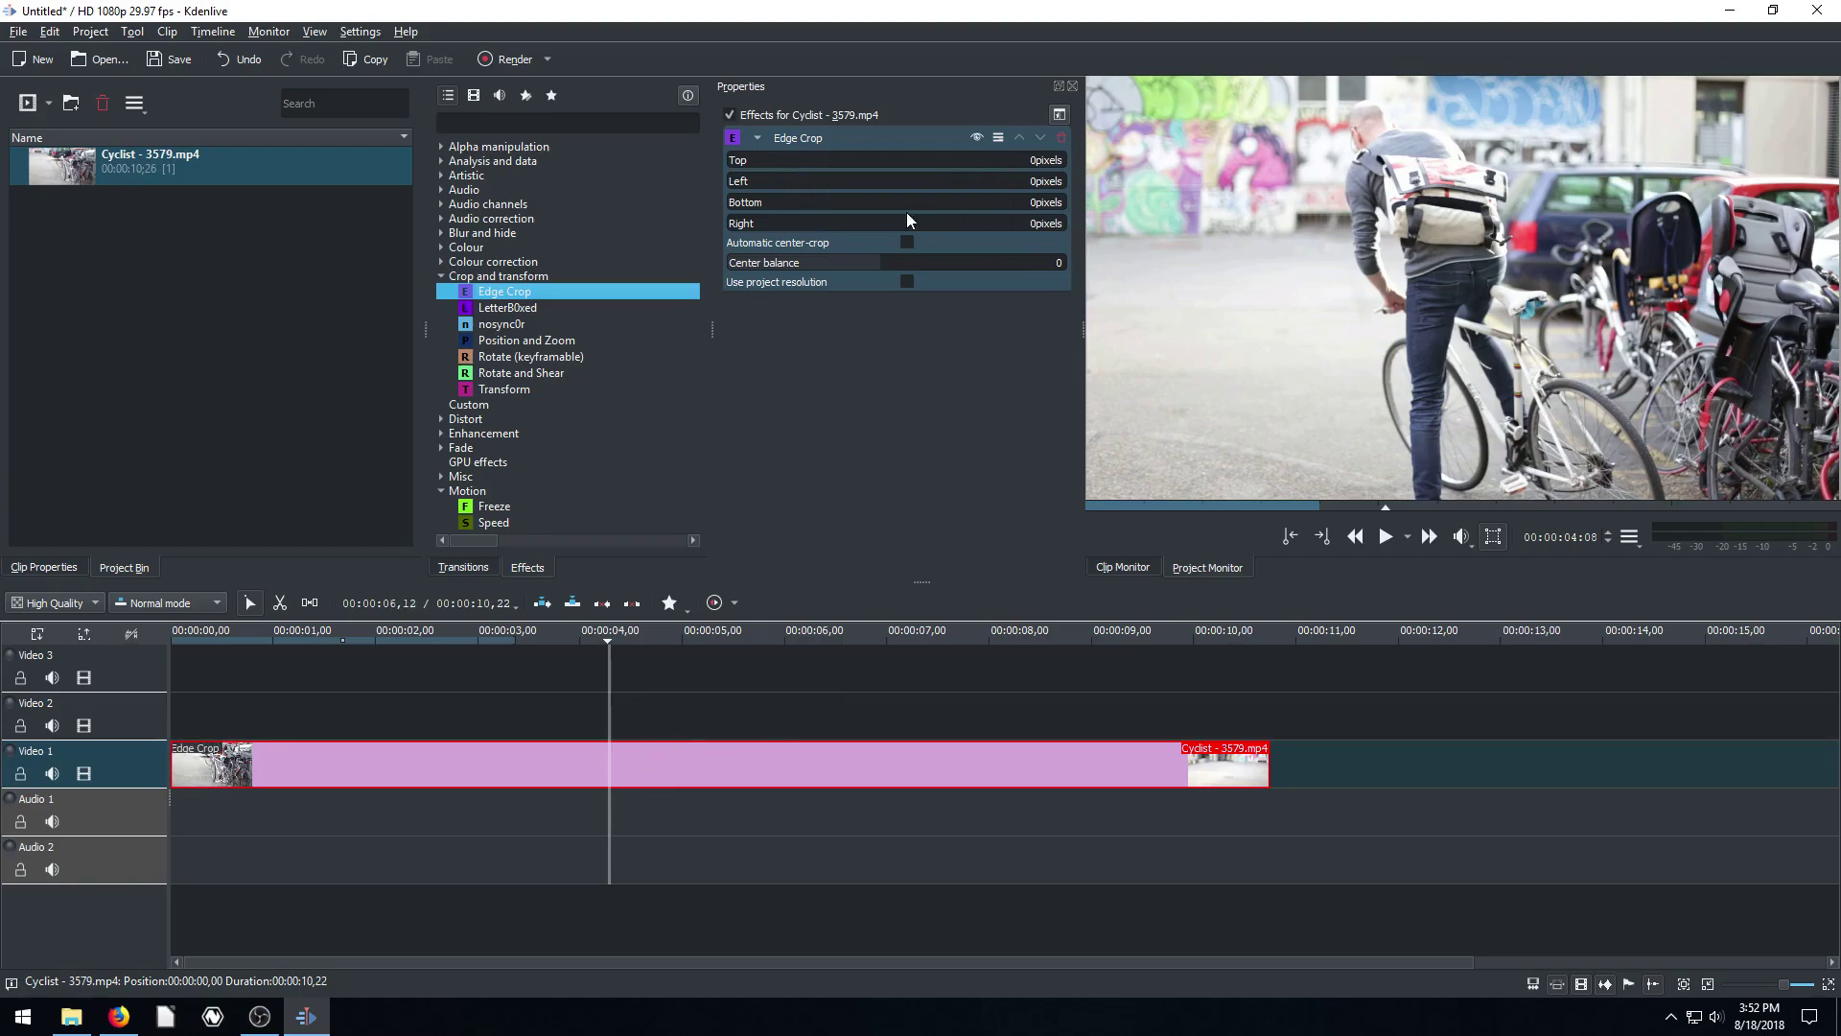
drag(755, 223, 770, 223)
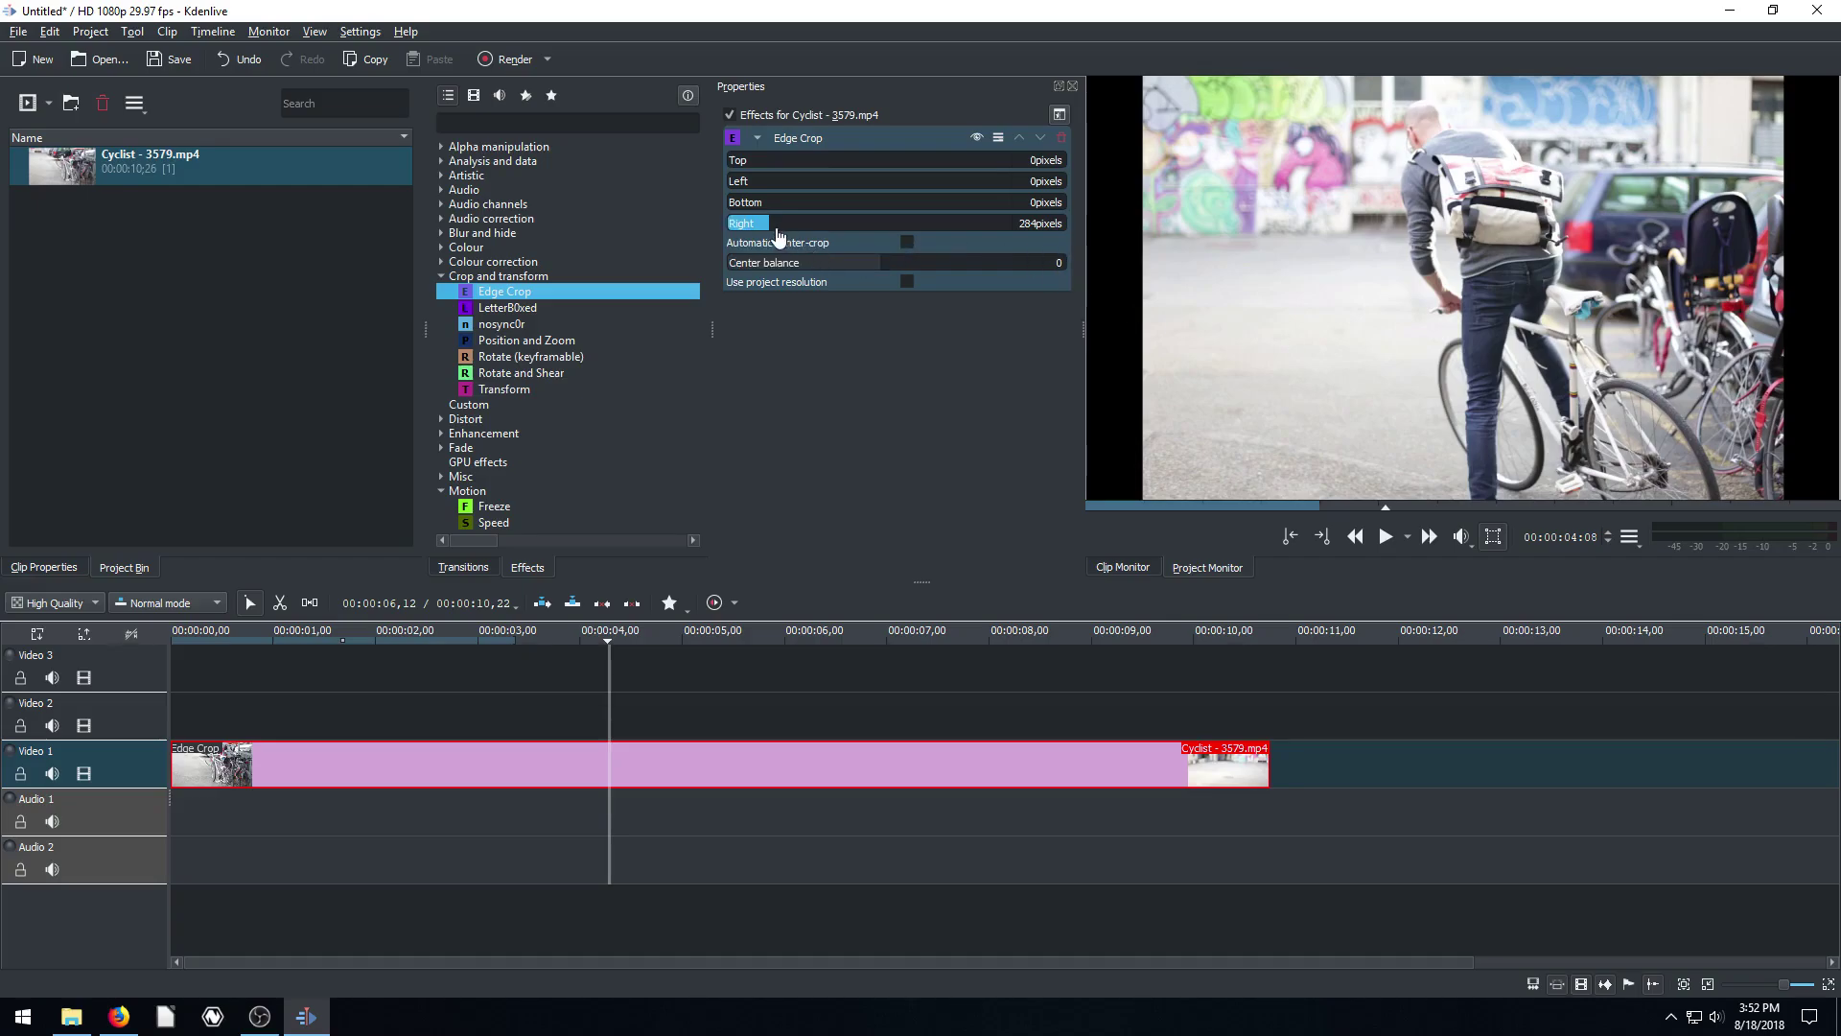
drag(779, 230, 808, 232)
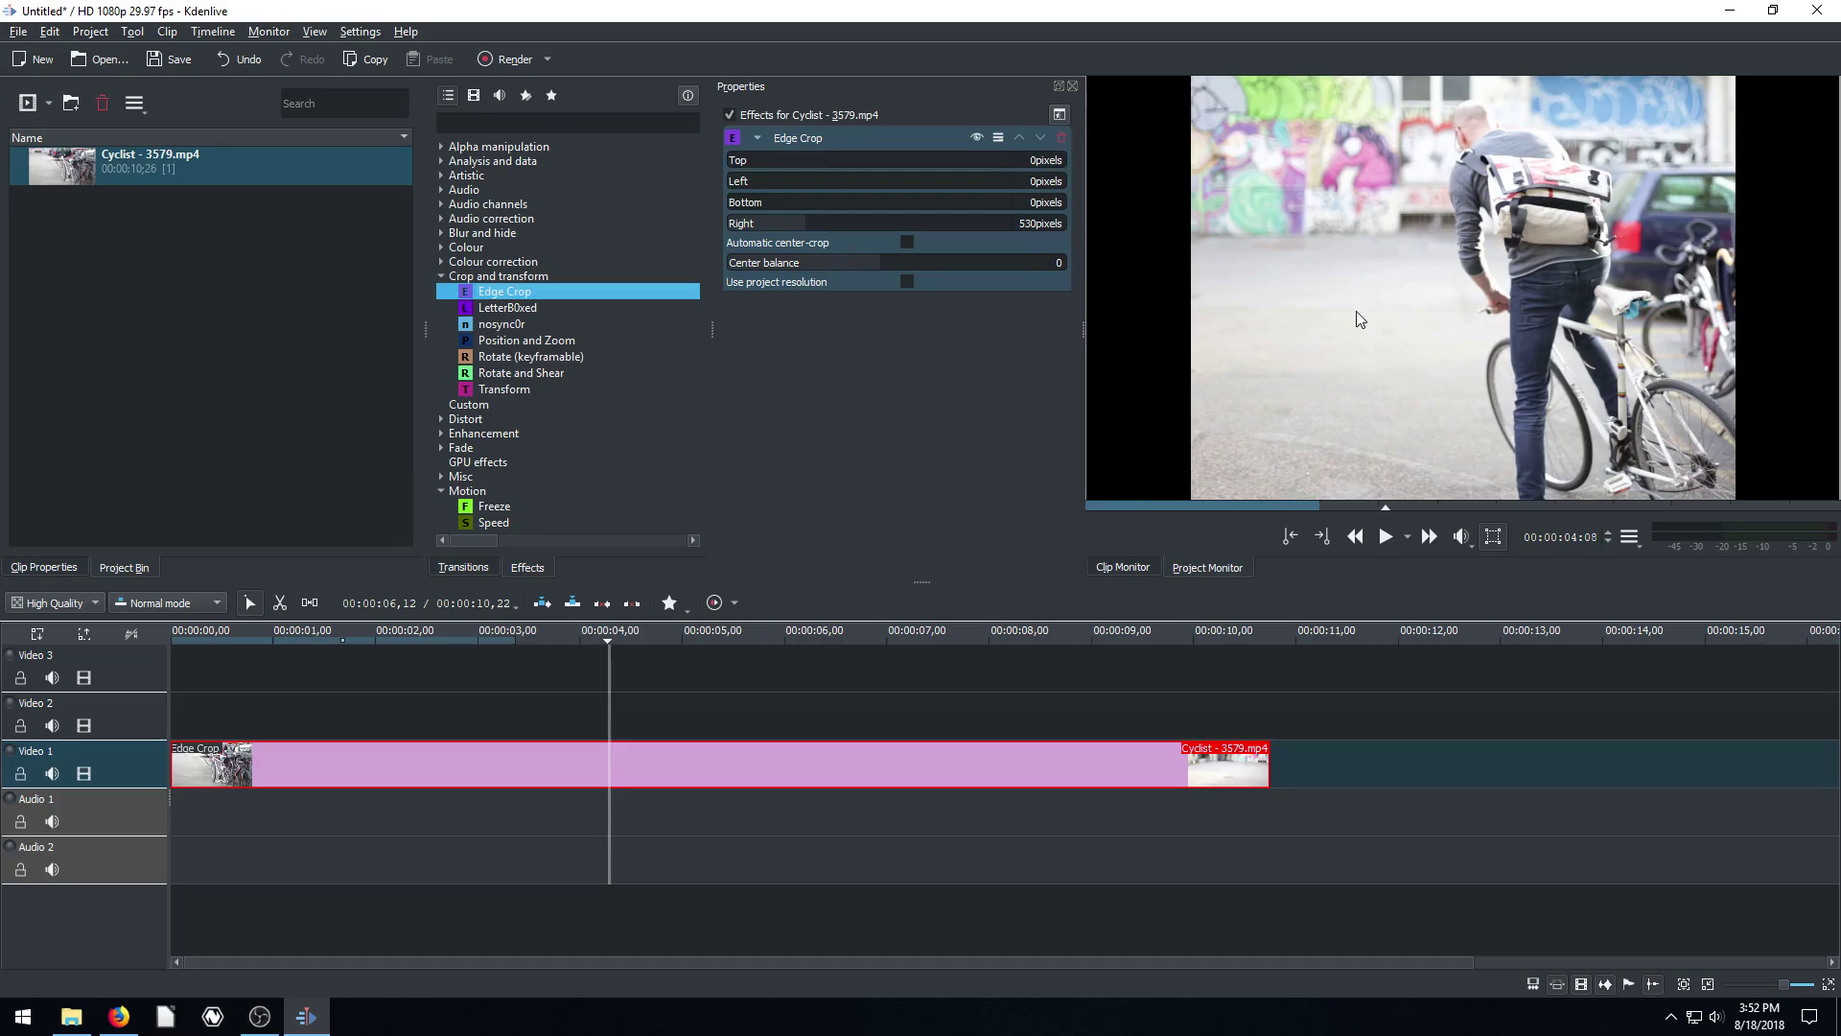
click(467, 641)
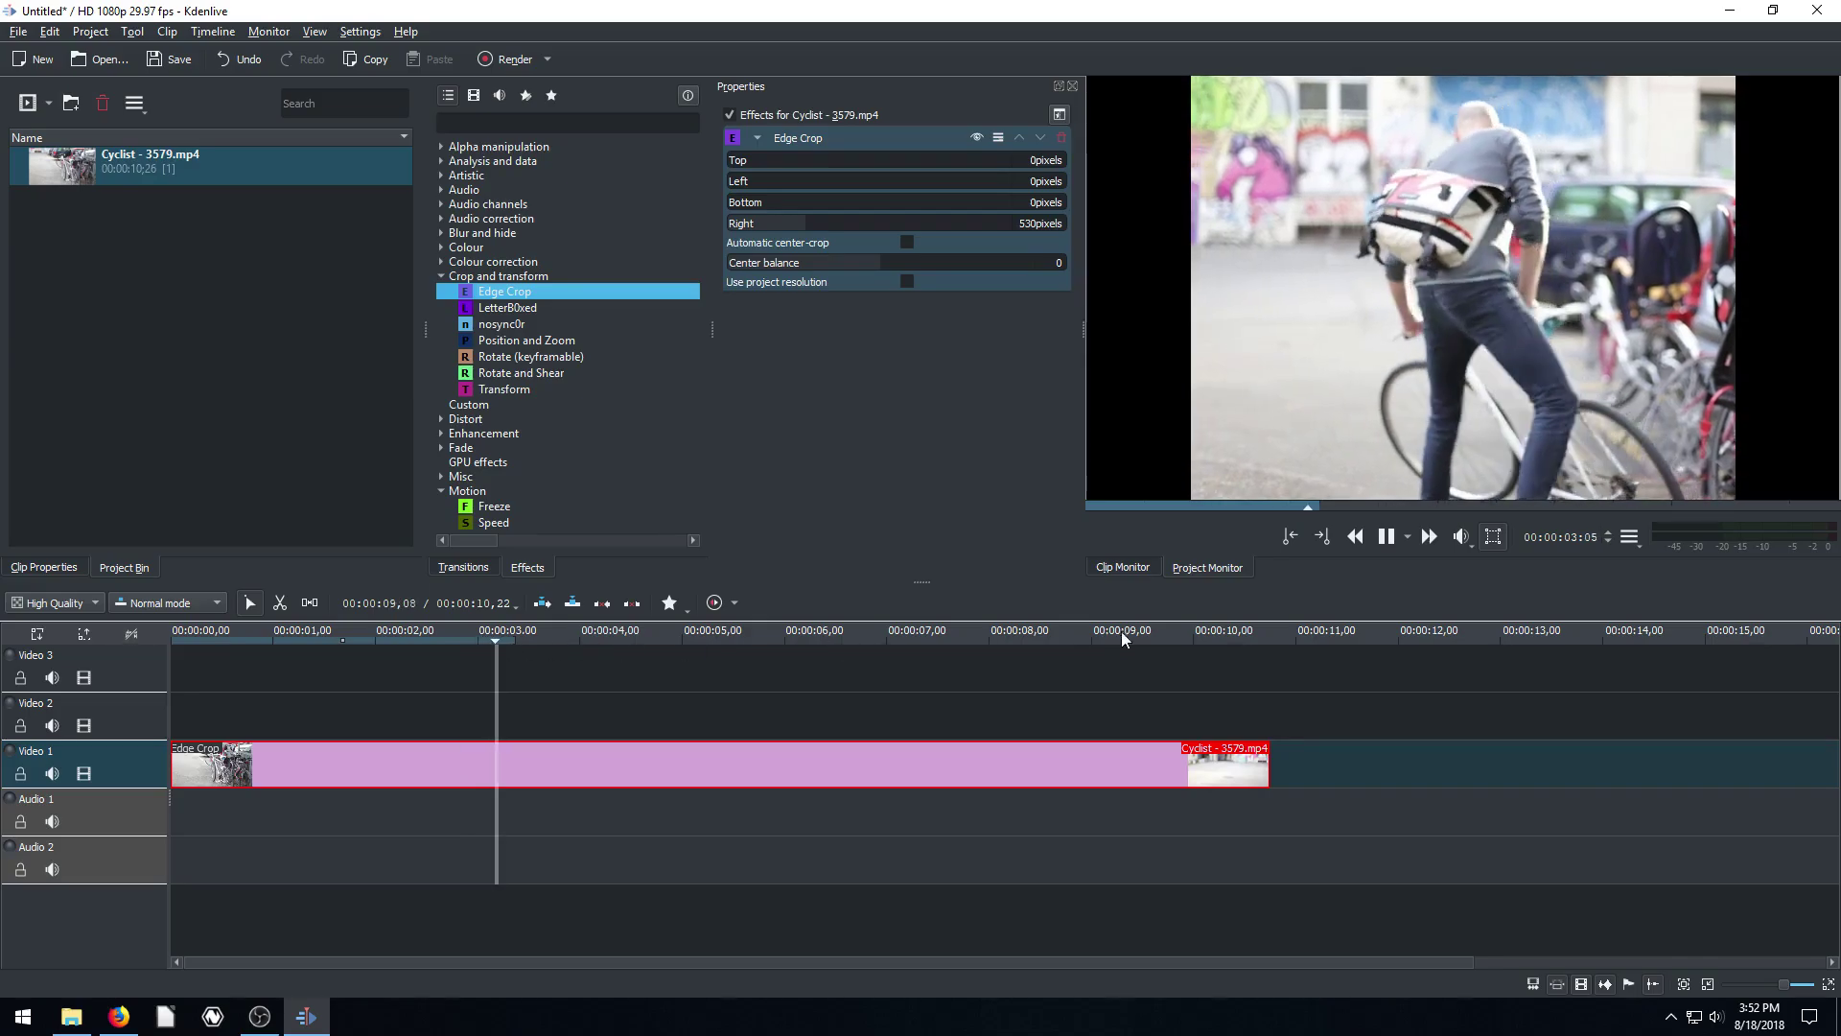
click(1390, 539)
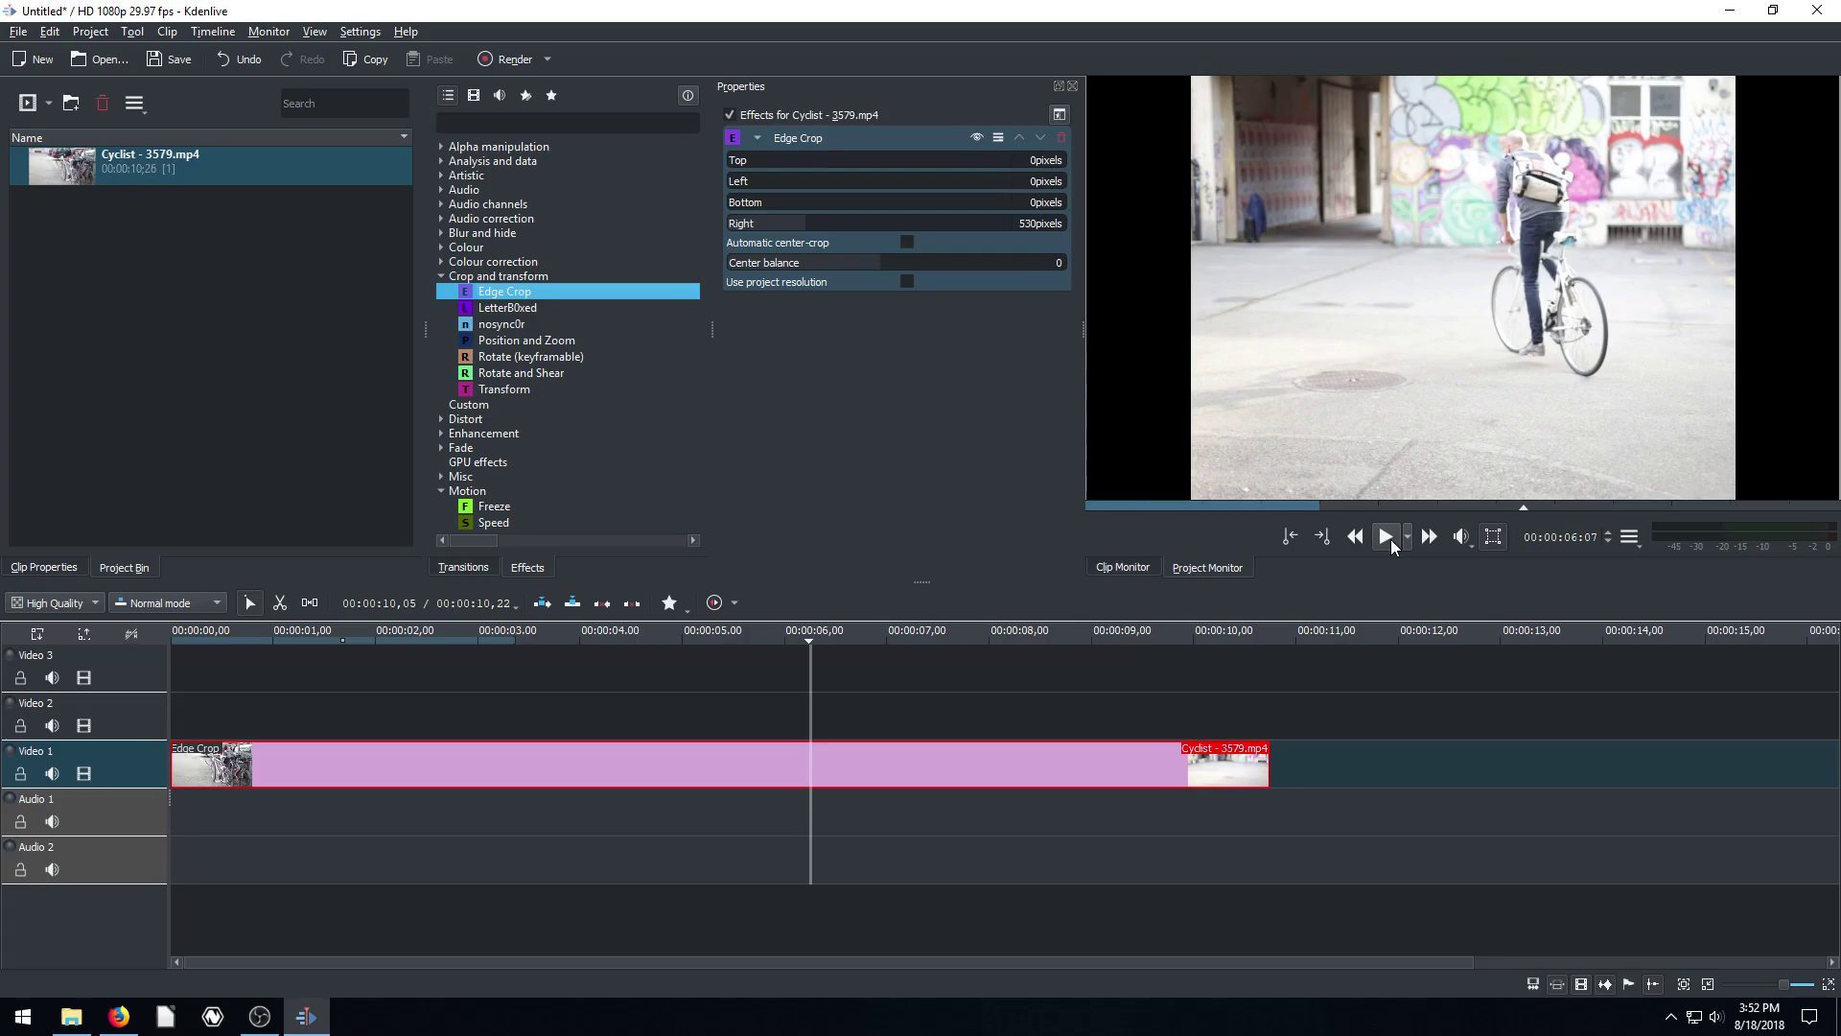
click(515, 59)
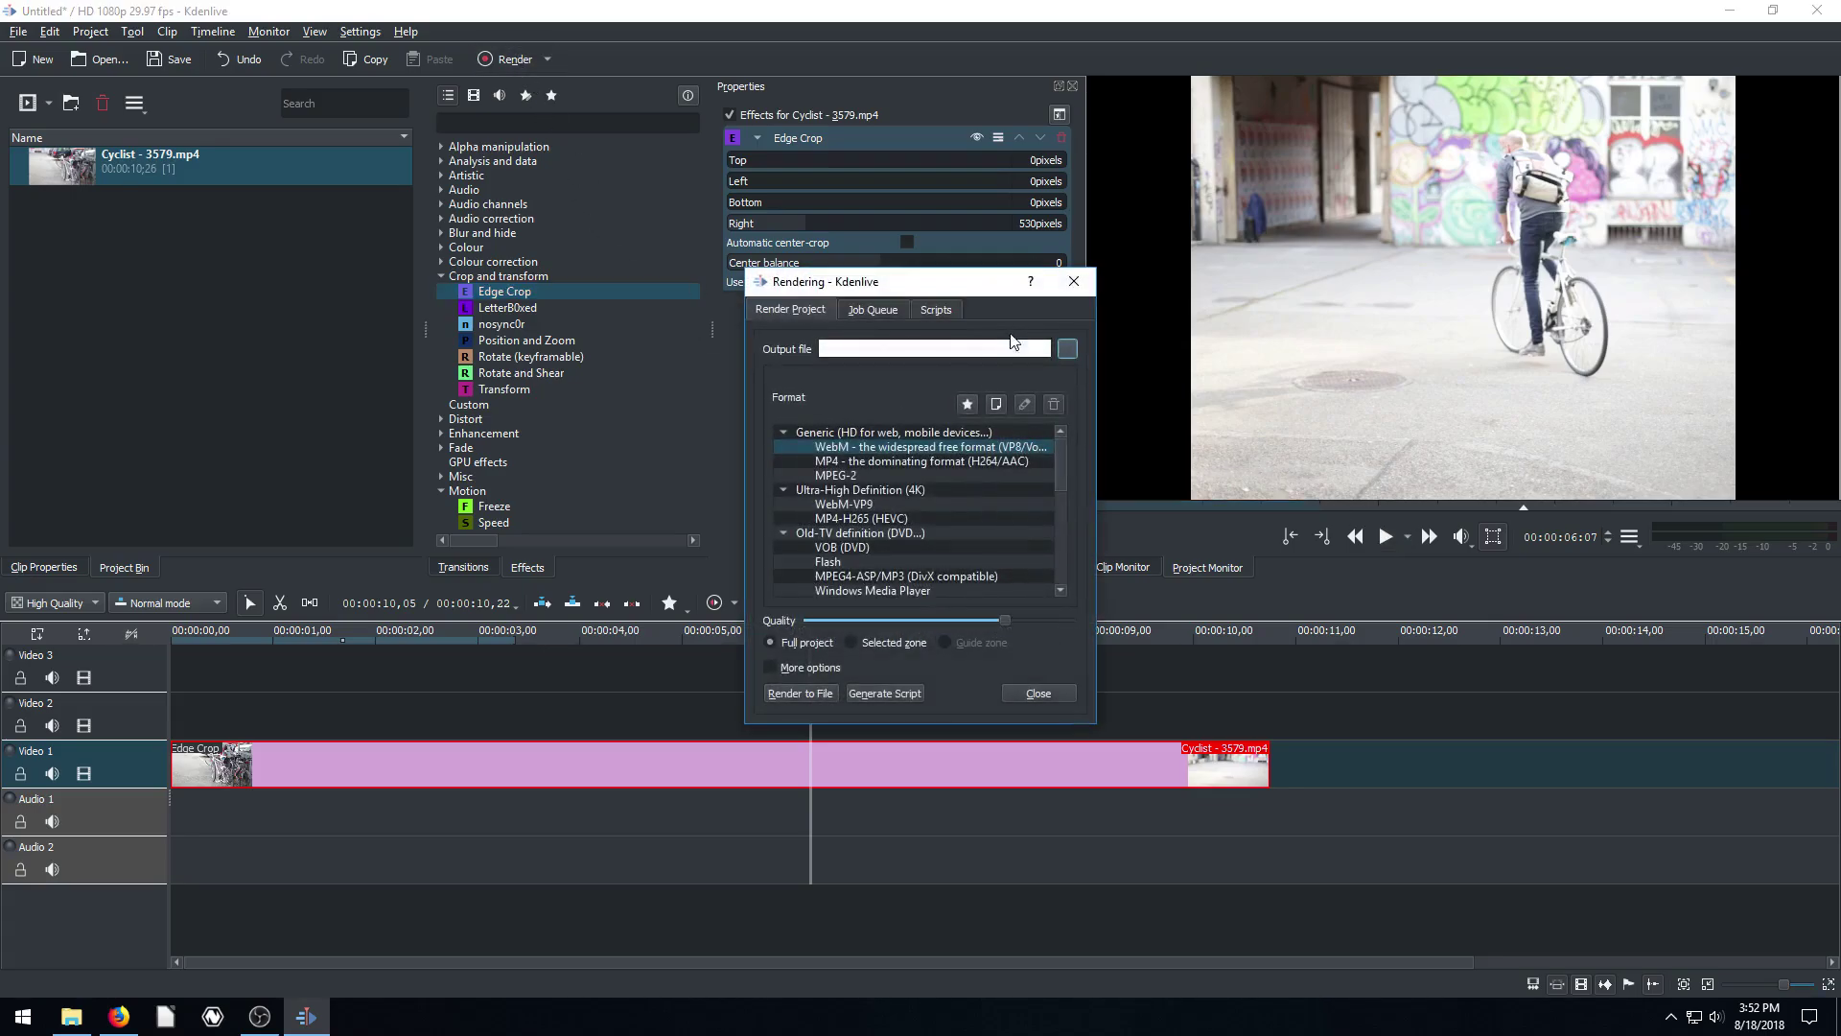
click(1063, 351)
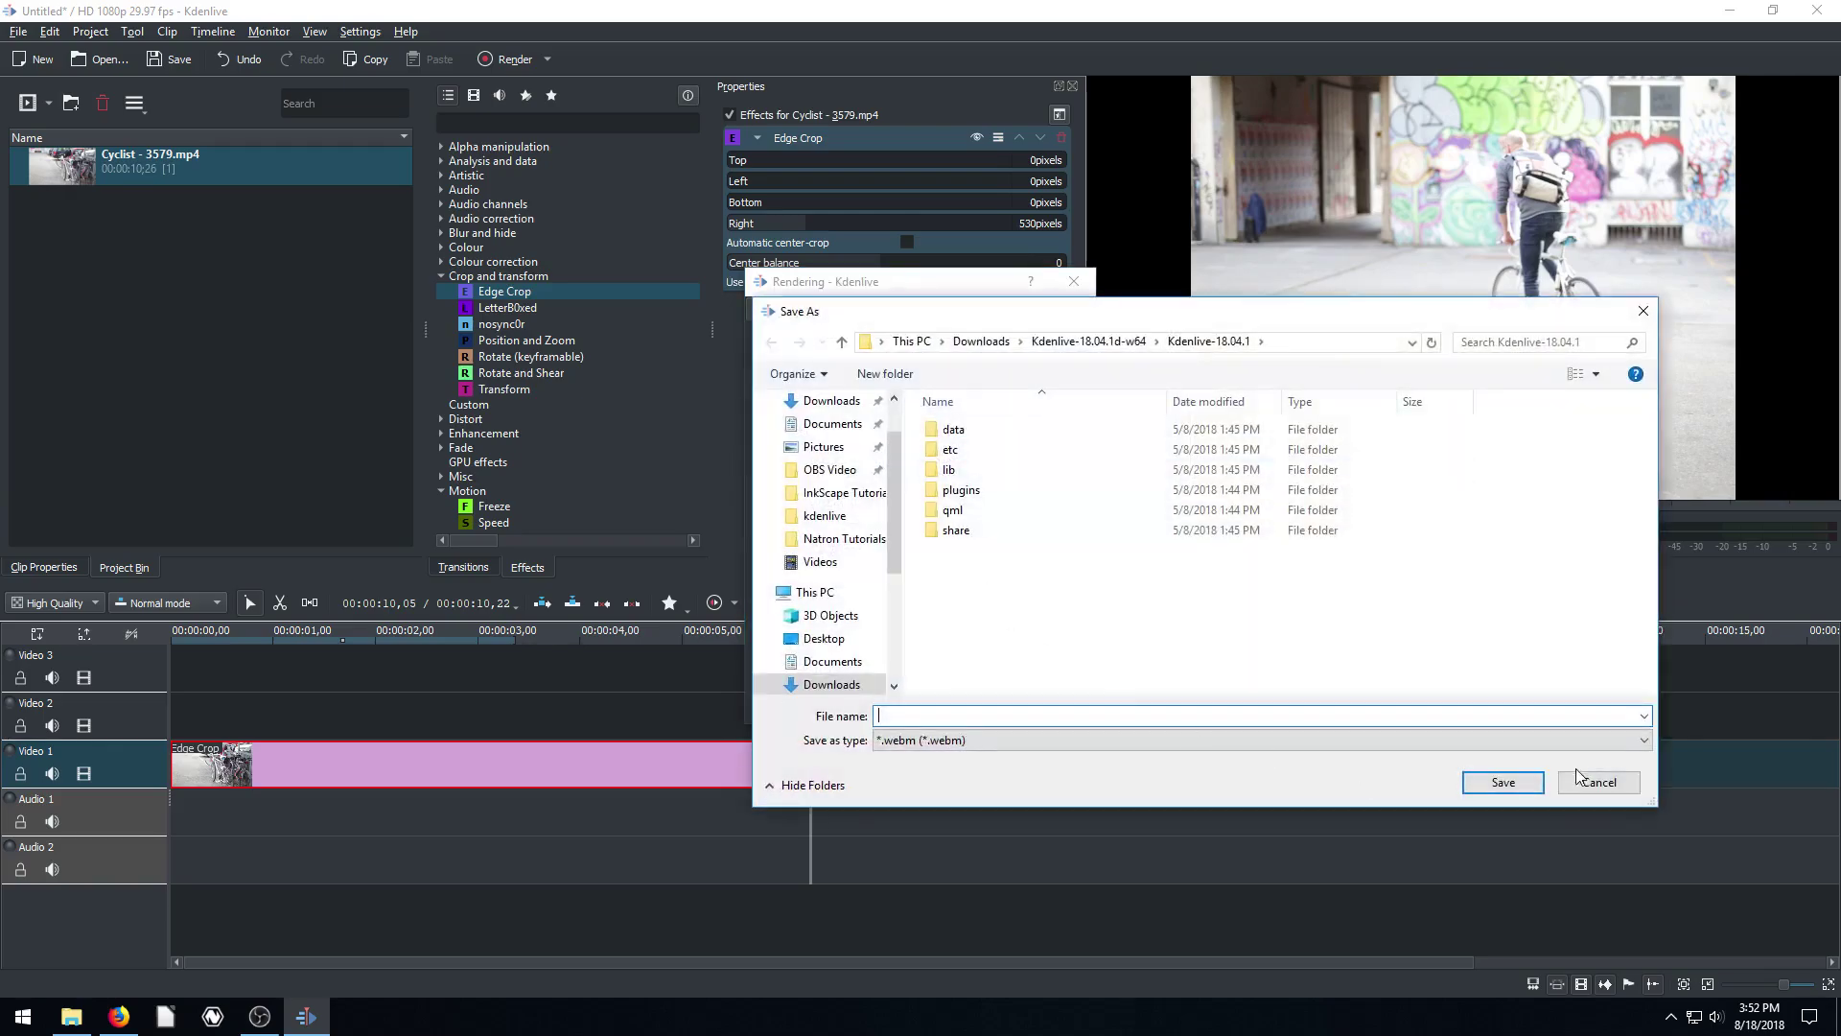
click(1611, 782)
click(1034, 694)
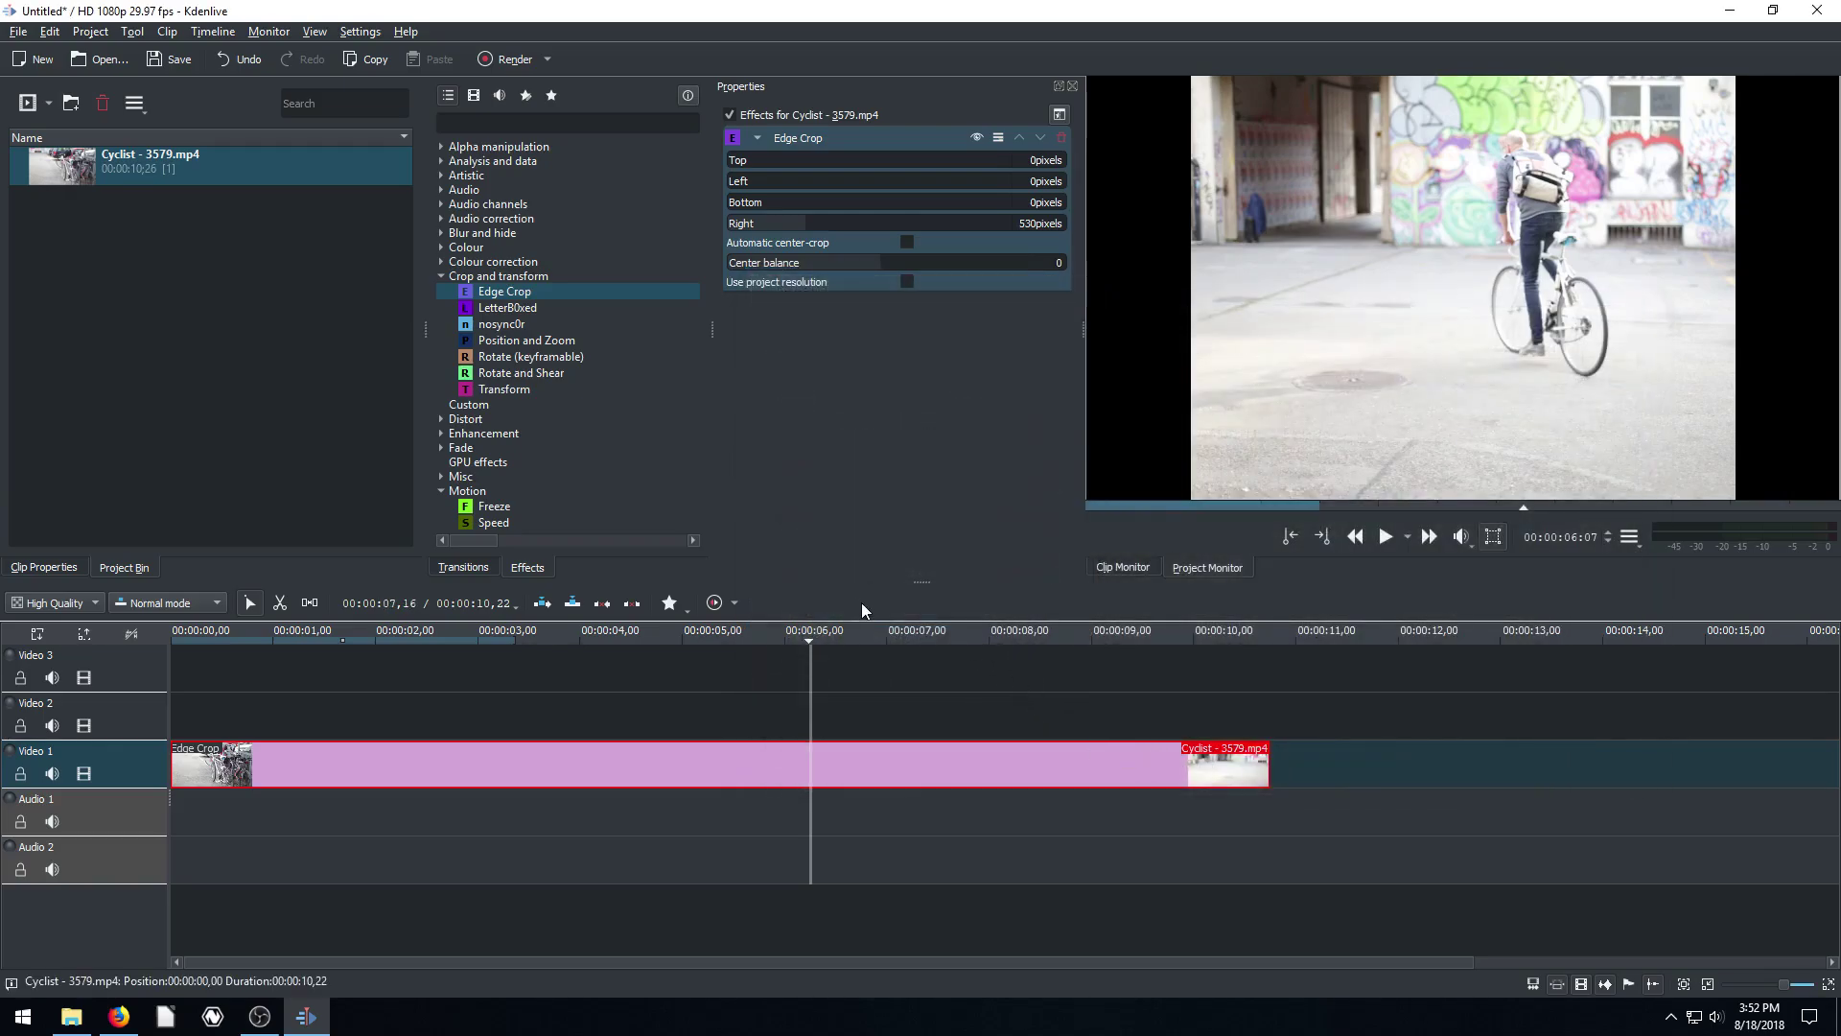
Step: Point out the Rotate (keyframable), Edge Crop and Transform effects in the list
click(540, 358)
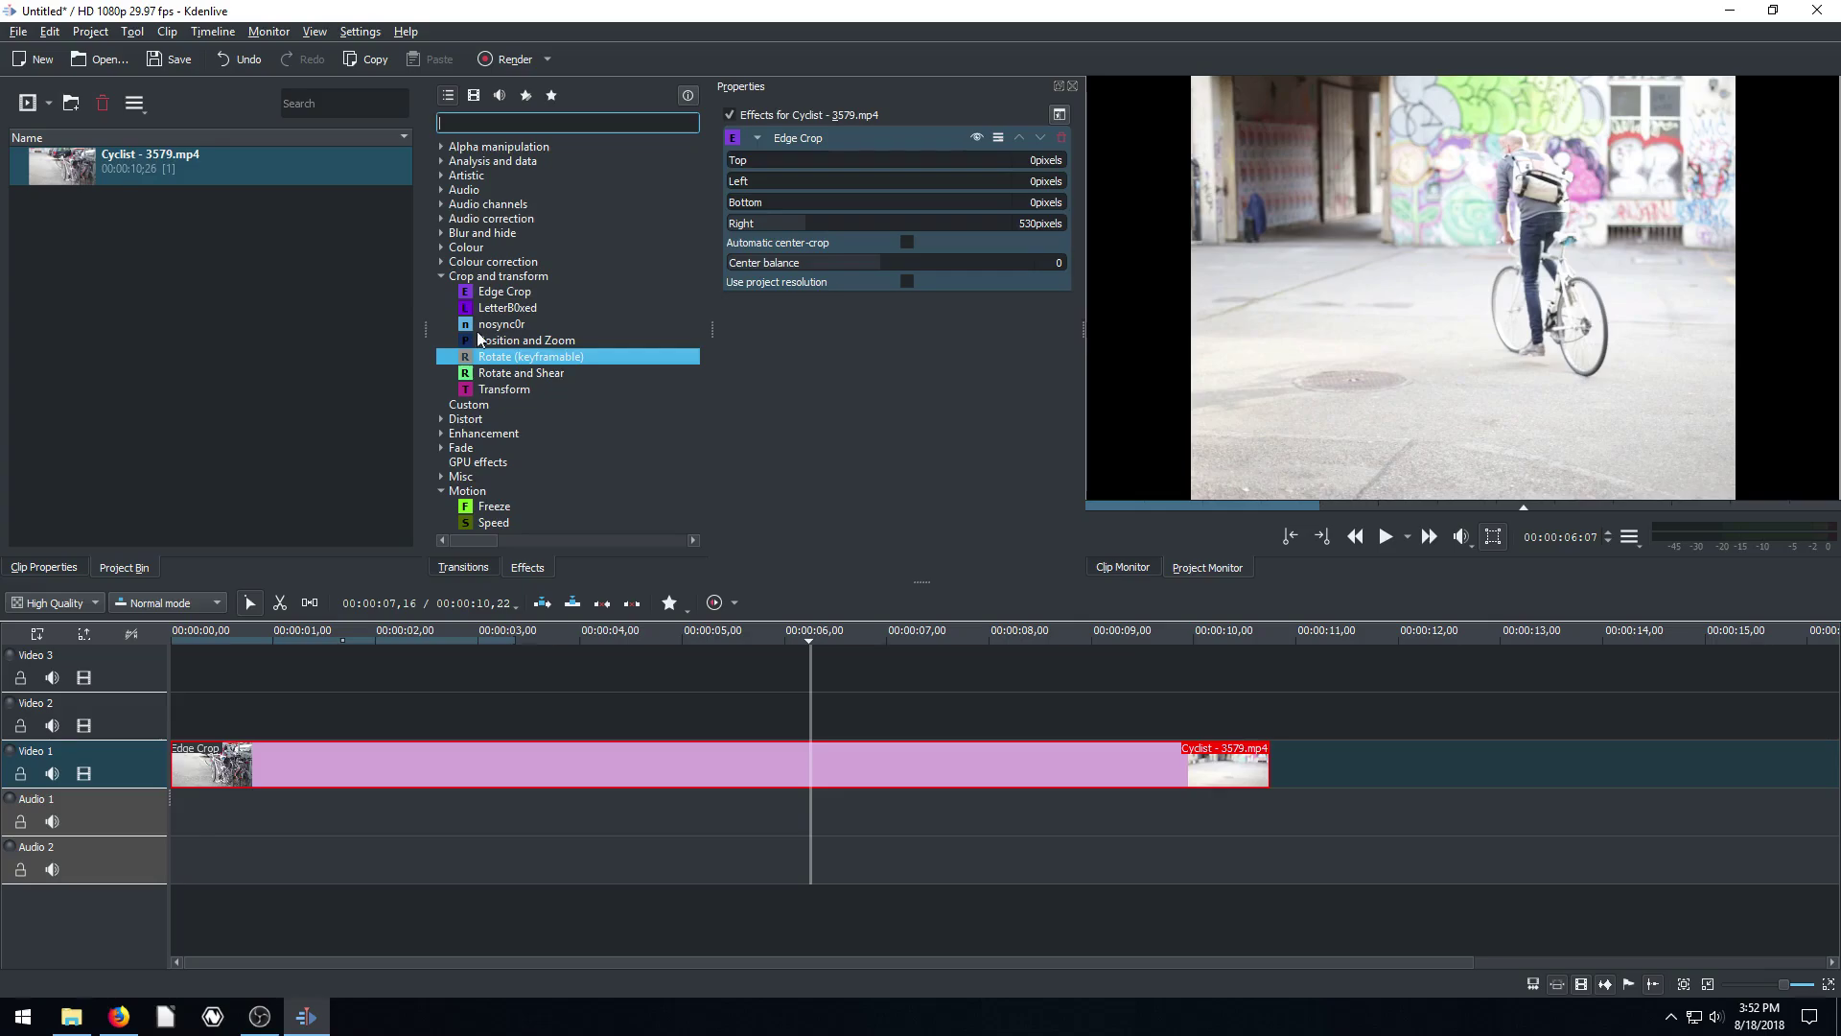
click(487, 293)
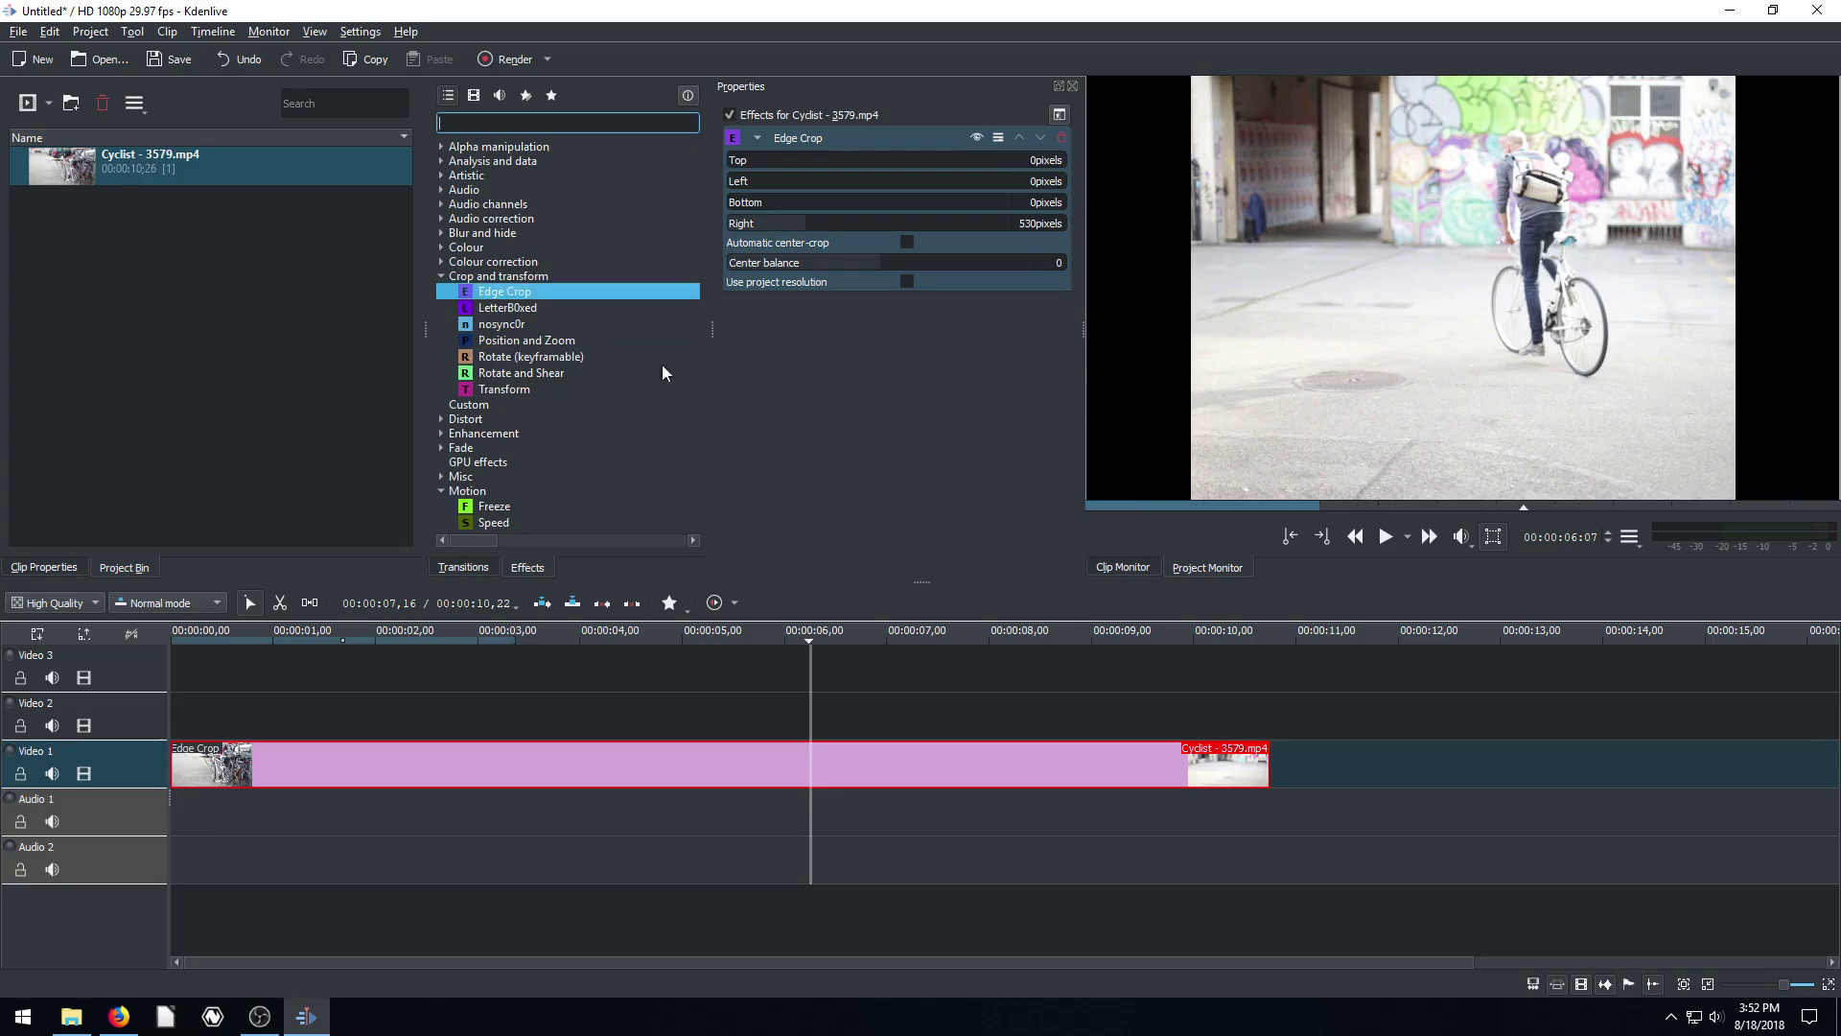
click(499, 391)
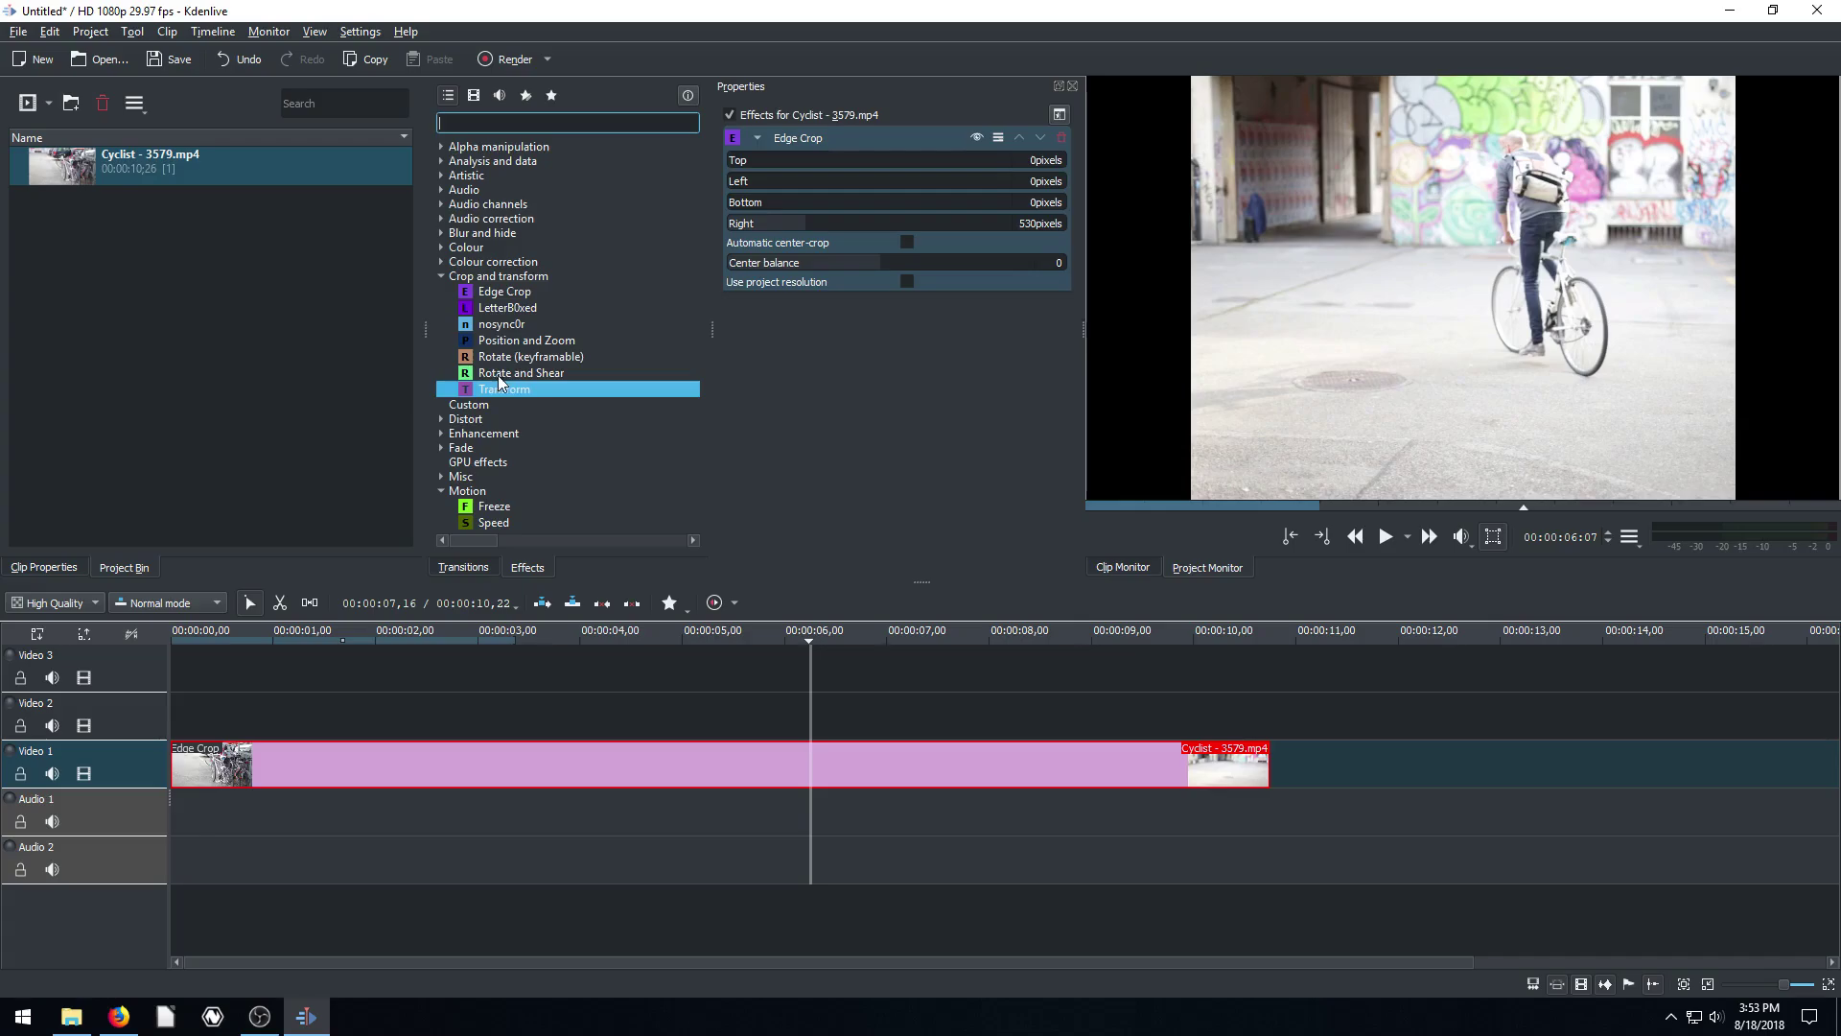
click(493, 296)
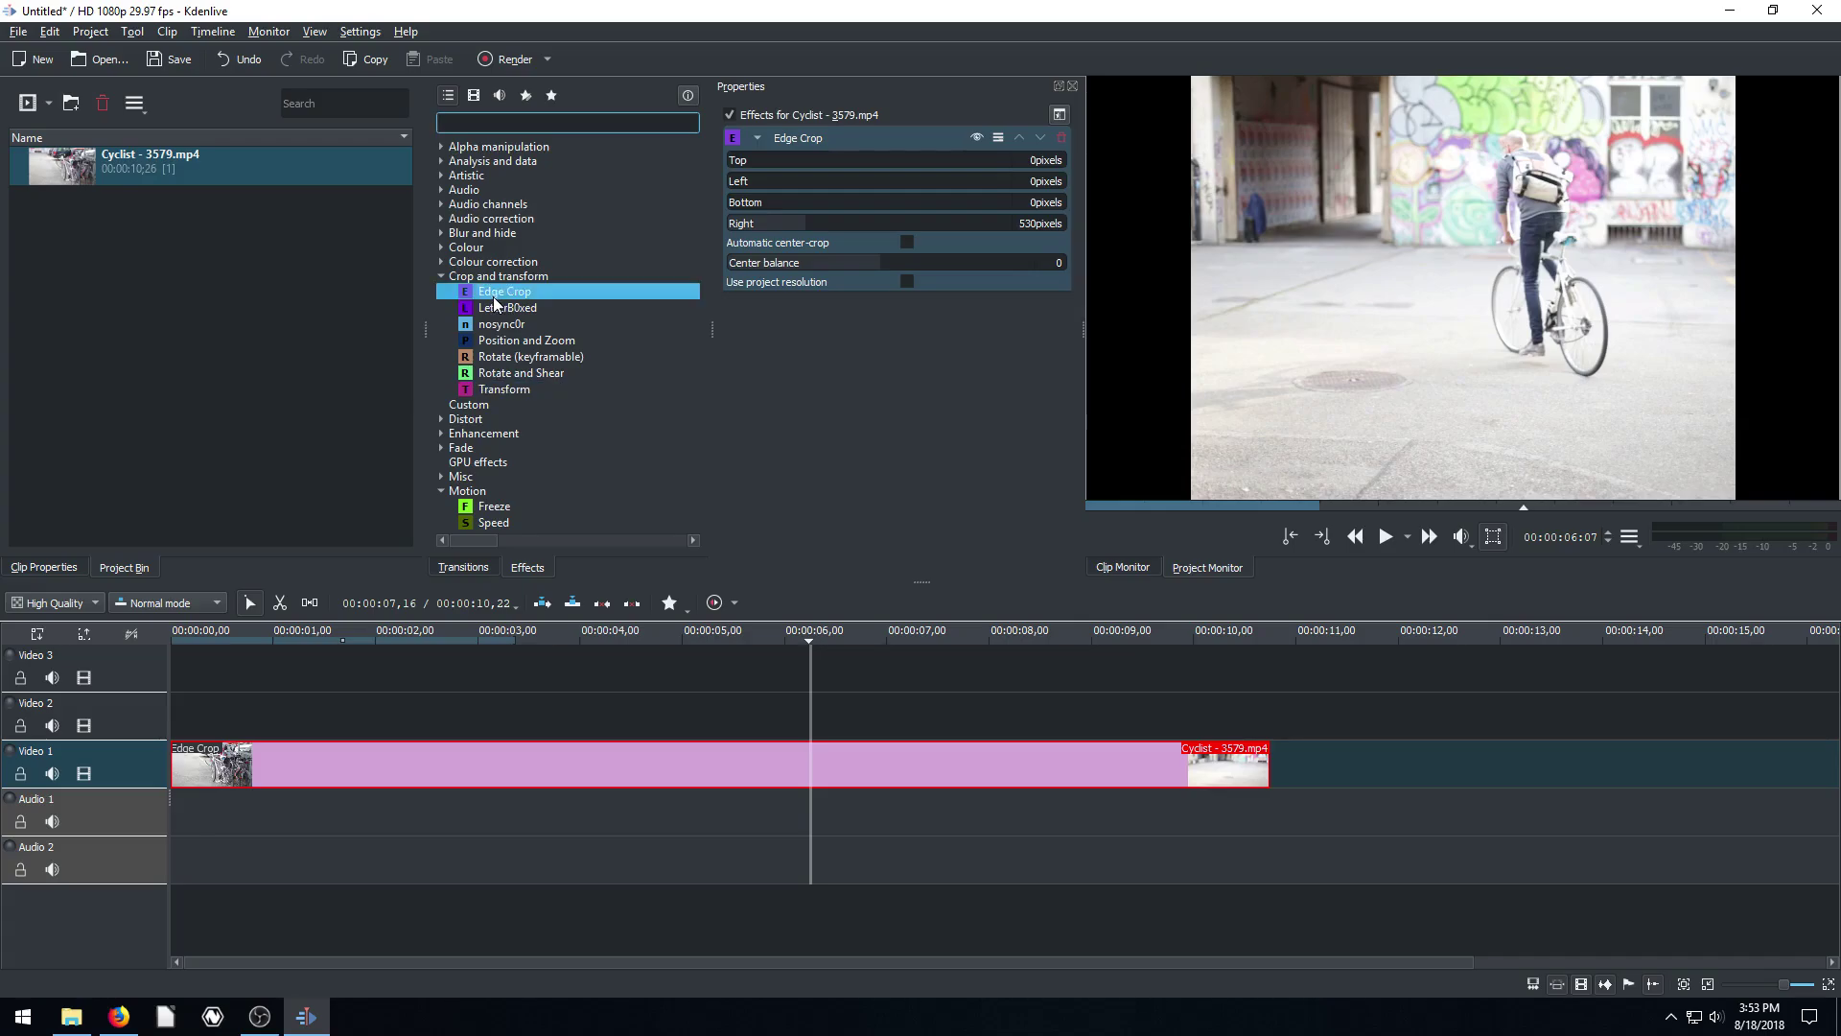
Step: Swap Edge Crop for LetterB0xed at Border Width 225 and preview later frames
click(1061, 137)
click(515, 309)
drag(515, 311, 635, 758)
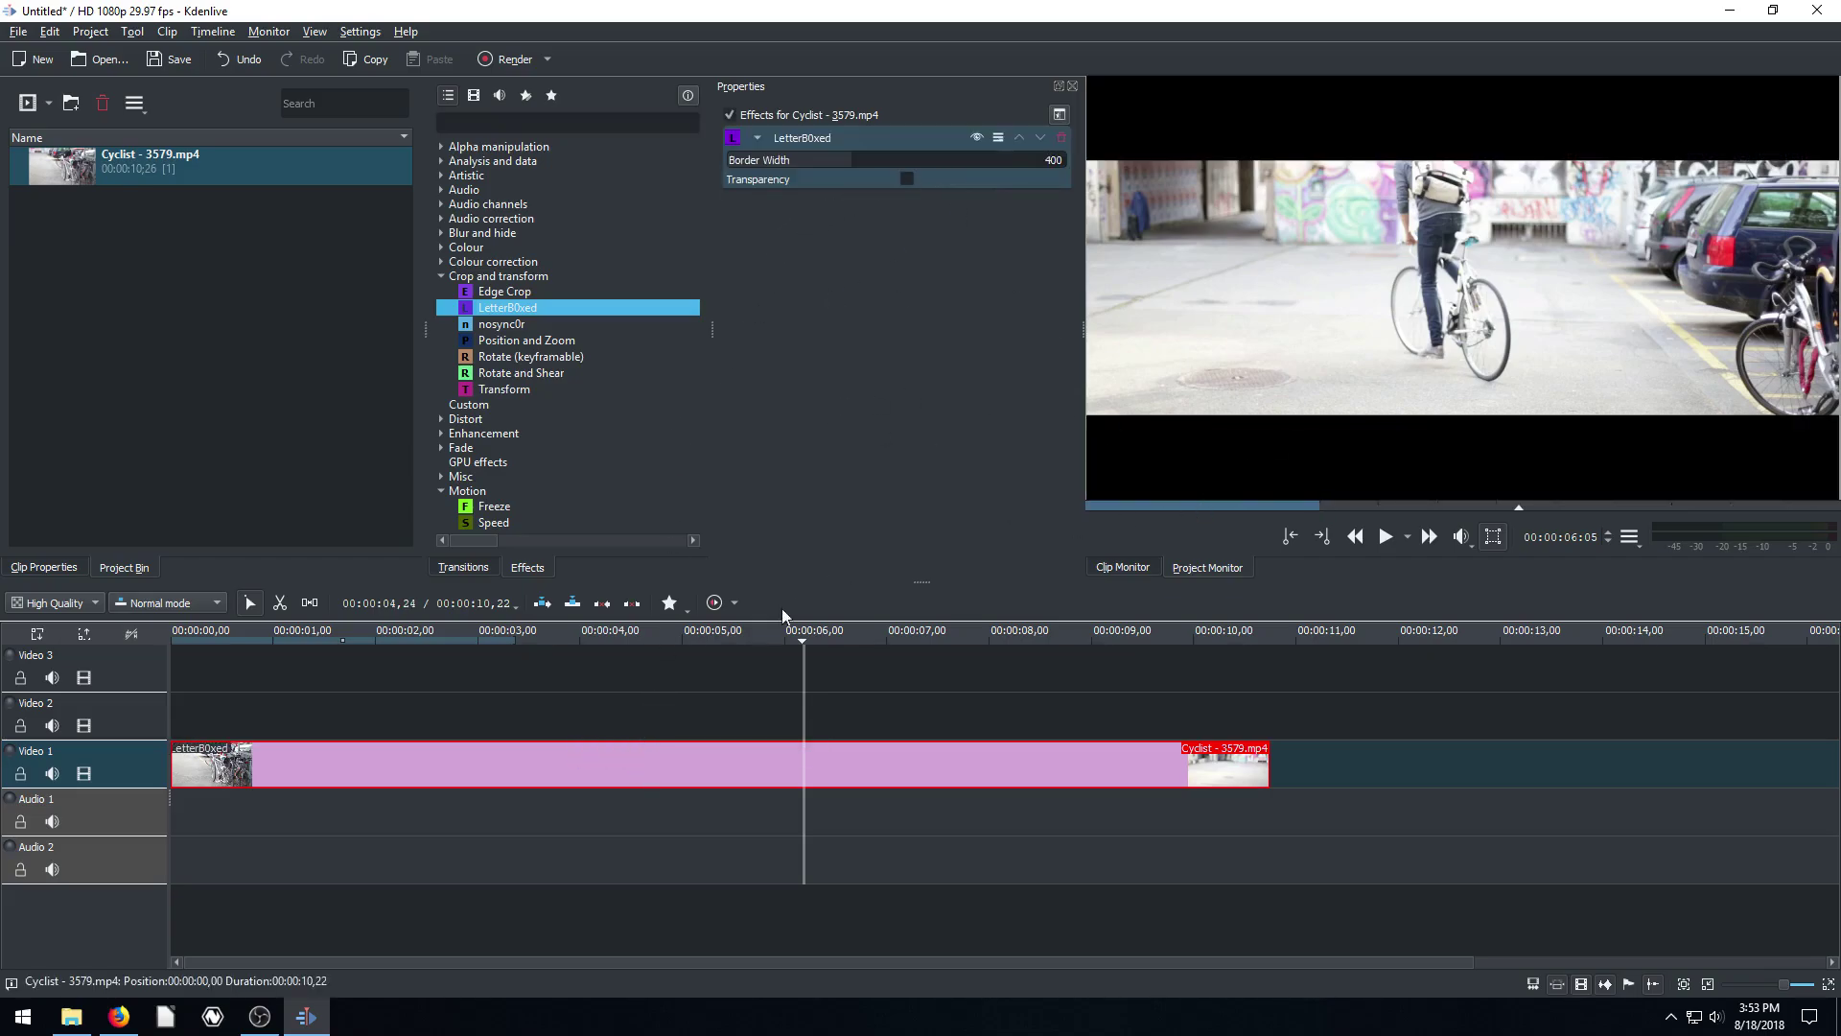
drag(849, 161, 1211, 153)
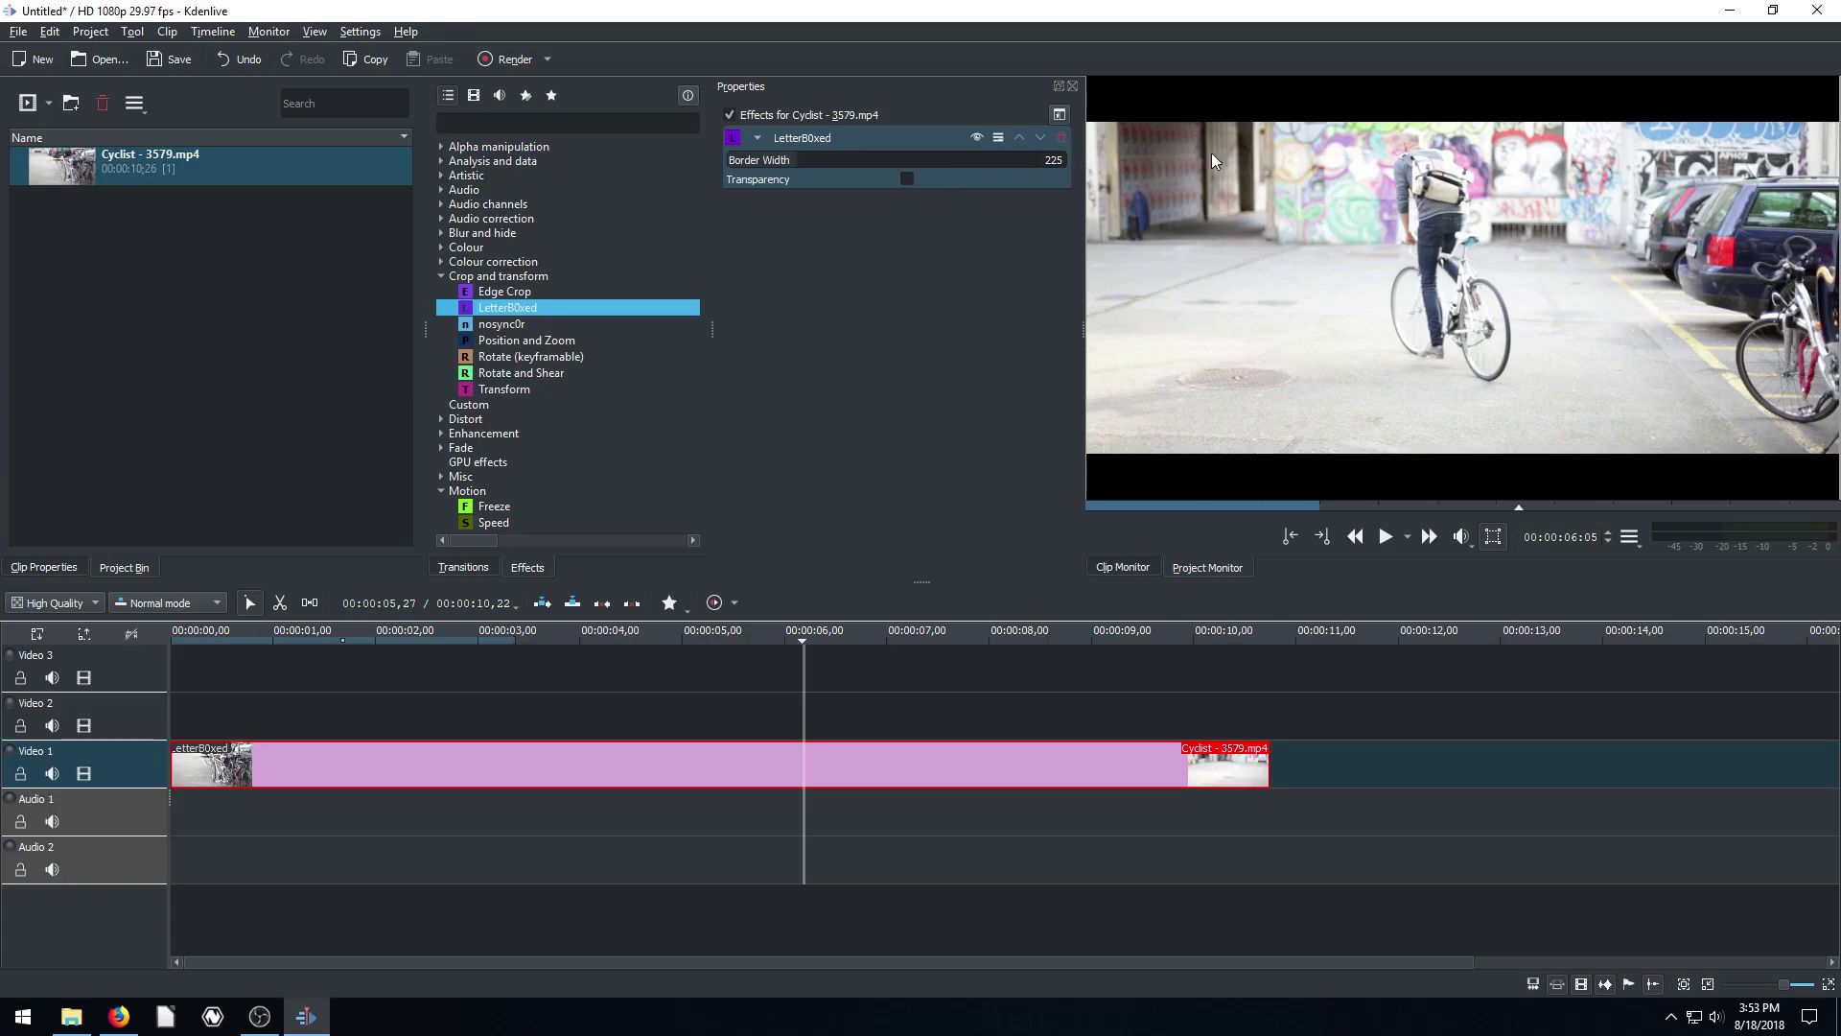
click(857, 640)
click(950, 642)
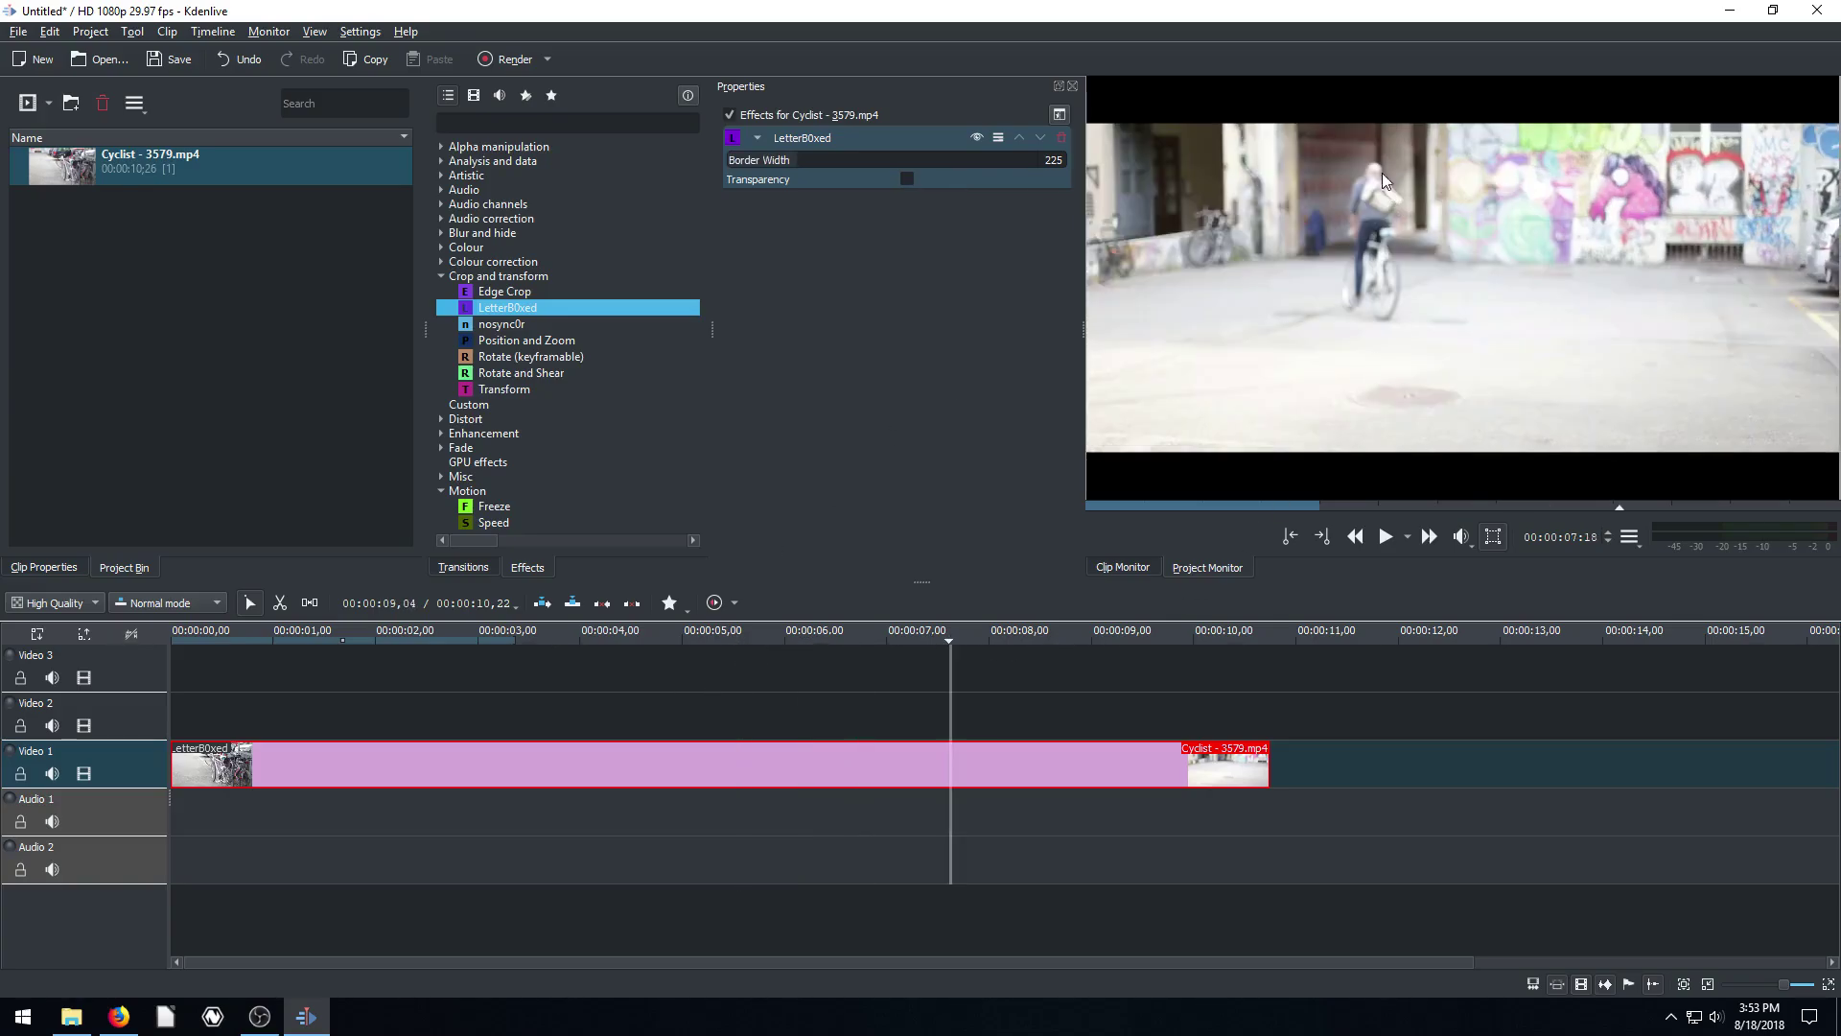